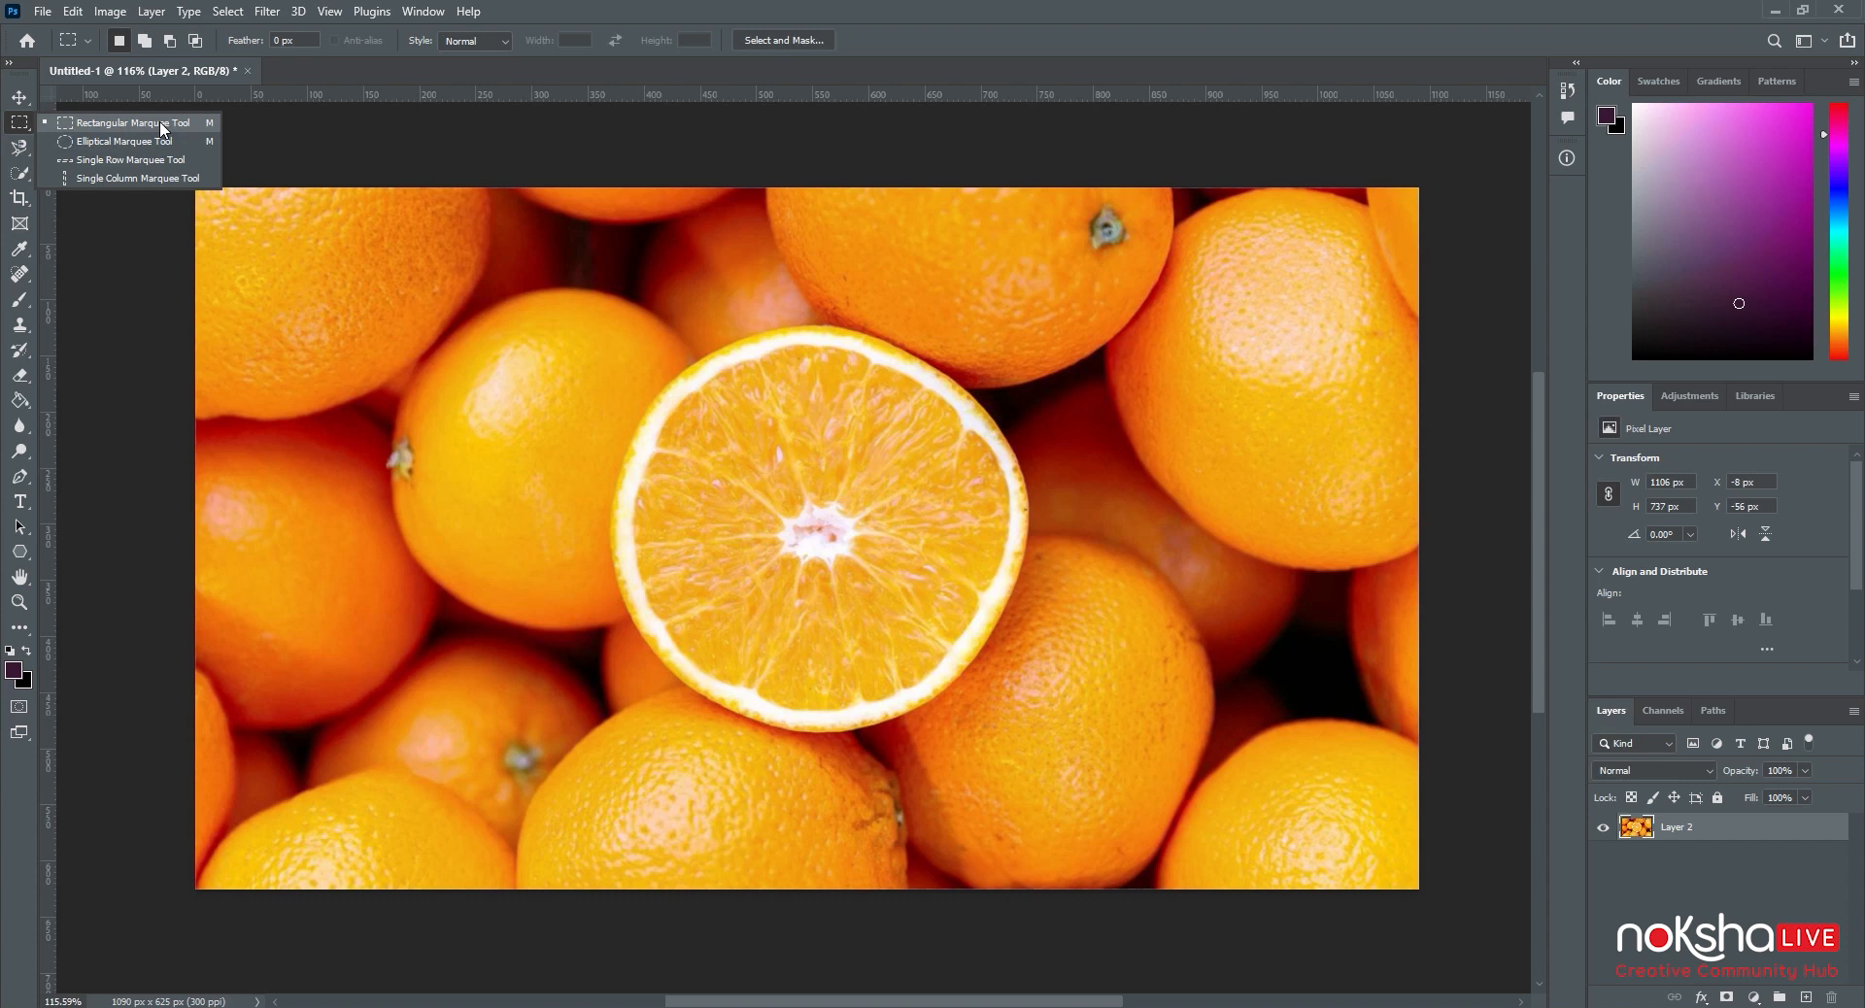
pyautogui.click(161, 124)
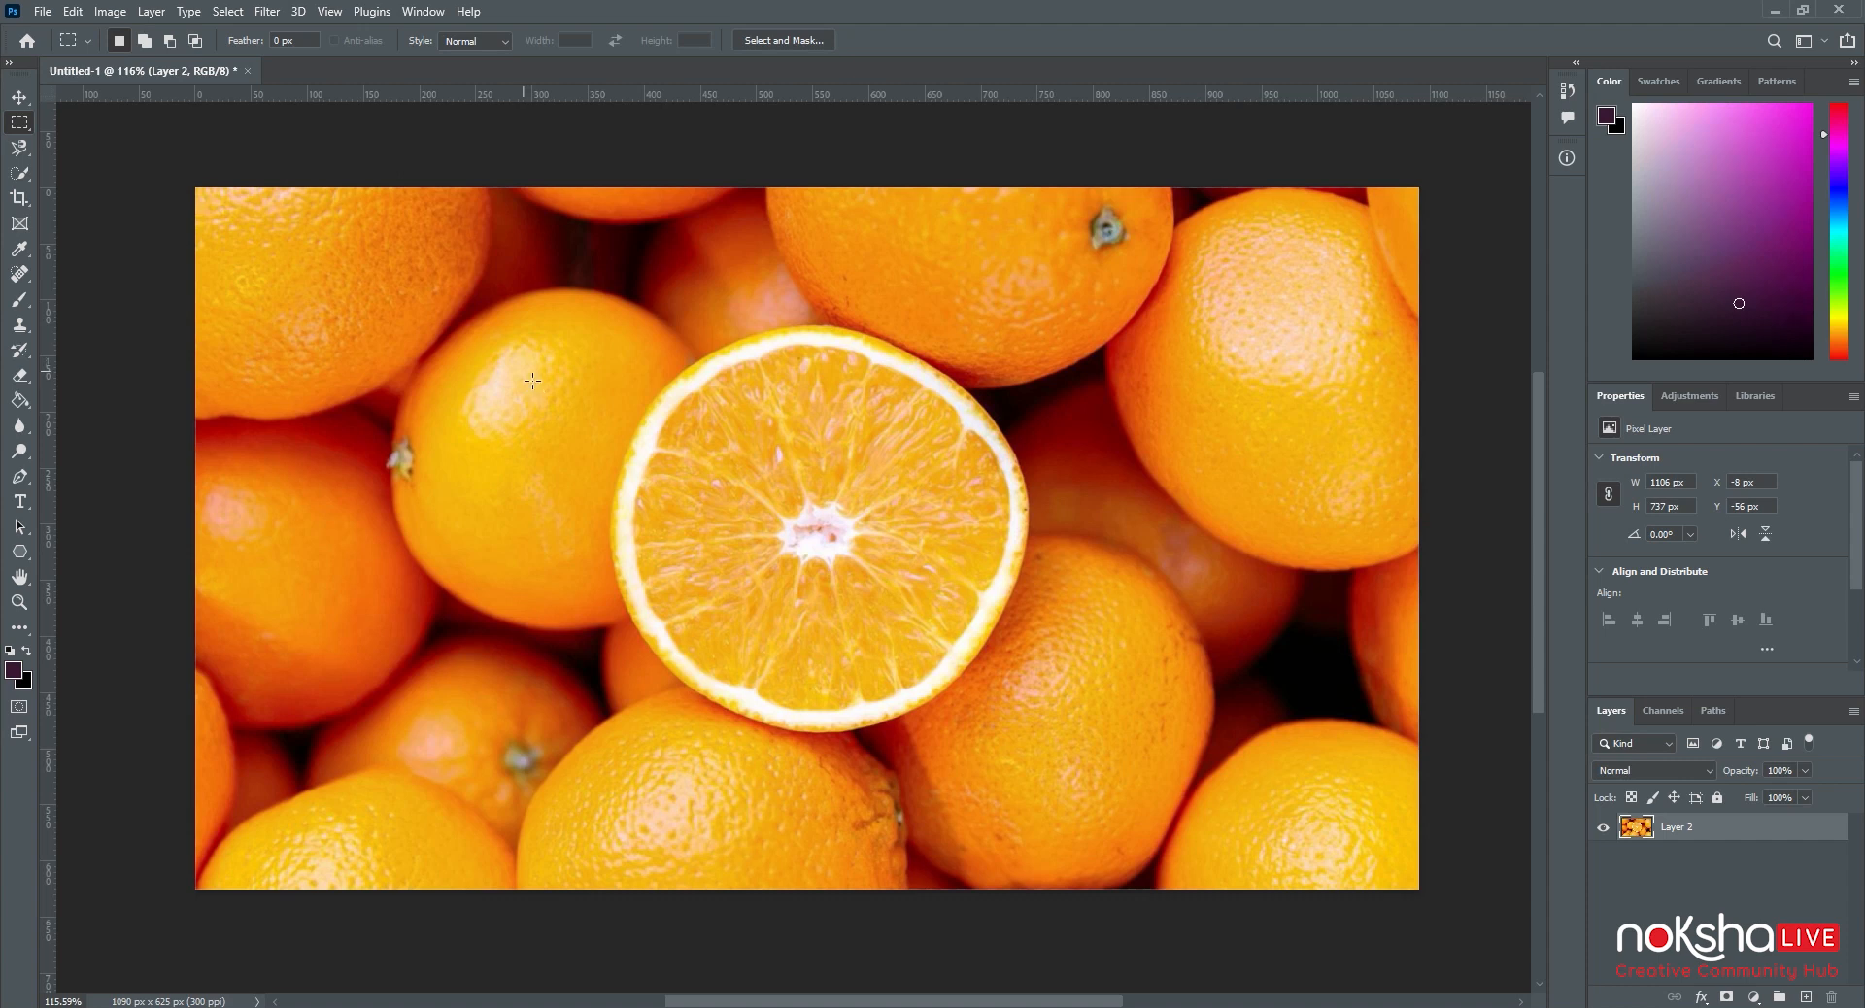
pyautogui.moveTo(189, 185); pyautogui.dragTo(217, 215)
pyautogui.moveTo(298, 275); pyautogui.dragTo(724, 895)
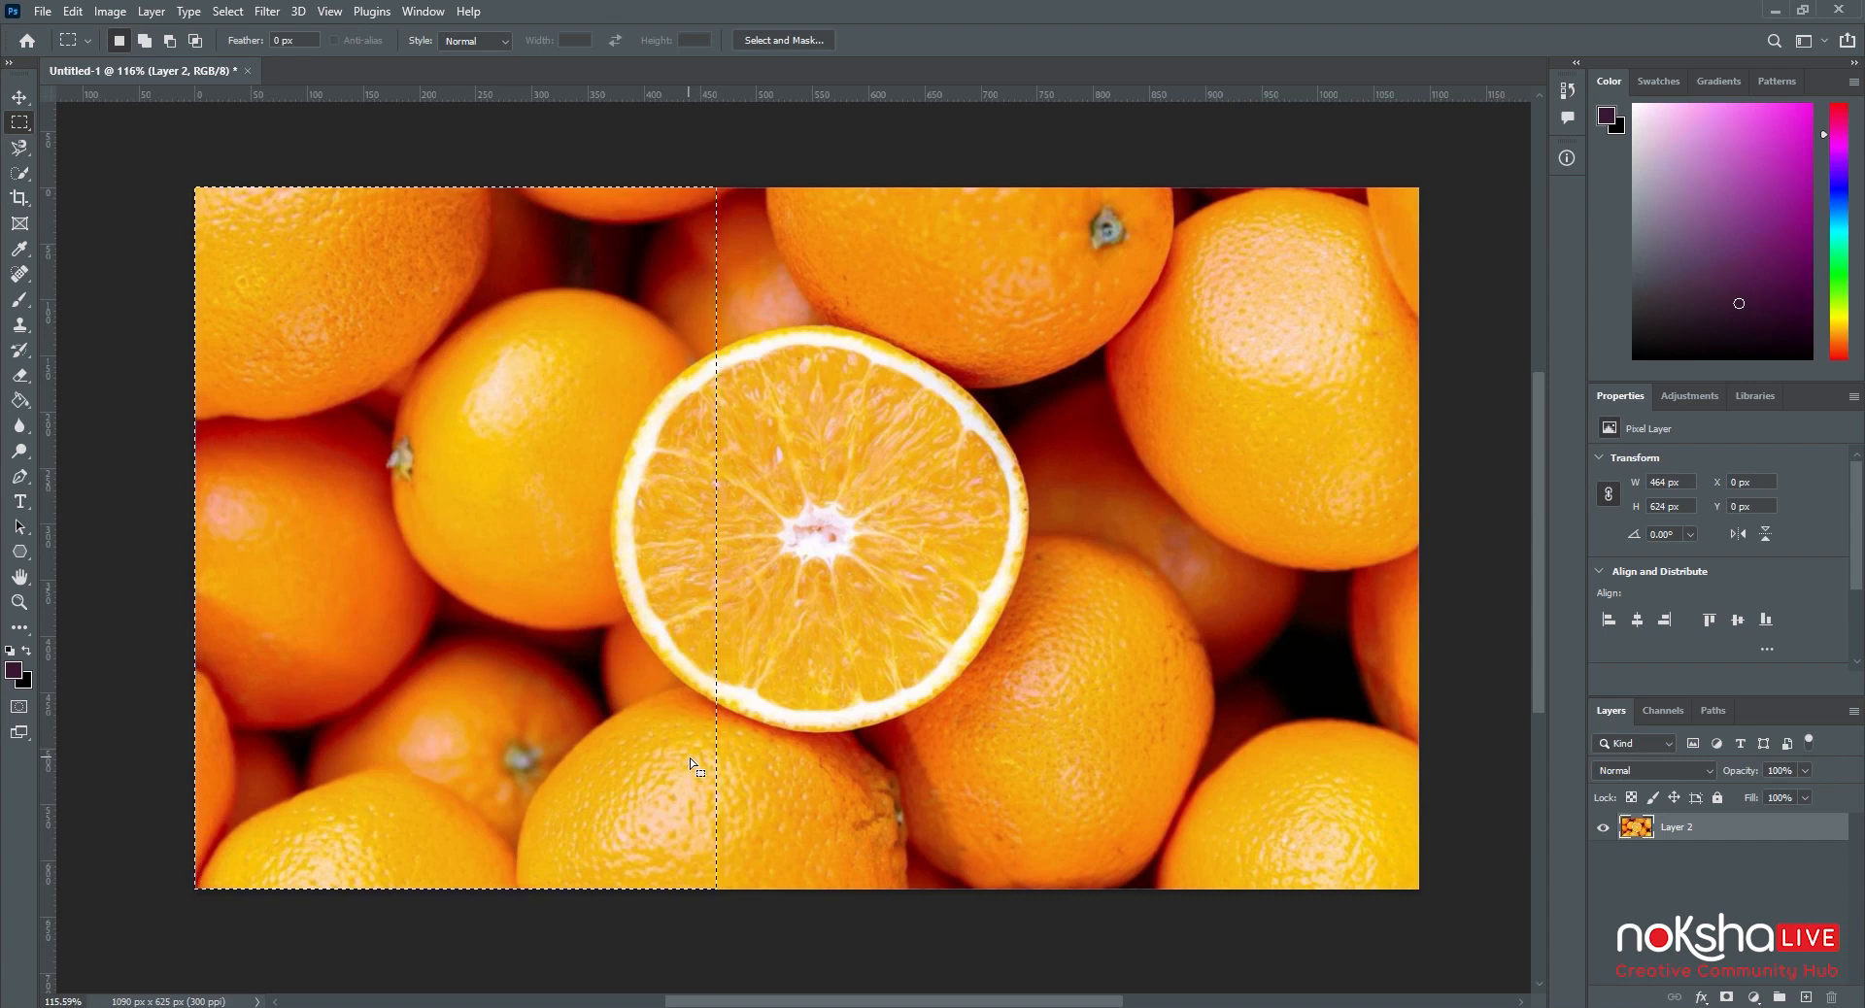
pyautogui.rightClick(585, 481)
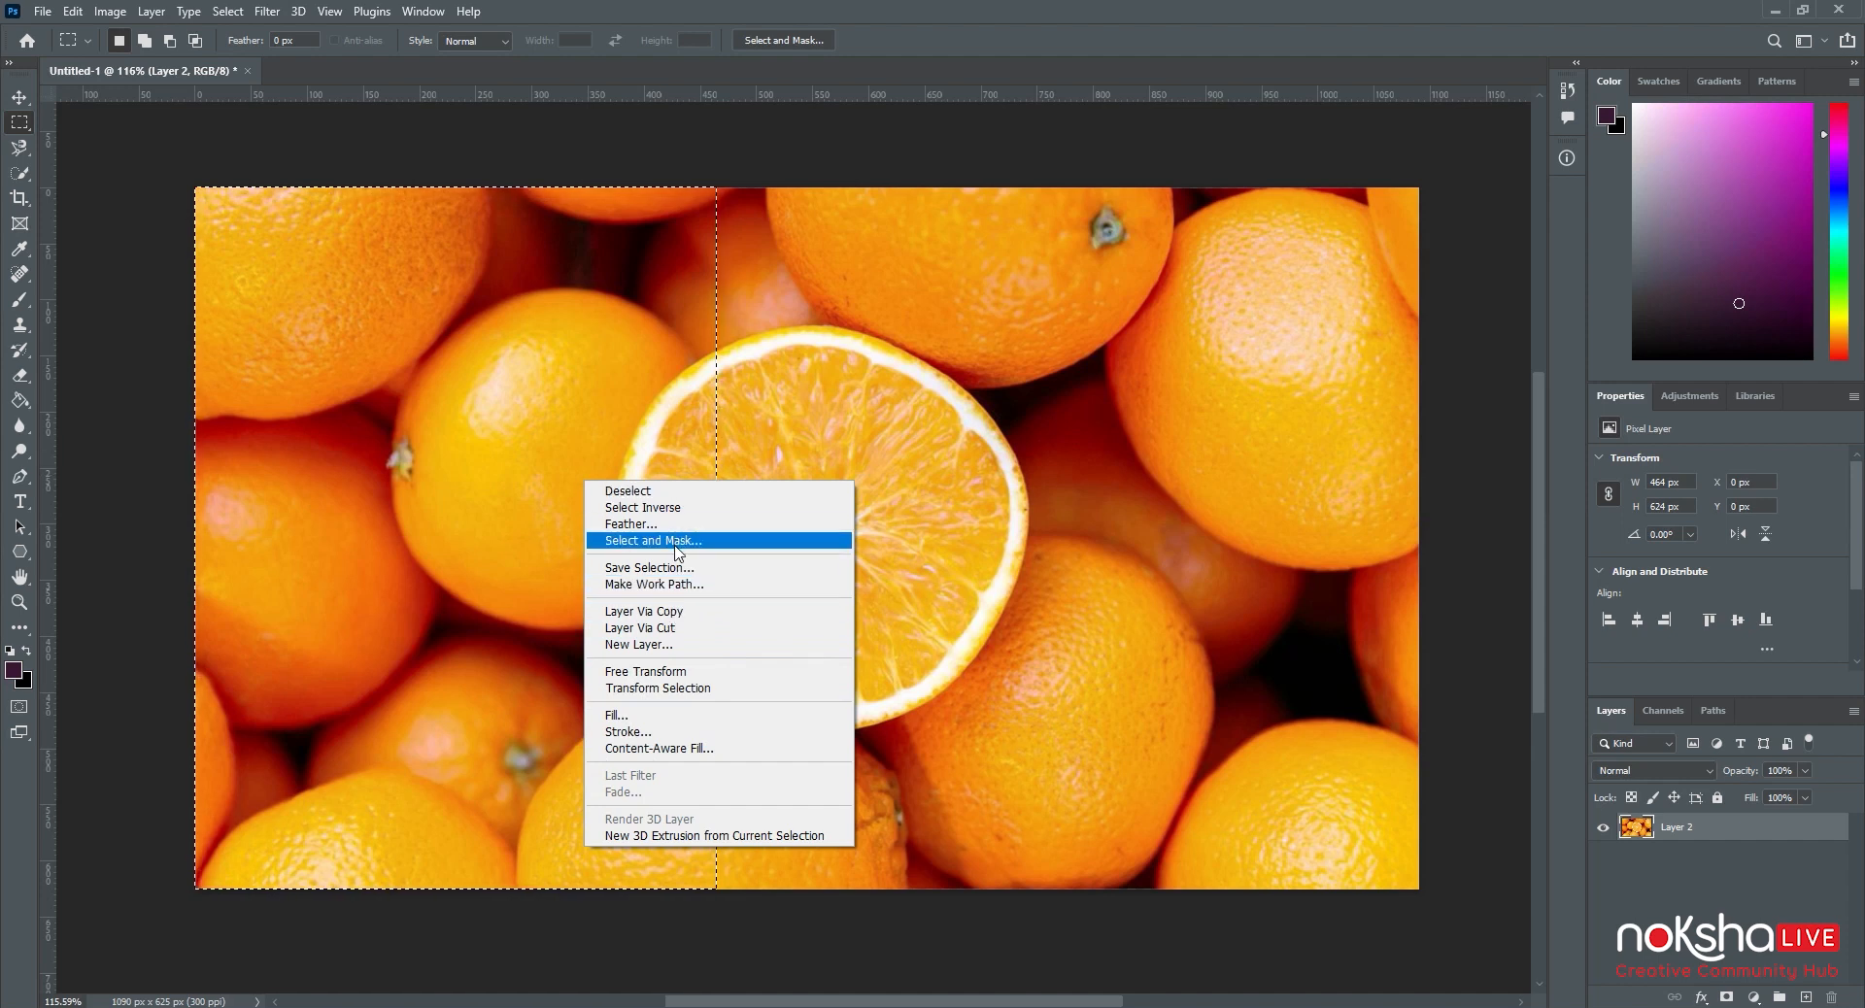
pyautogui.click(638, 452)
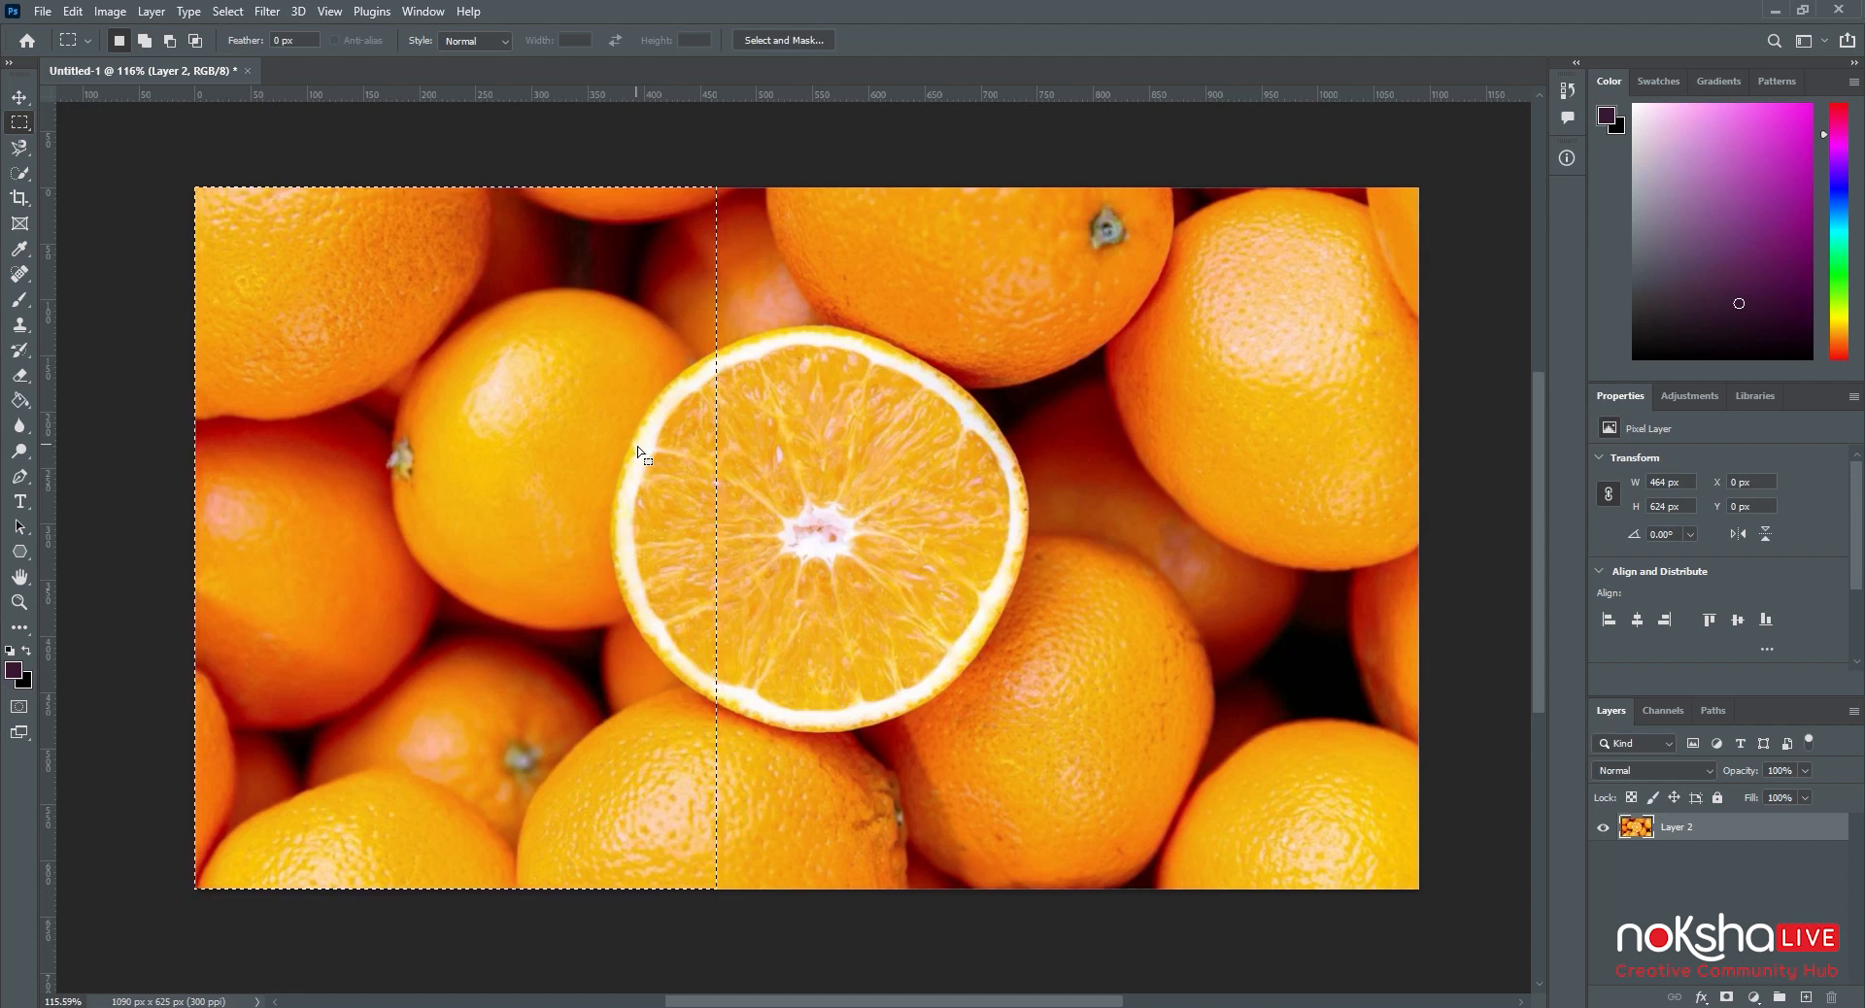
pyautogui.click(1041, 489)
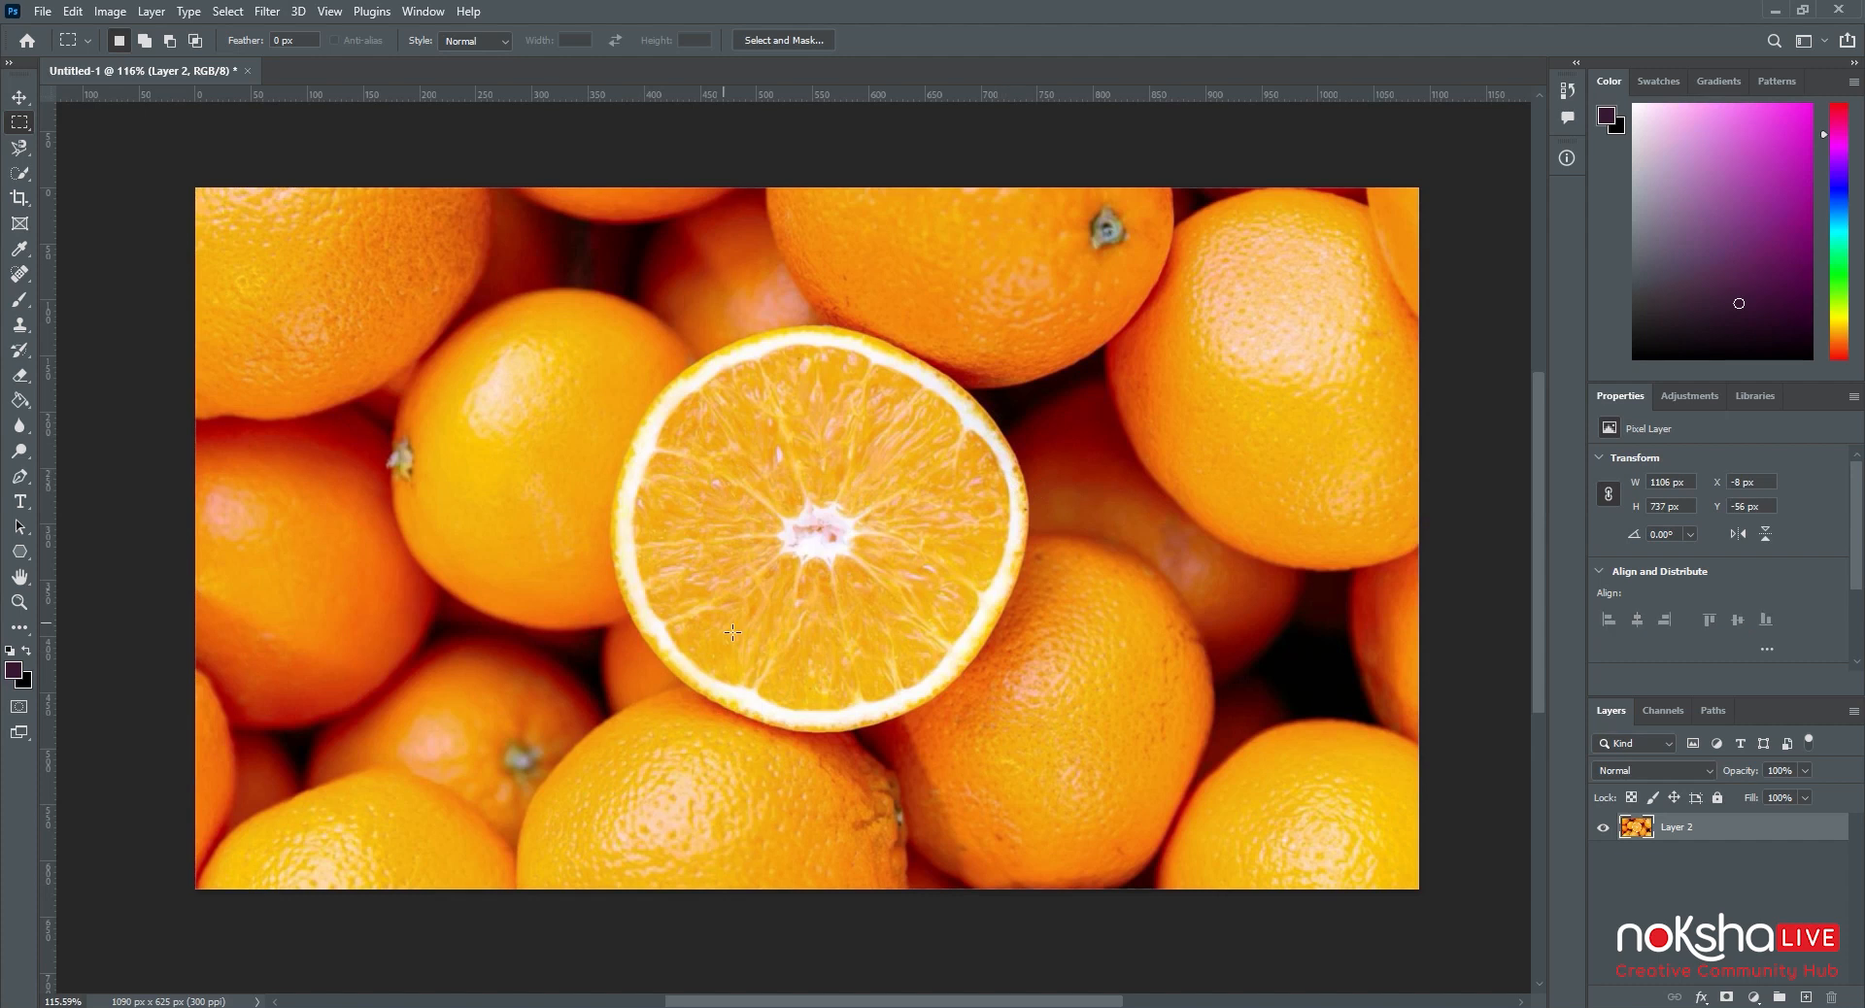
# Step: Select a full-height strip about 358 px wide along the photo's left edge and set the foreground colour to orange #fd9802 sampled from an orange
pyautogui.moveTo(198, 189); pyautogui.dragTo(603, 899)
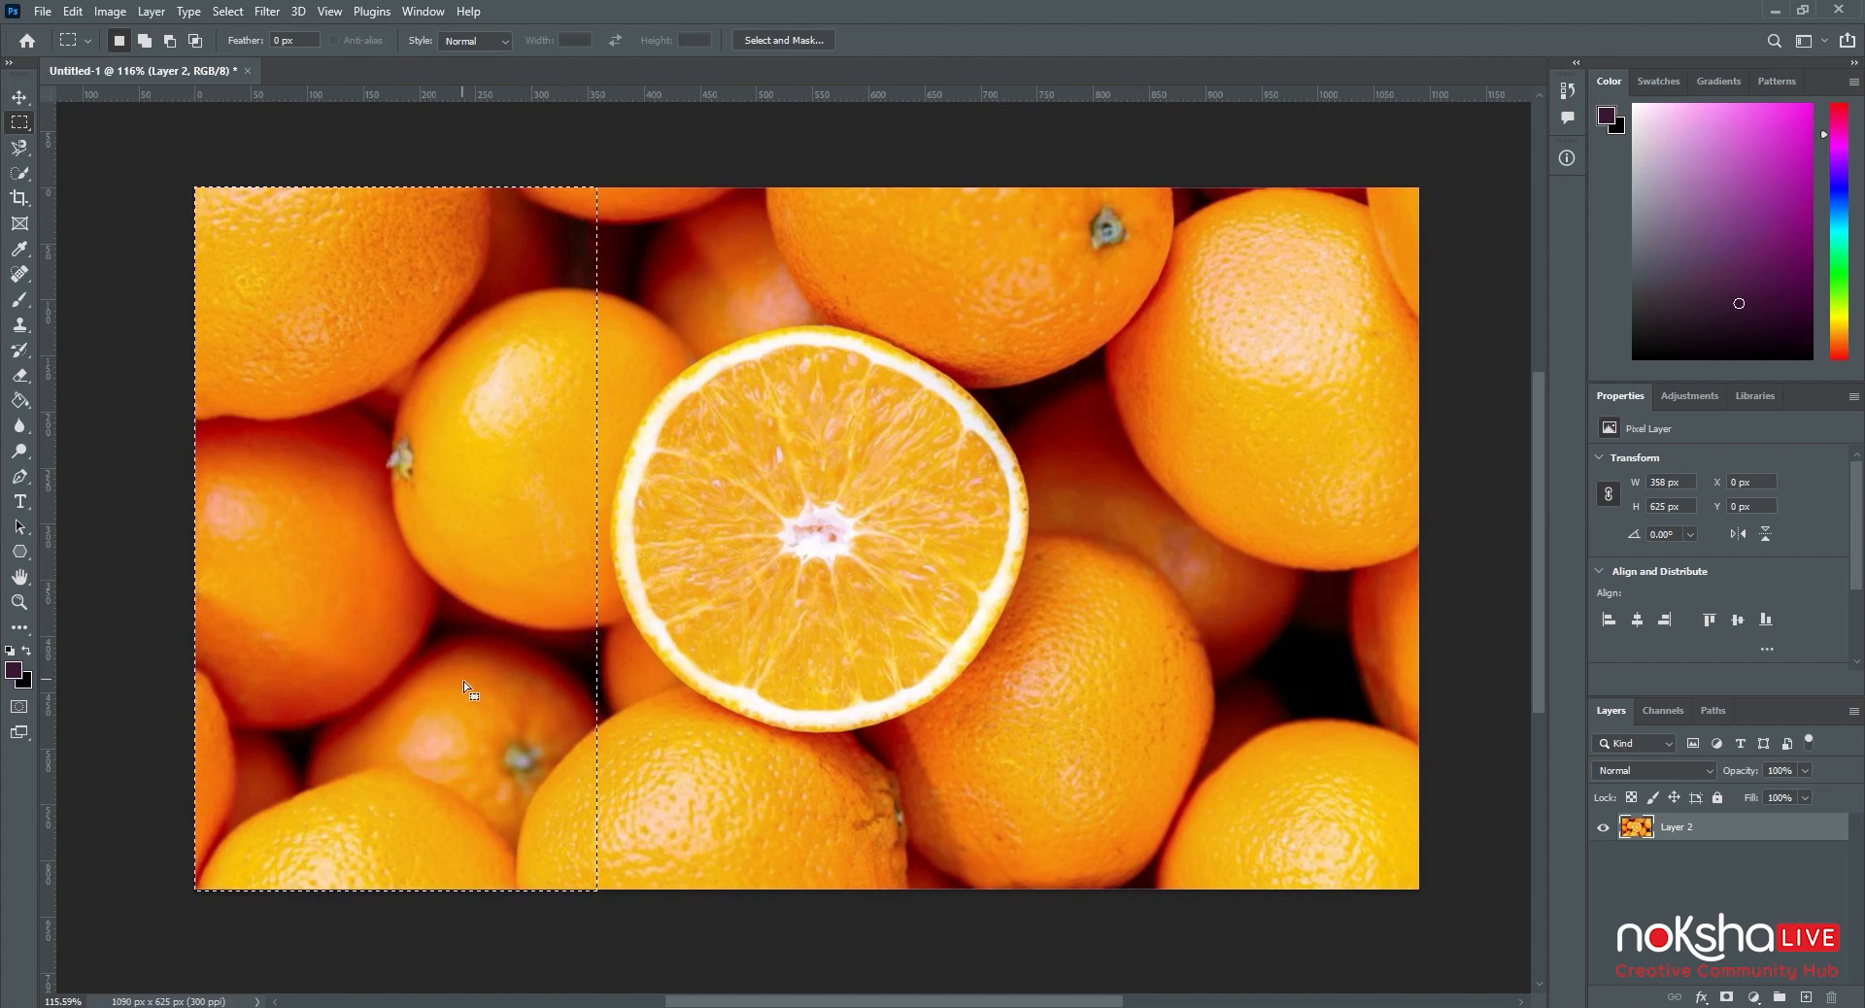
pyautogui.click(14, 670)
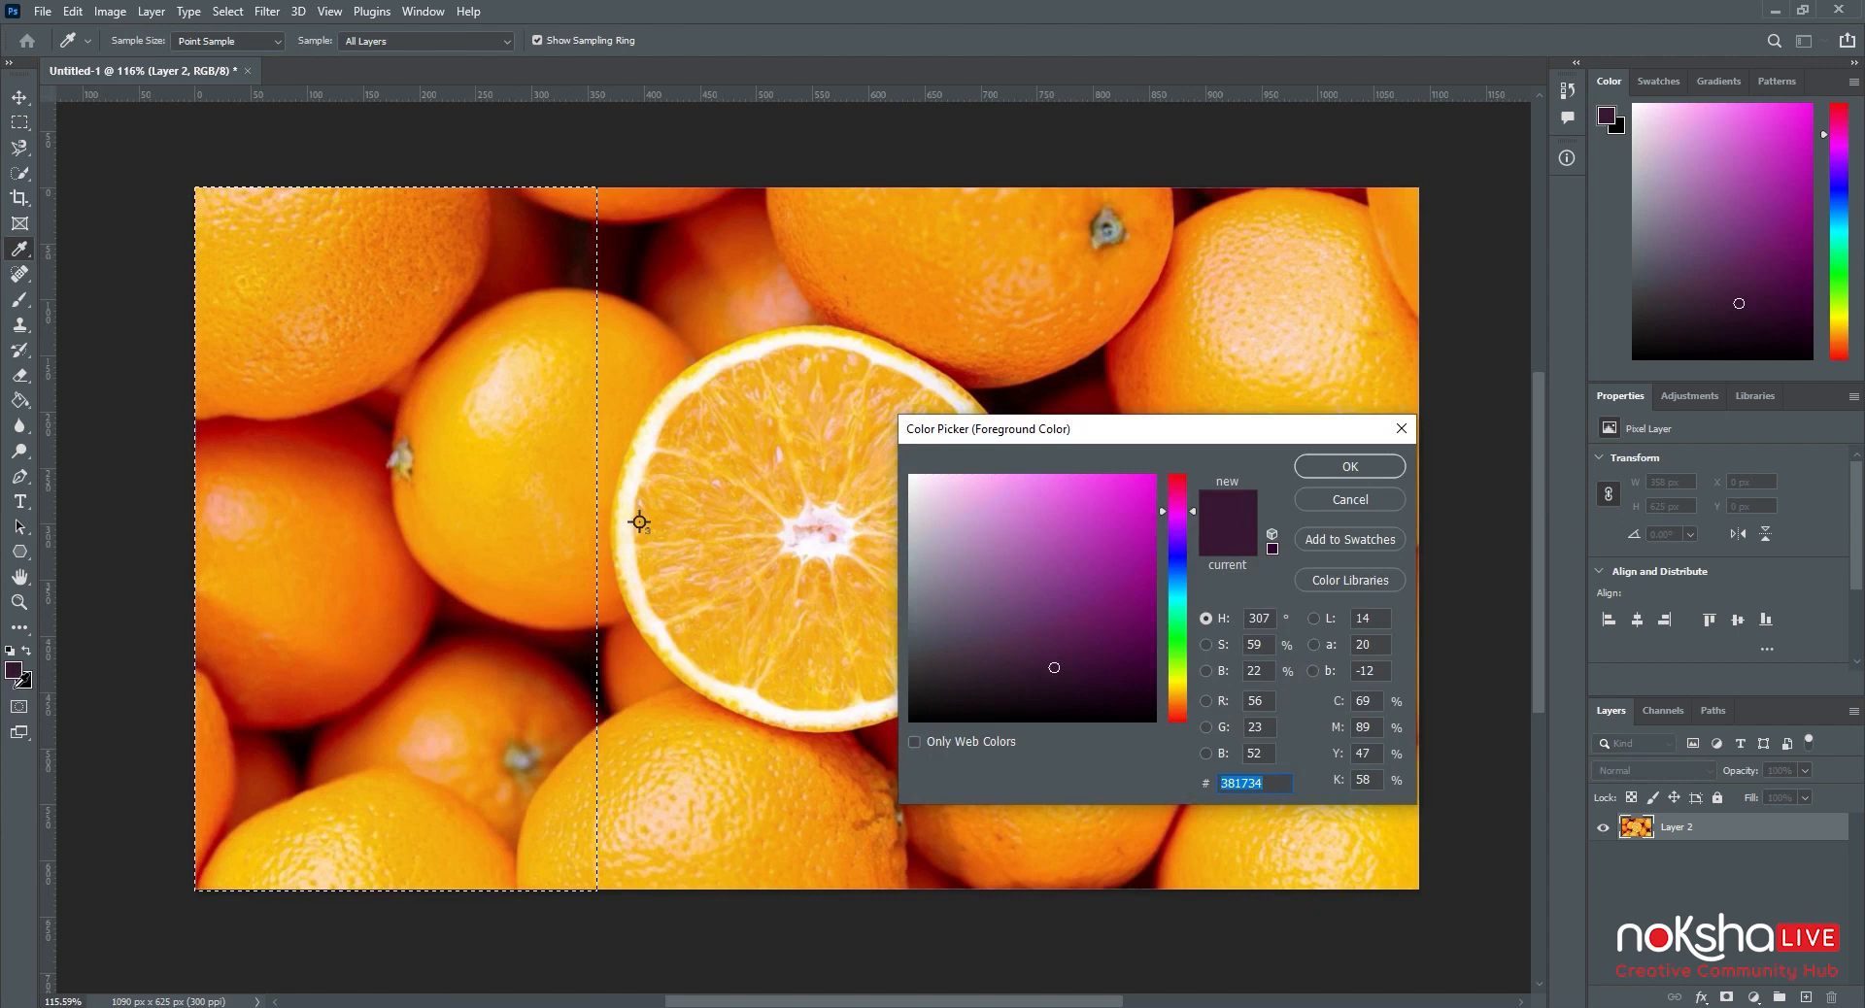
pyautogui.click(1137, 369)
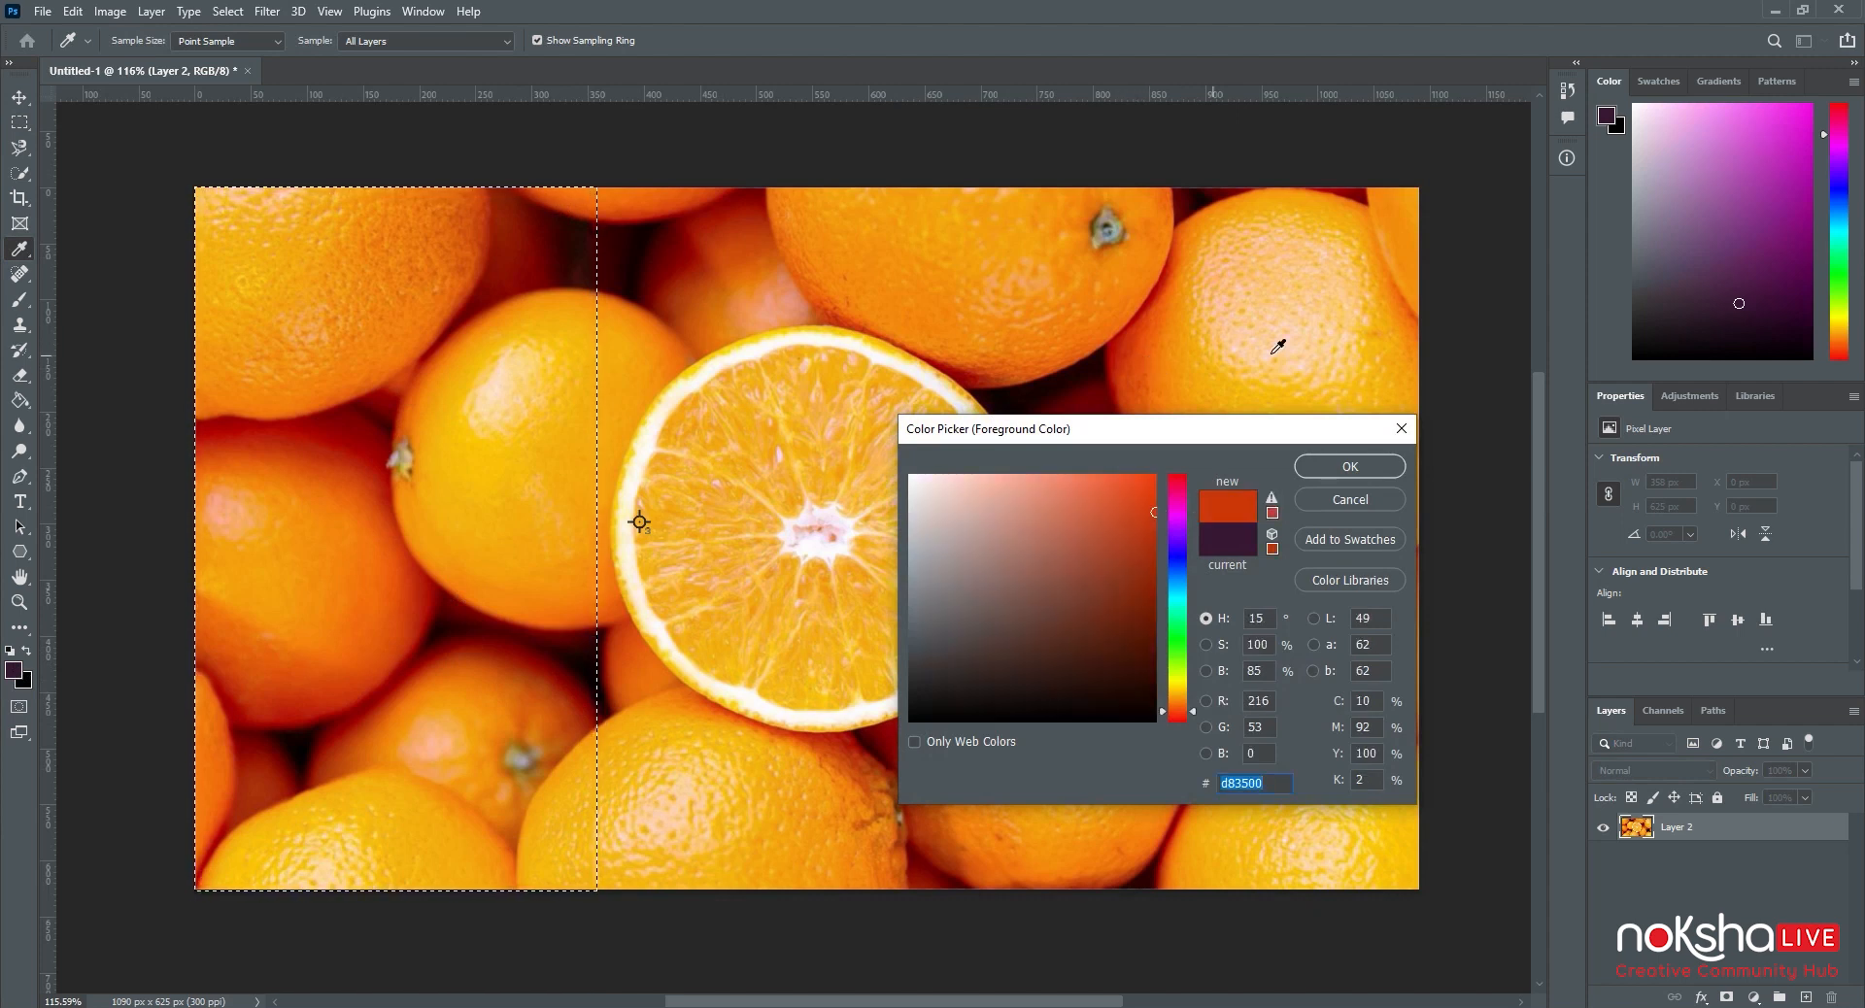
pyautogui.click(1192, 381)
pyautogui.click(1228, 380)
pyautogui.click(1197, 365)
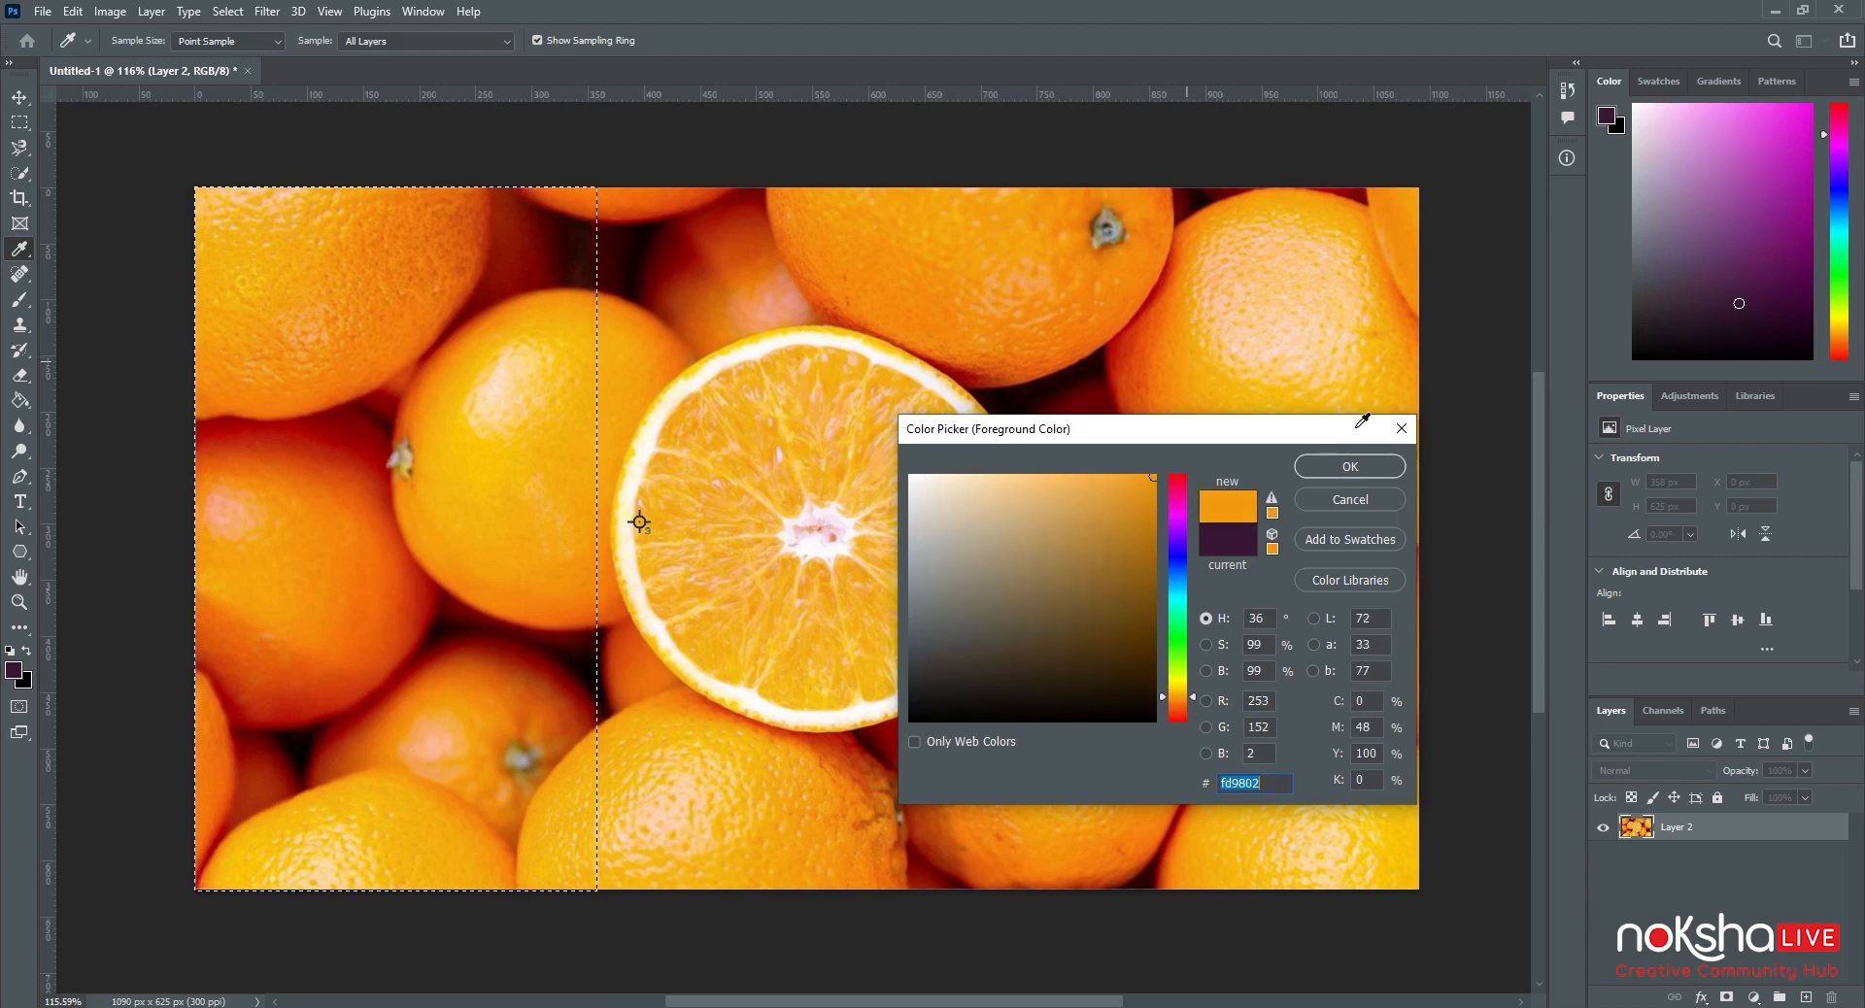
pyautogui.click(1371, 470)
pyautogui.press('m')
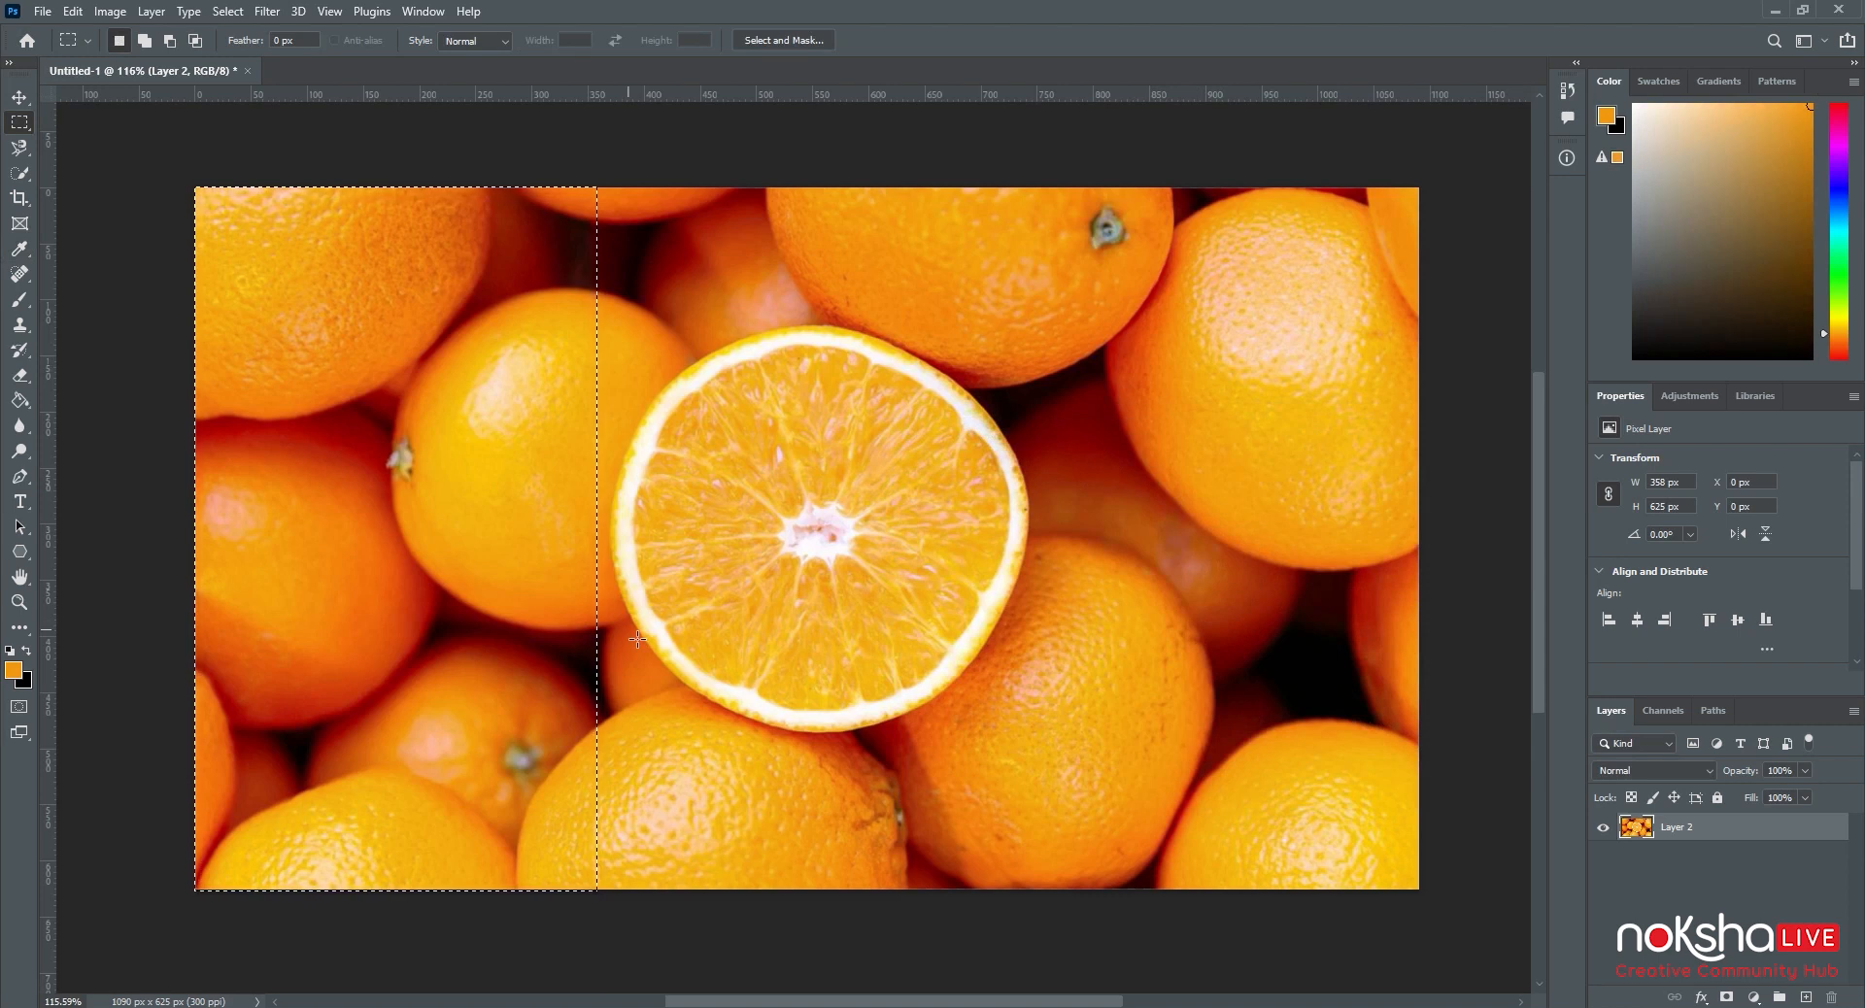
pyautogui.press('alt')
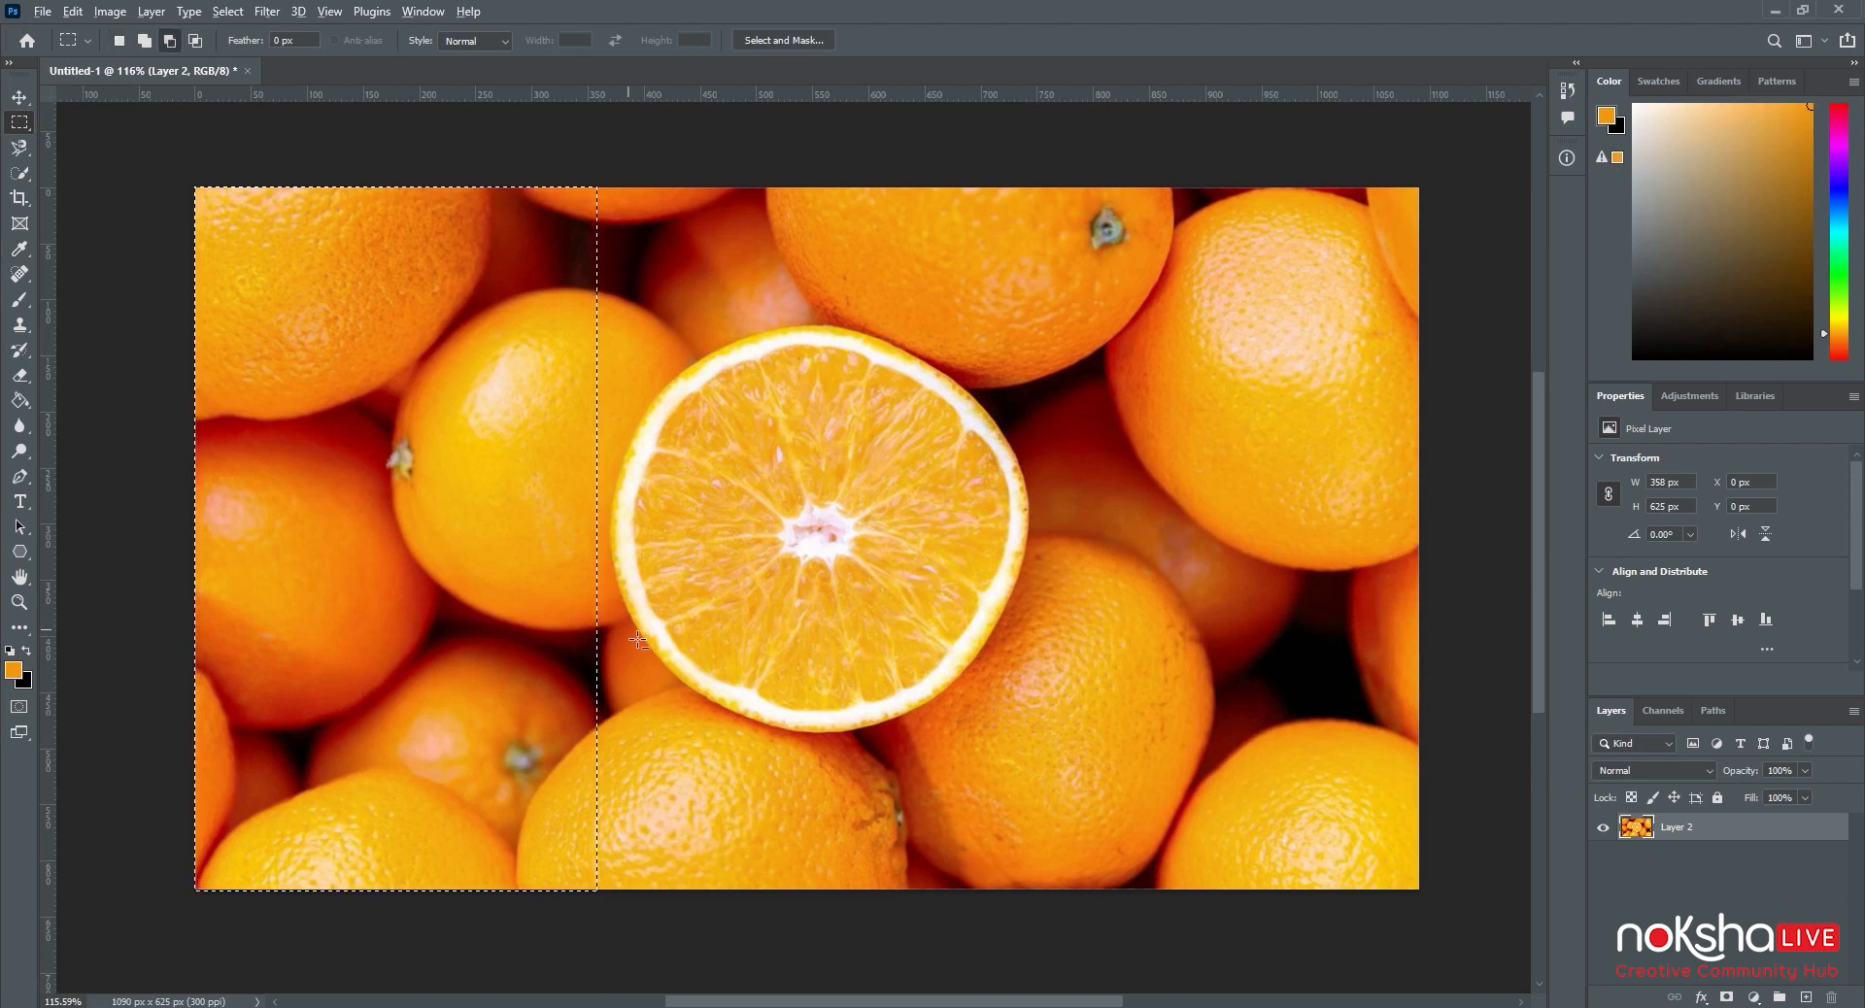
pyautogui.hotkey('alt', 'BackSpace')
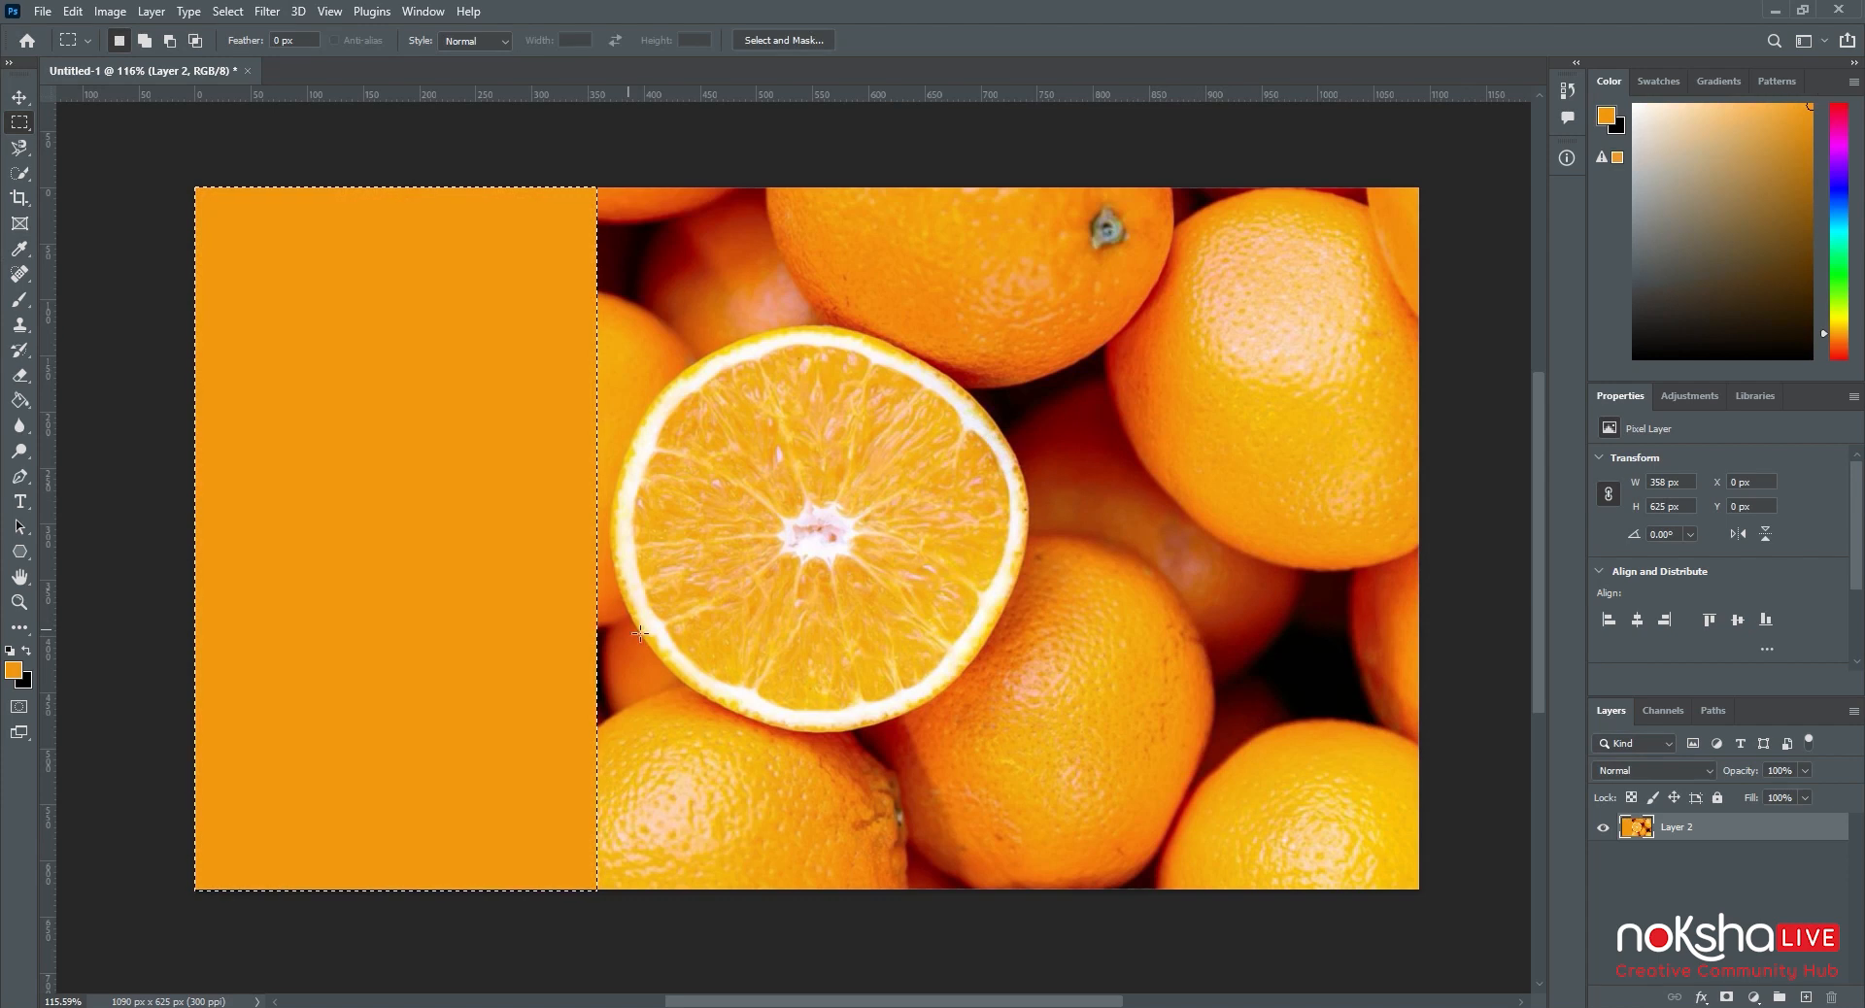
pyautogui.hotkey('ctrl', 'd')
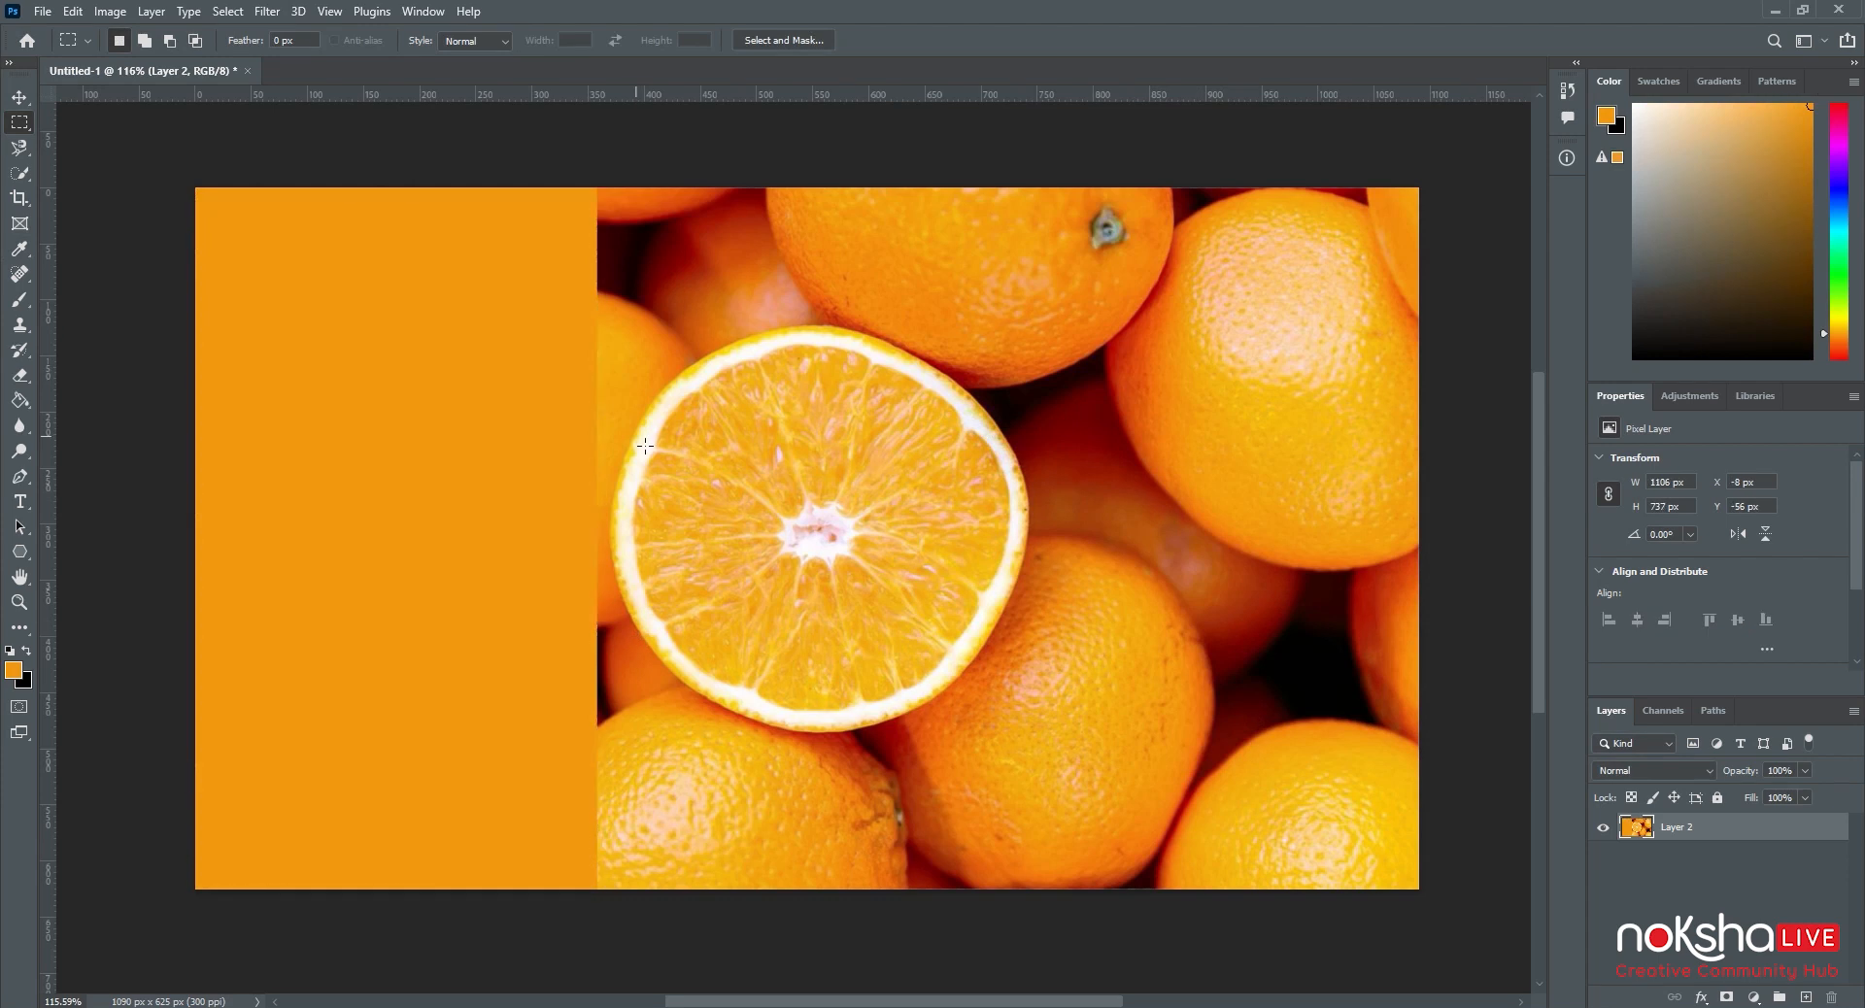
pyautogui.press('ctrl')
pyautogui.hotkey('ctrl', 'z')
pyautogui.hotkey('ctrl', 'z')
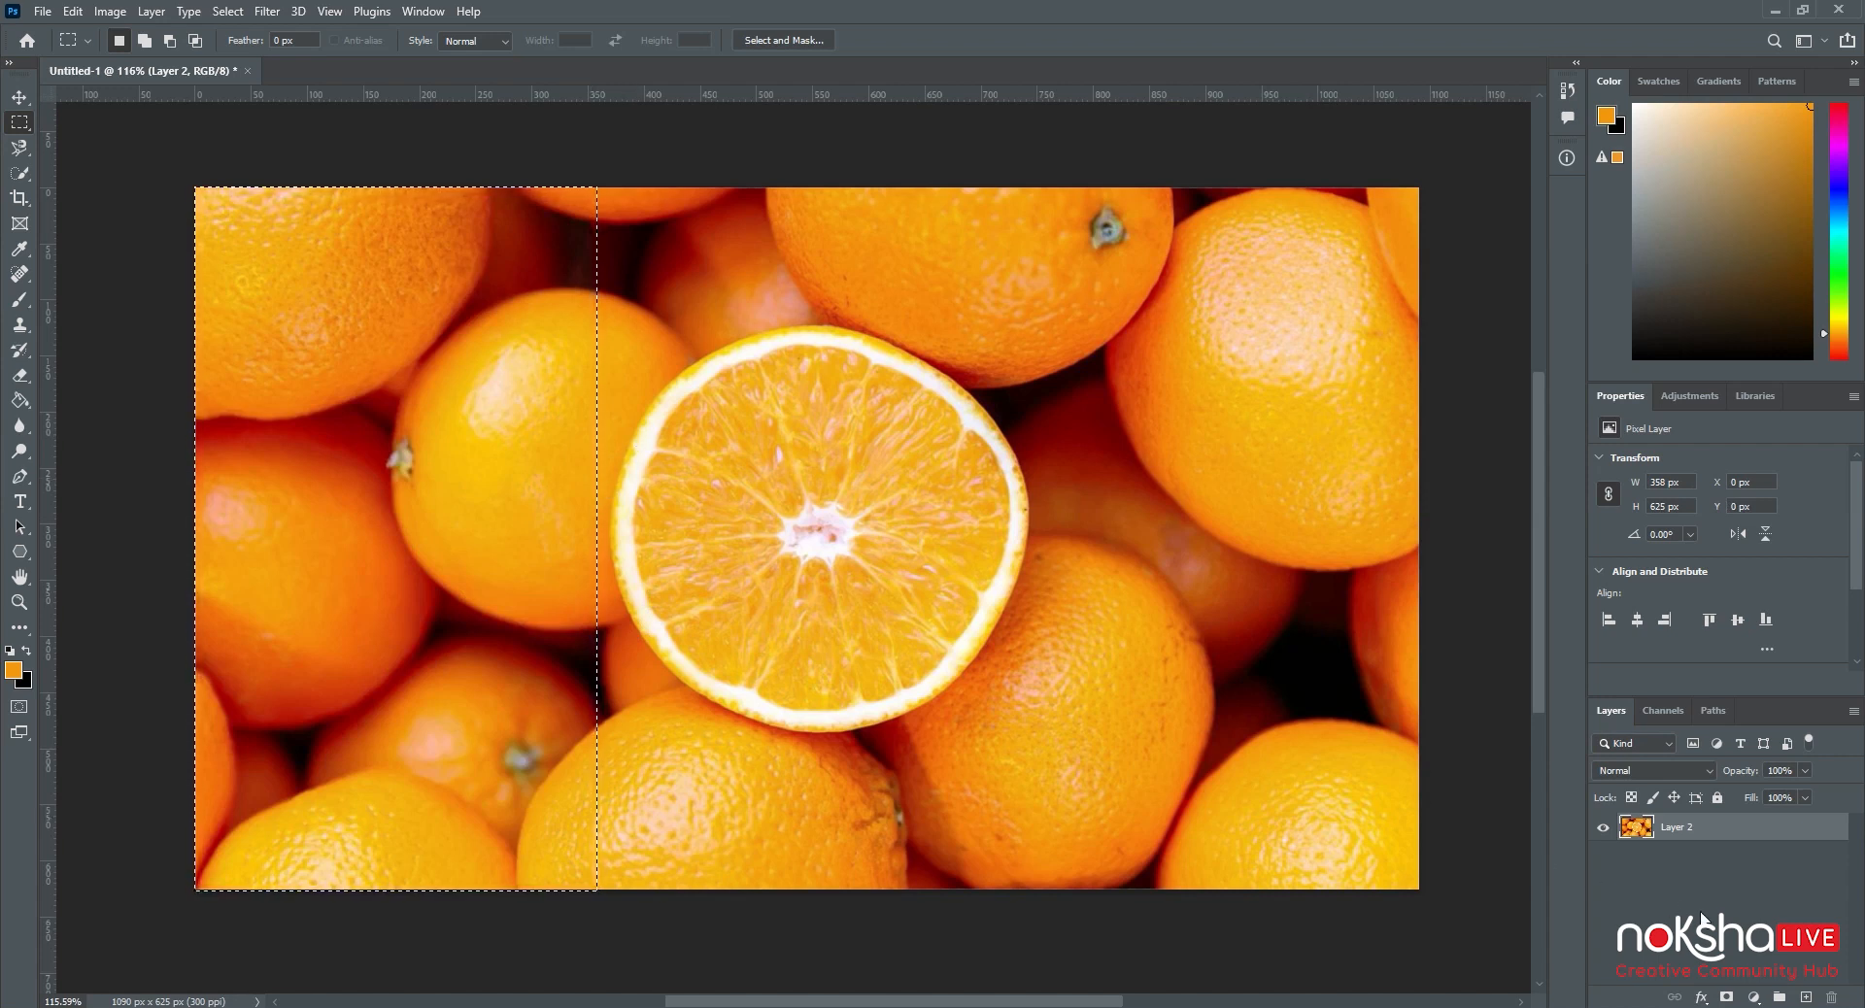
# Step: Fill the selected strip with the orange foreground colour on a new layer and clear the selection
pyautogui.click(1806, 998)
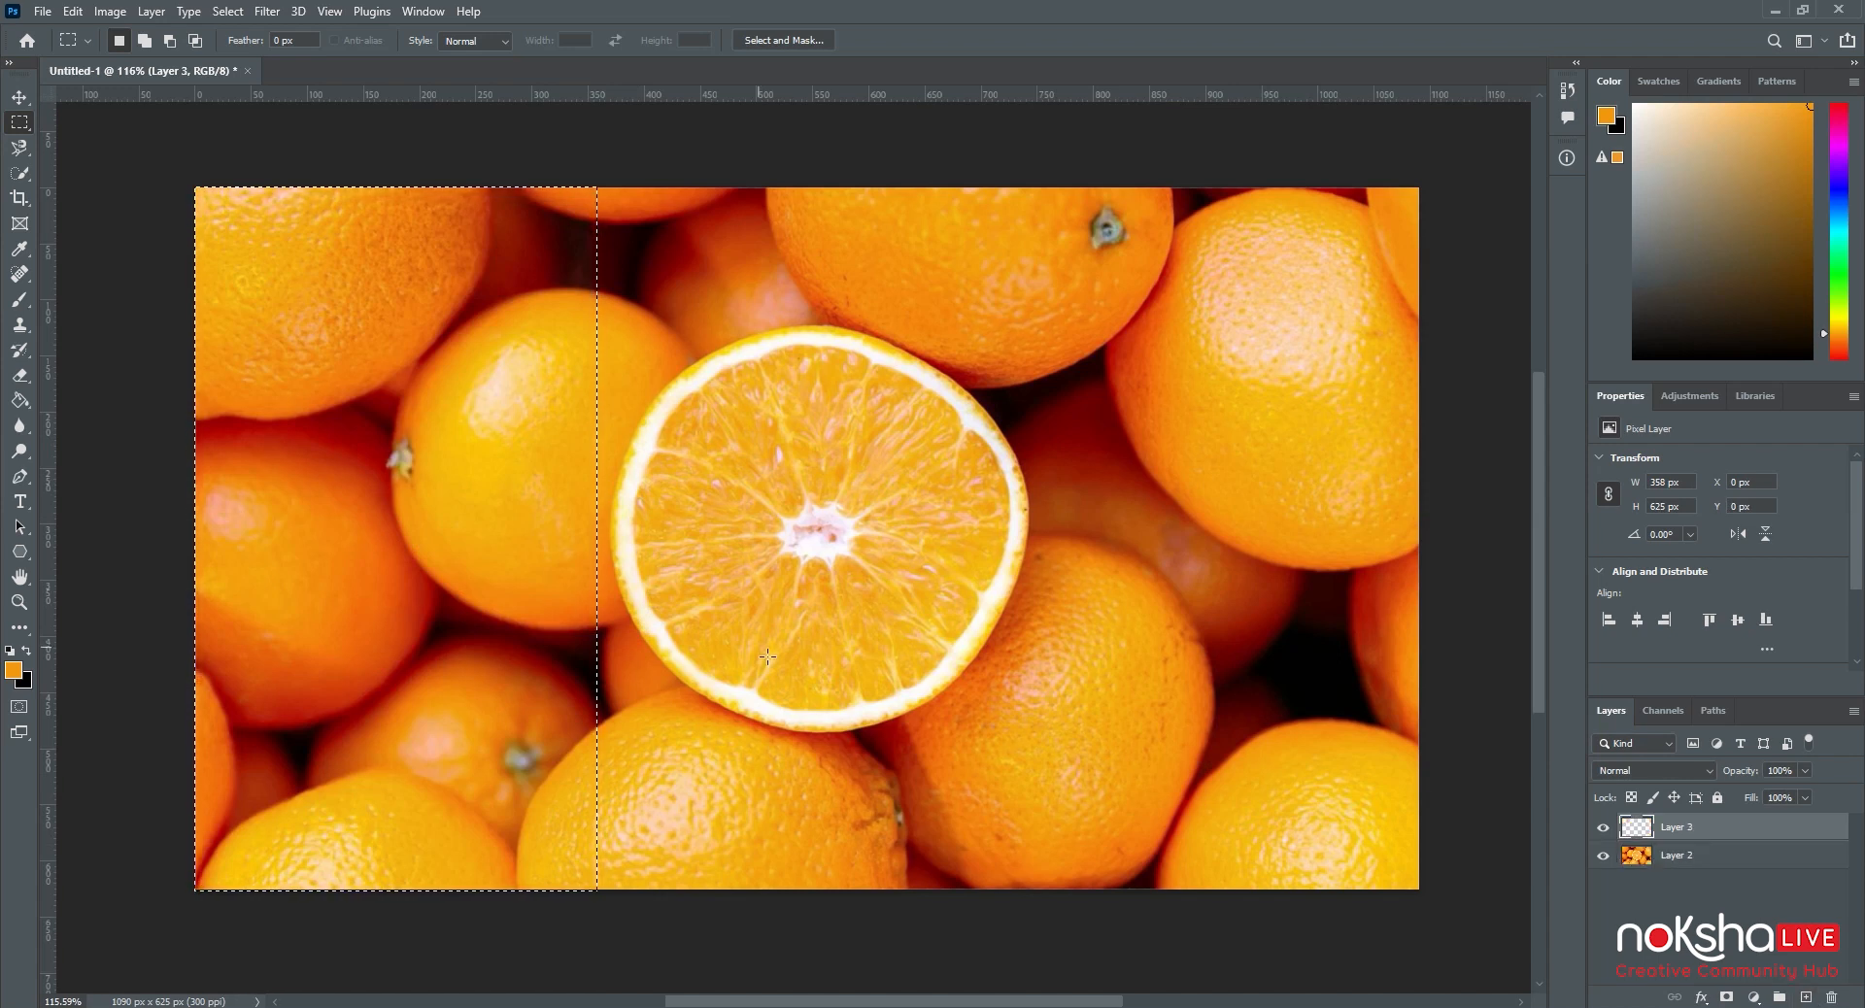
pyautogui.press('alt')
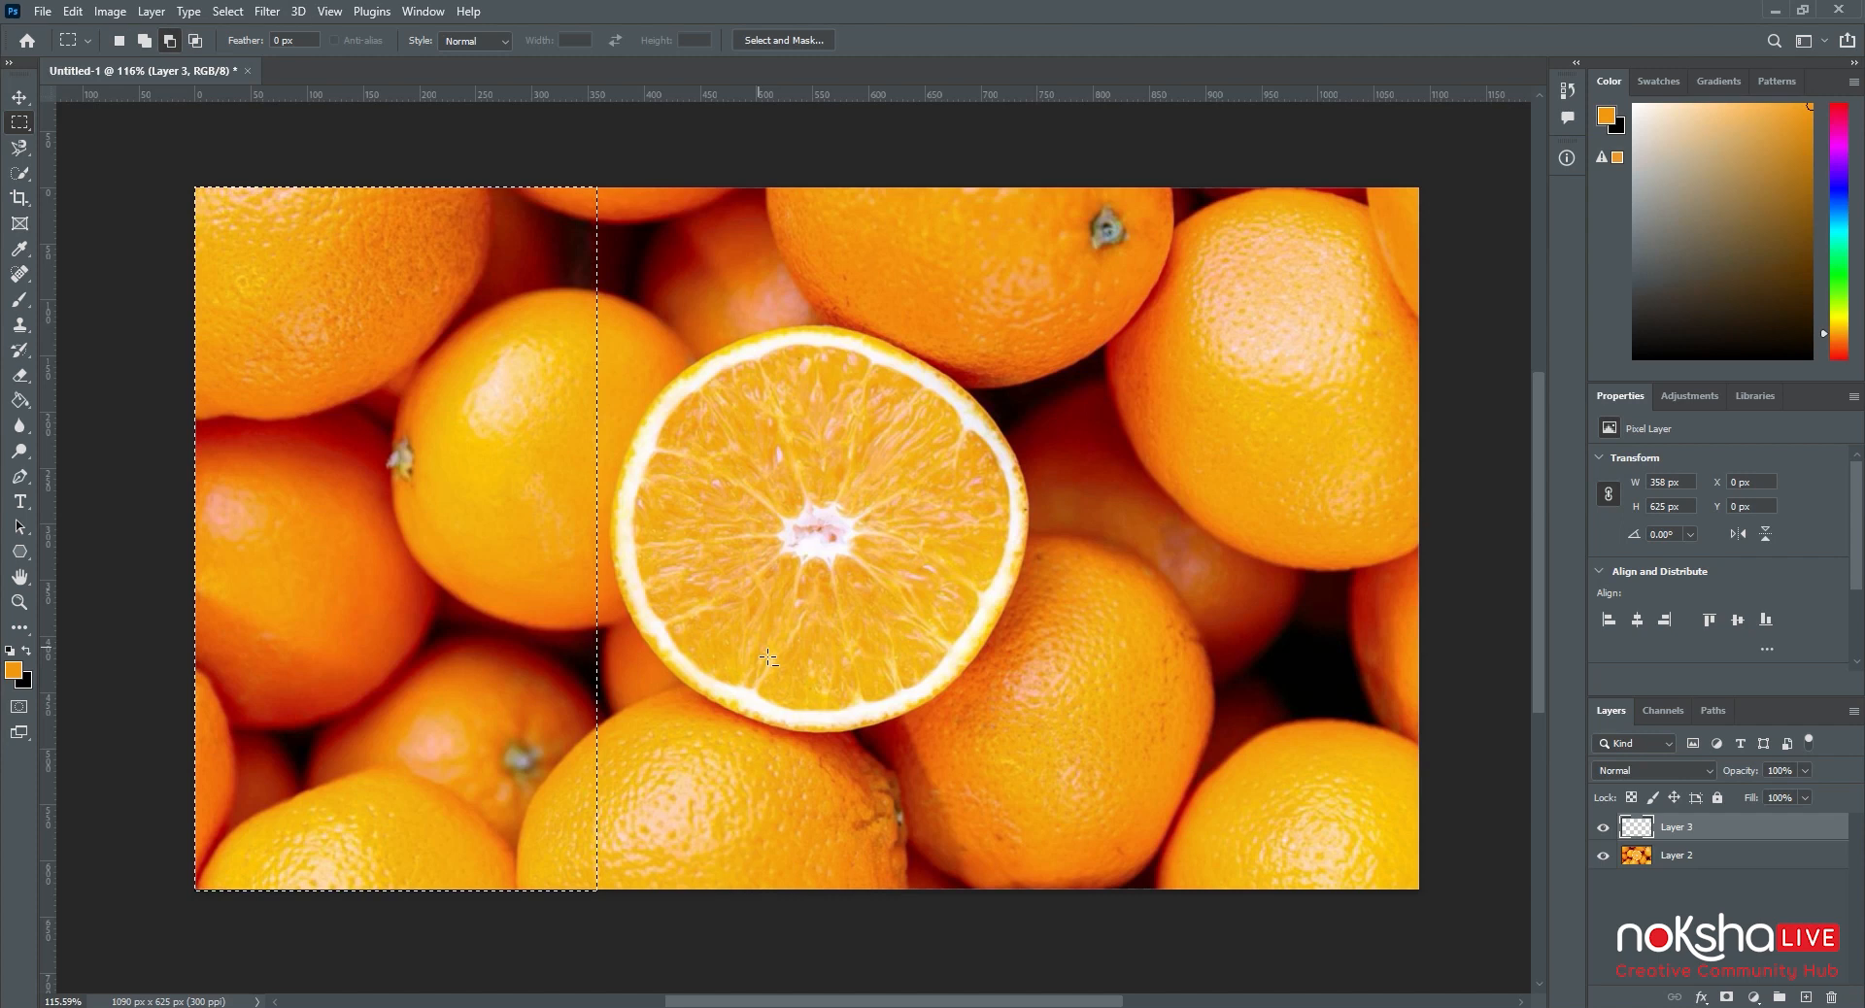
pyautogui.hotkey('alt', 'BackSpace')
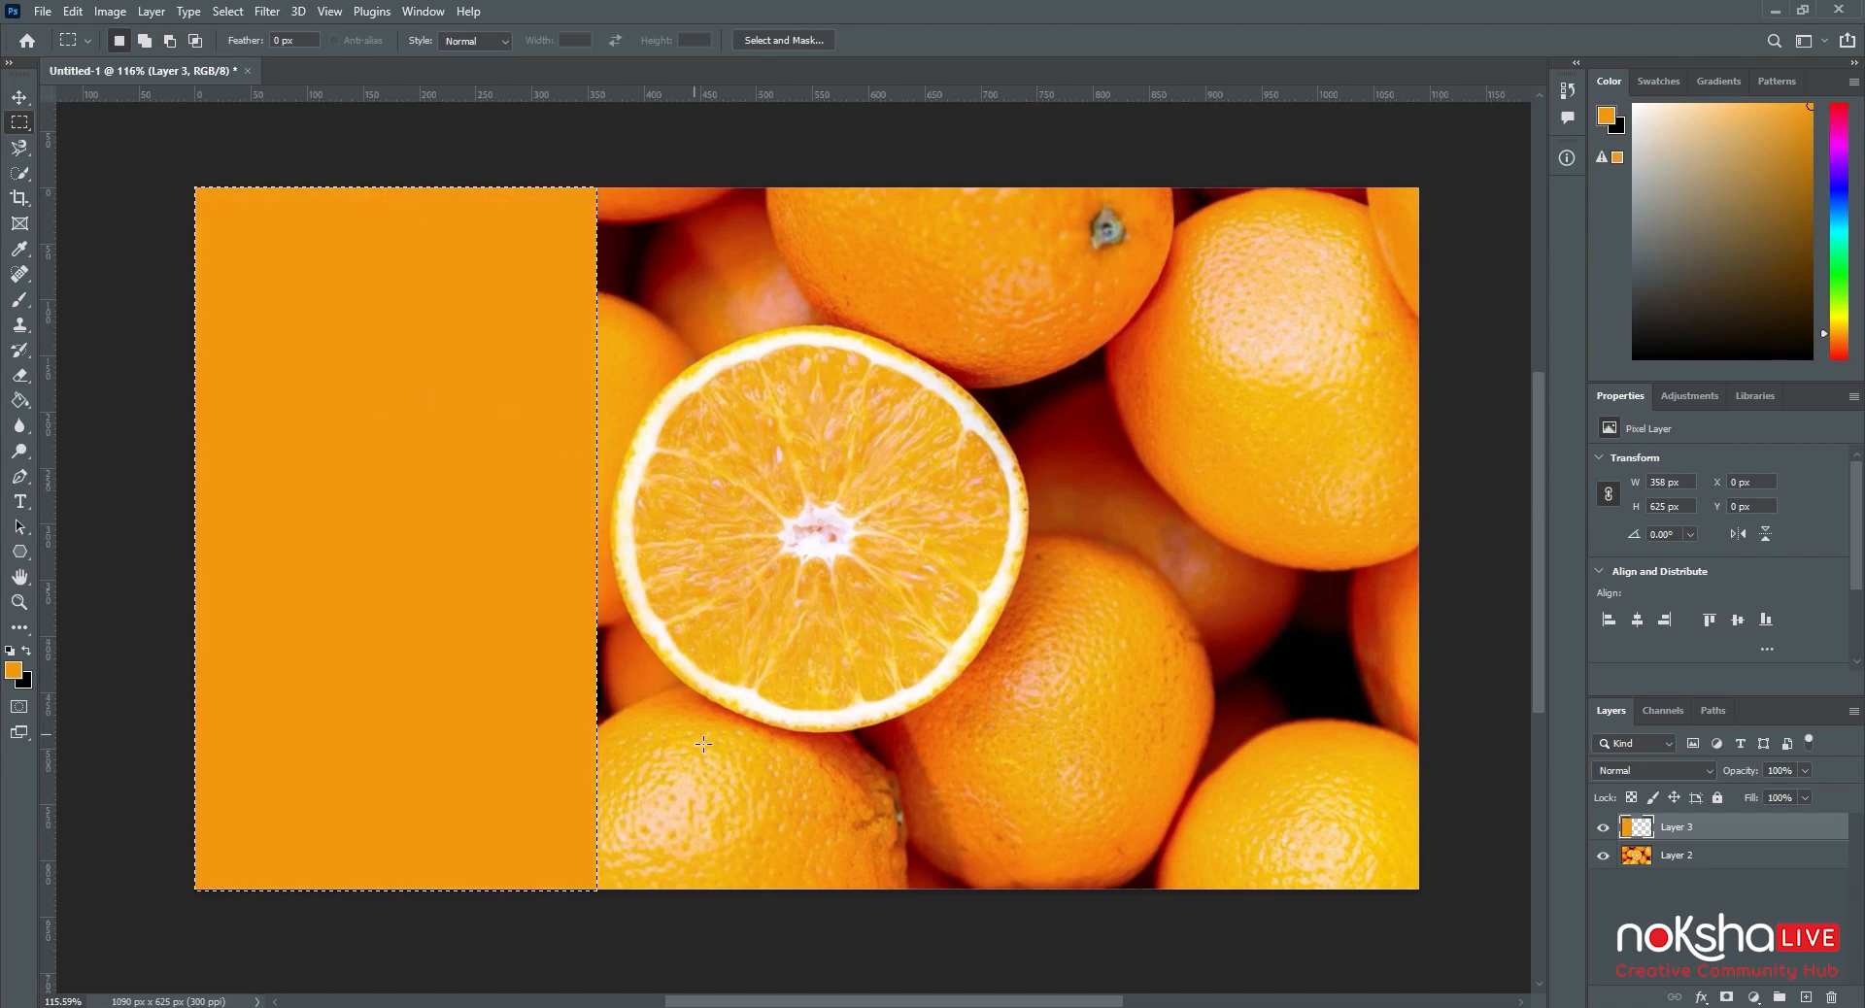
pyautogui.hotkey('ctrl', 'd')
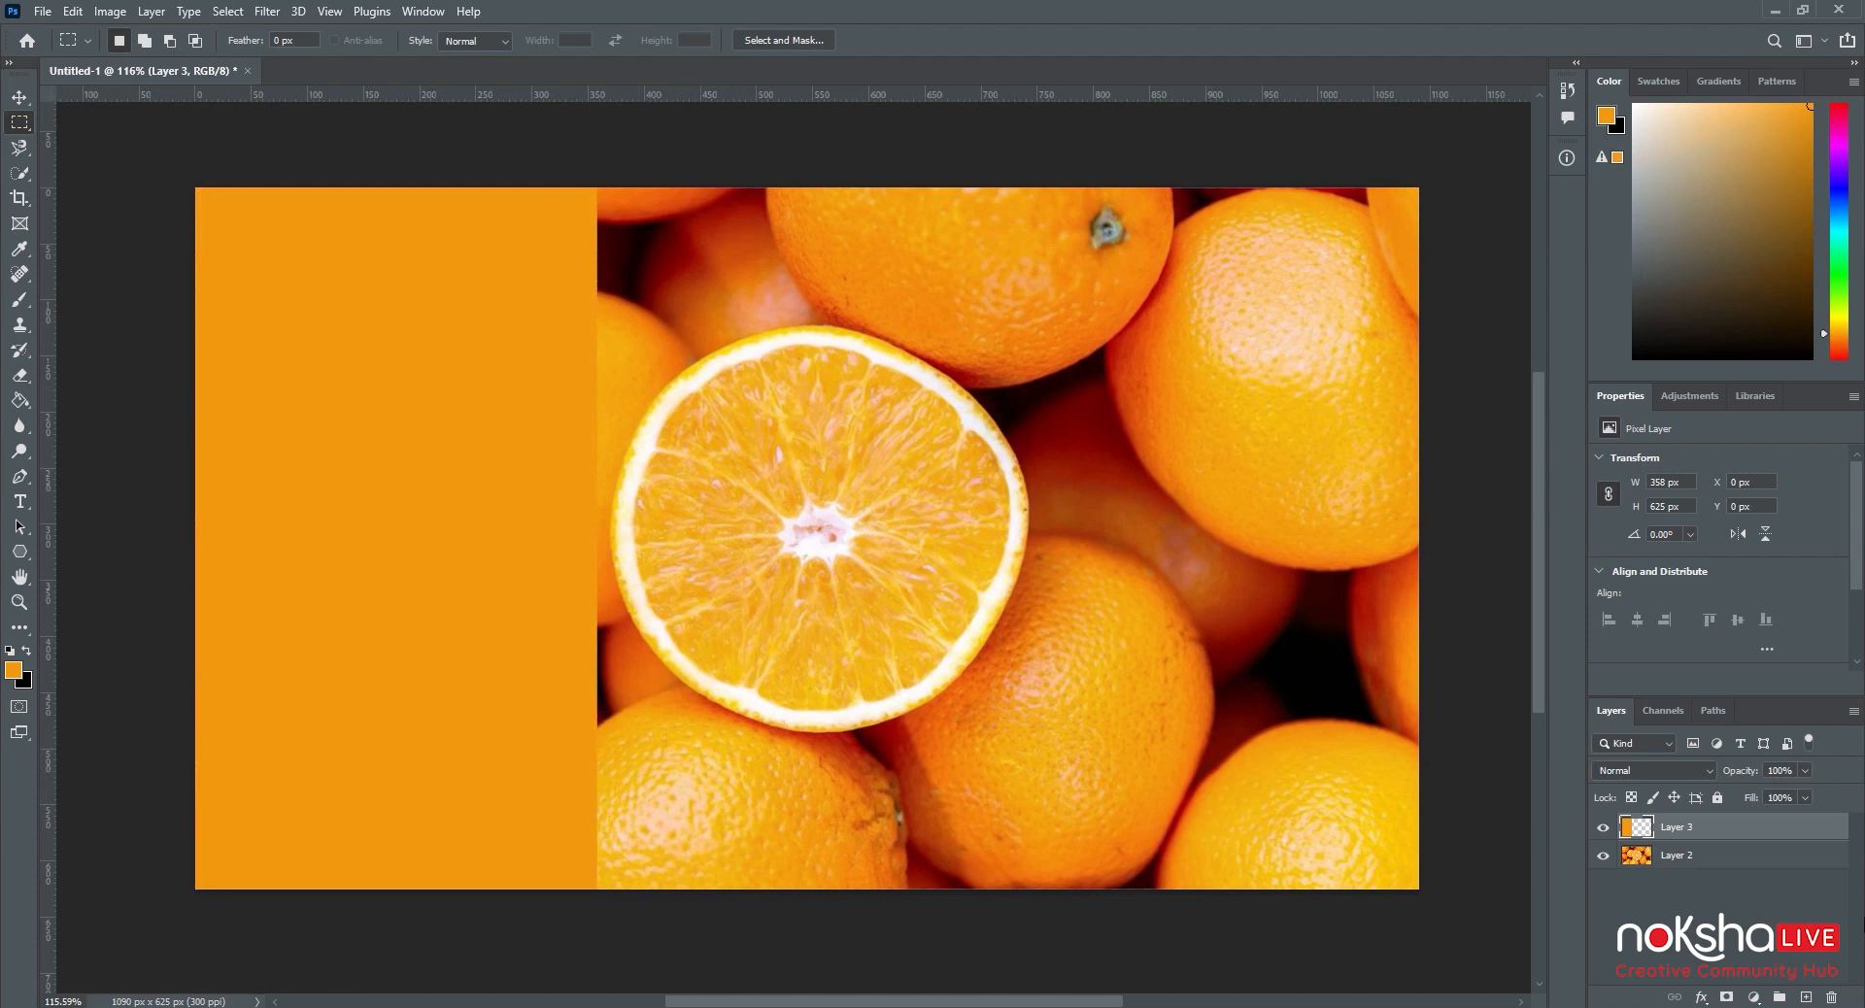
# Step: Reduce the orange strip layer's opacity to 75% and hide that layer
pyautogui.click(1805, 770)
pyautogui.moveTo(1786, 789); pyautogui.dragTo(1783, 790)
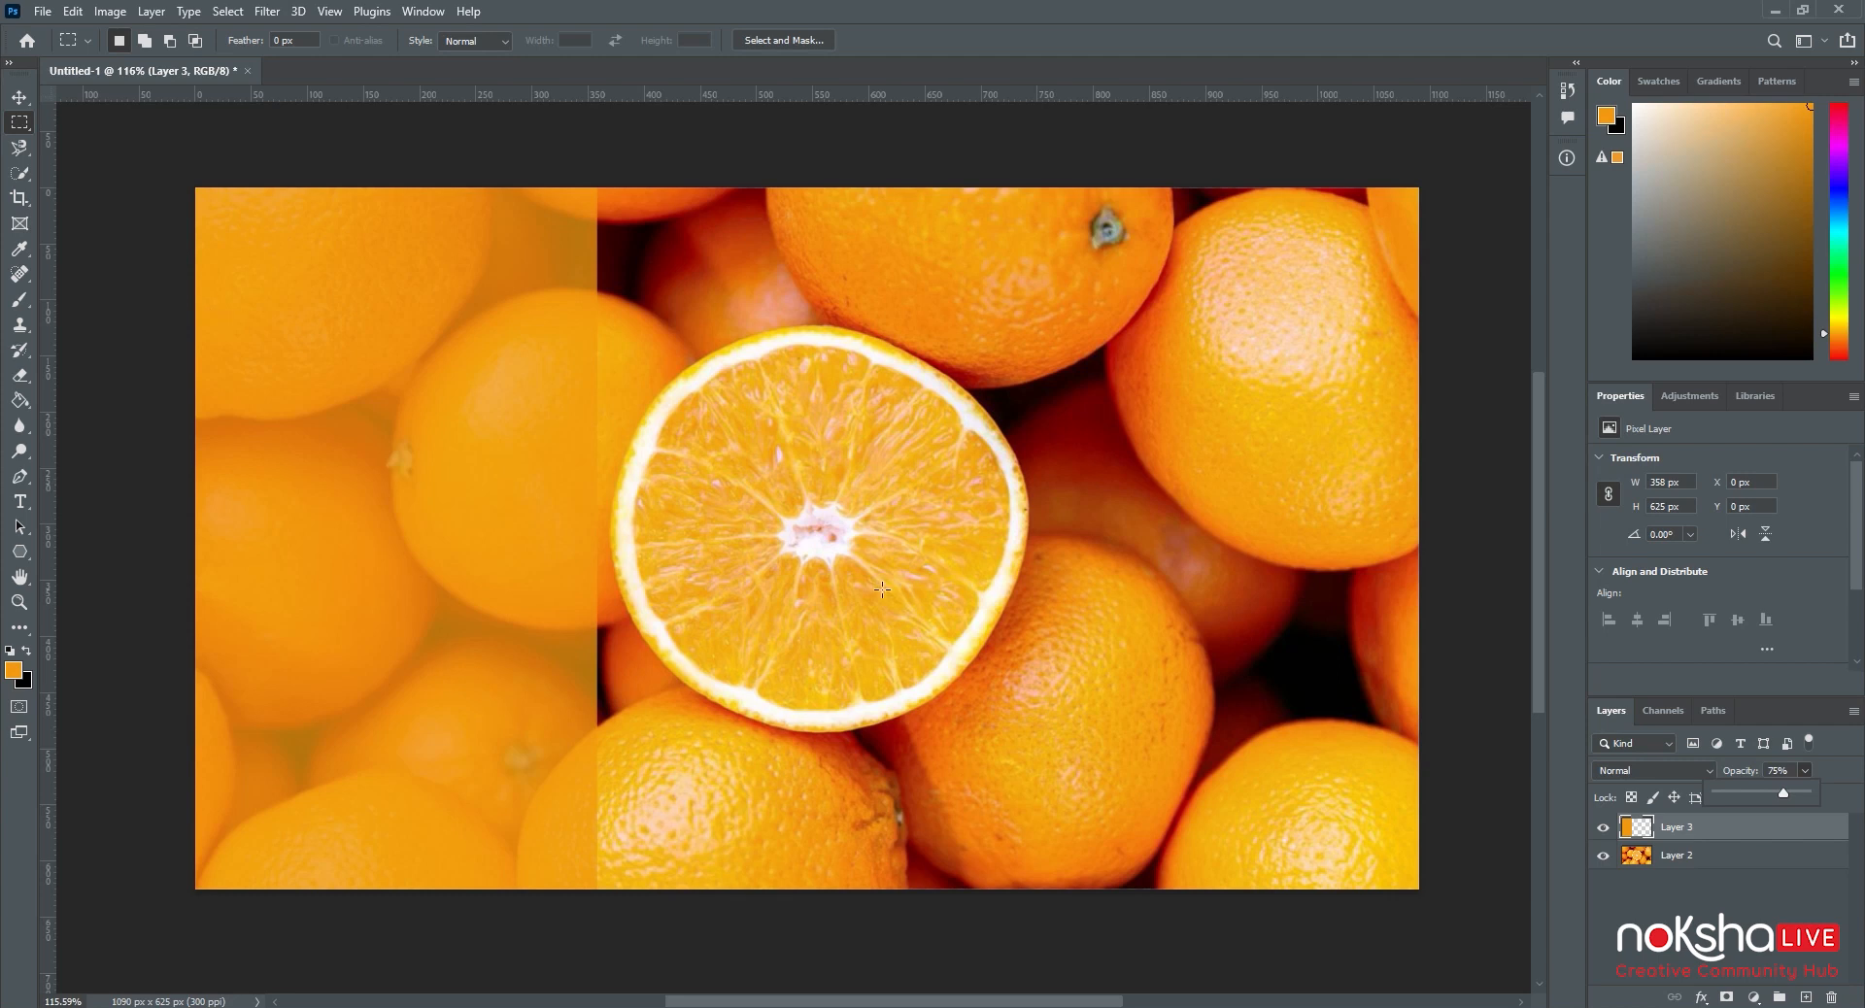
pyautogui.click(1604, 828)
# Step: Create an orange-filled circle about 464 px in diameter on a new layer, over the photo's lower-right area, using the Elliptical Marquee, and deselect it
pyautogui.click(1806, 997)
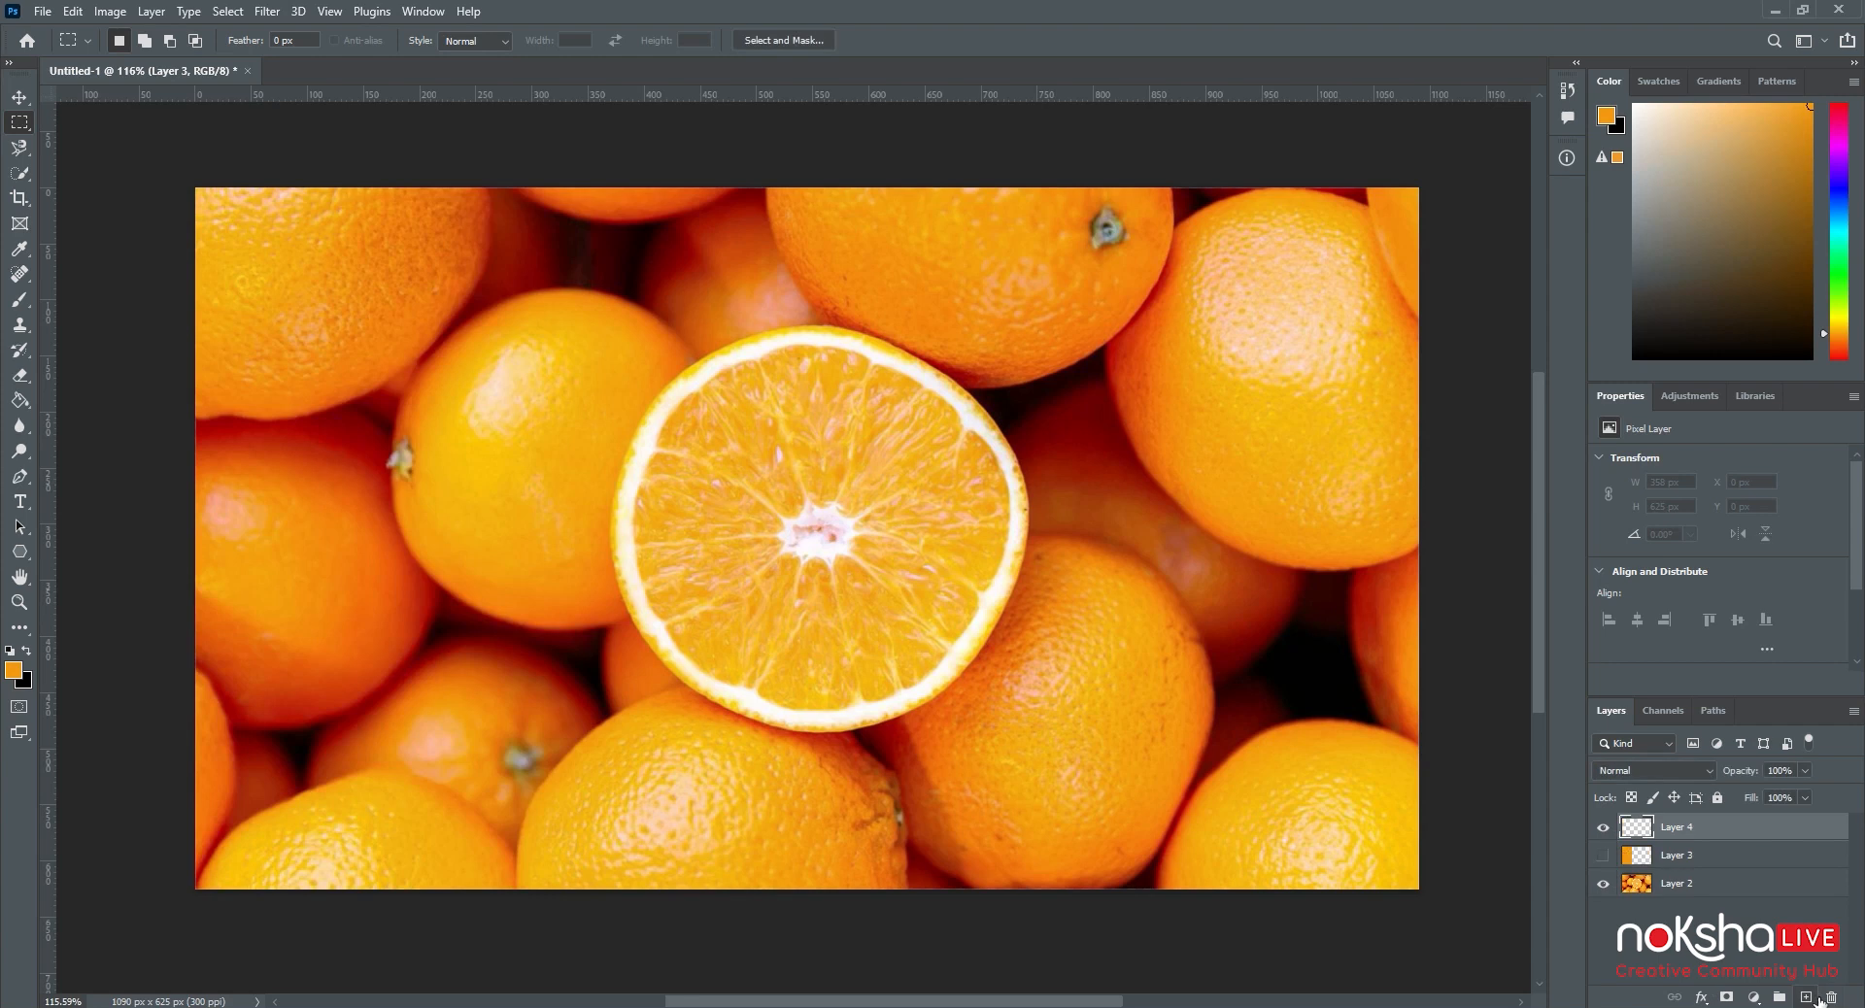
pyautogui.rightClick(24, 126)
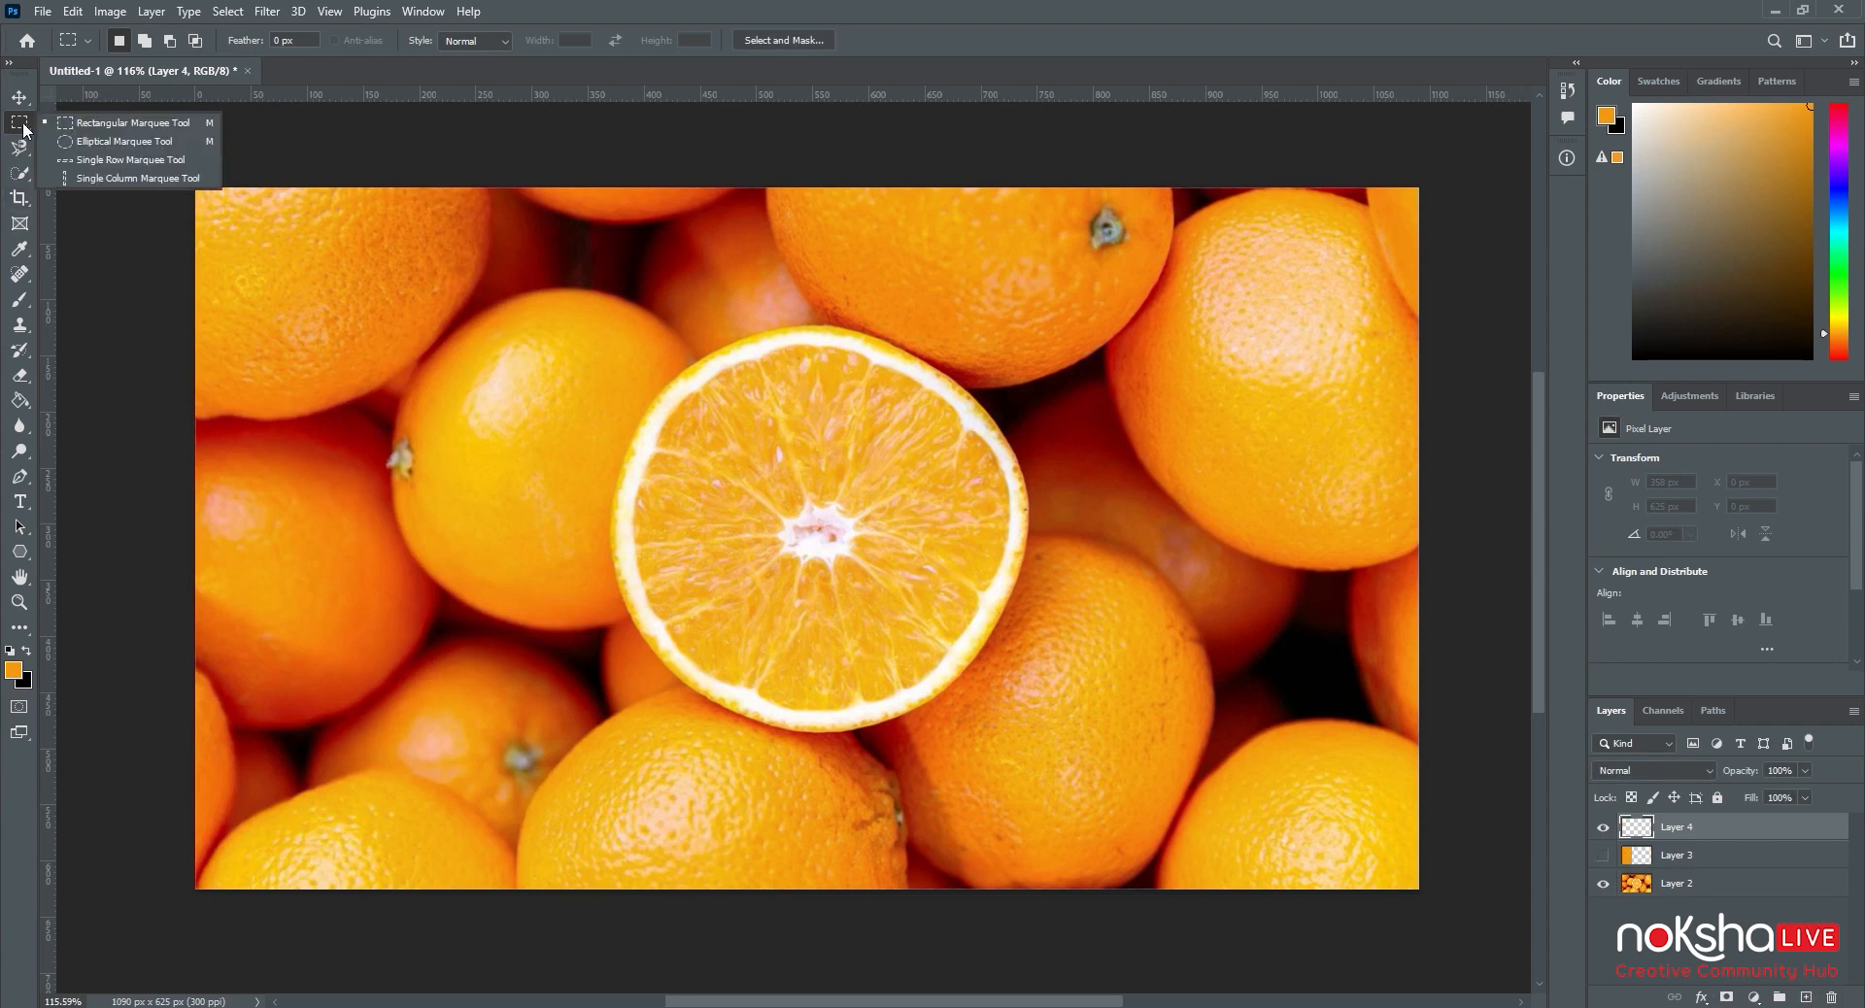
pyautogui.click(121, 143)
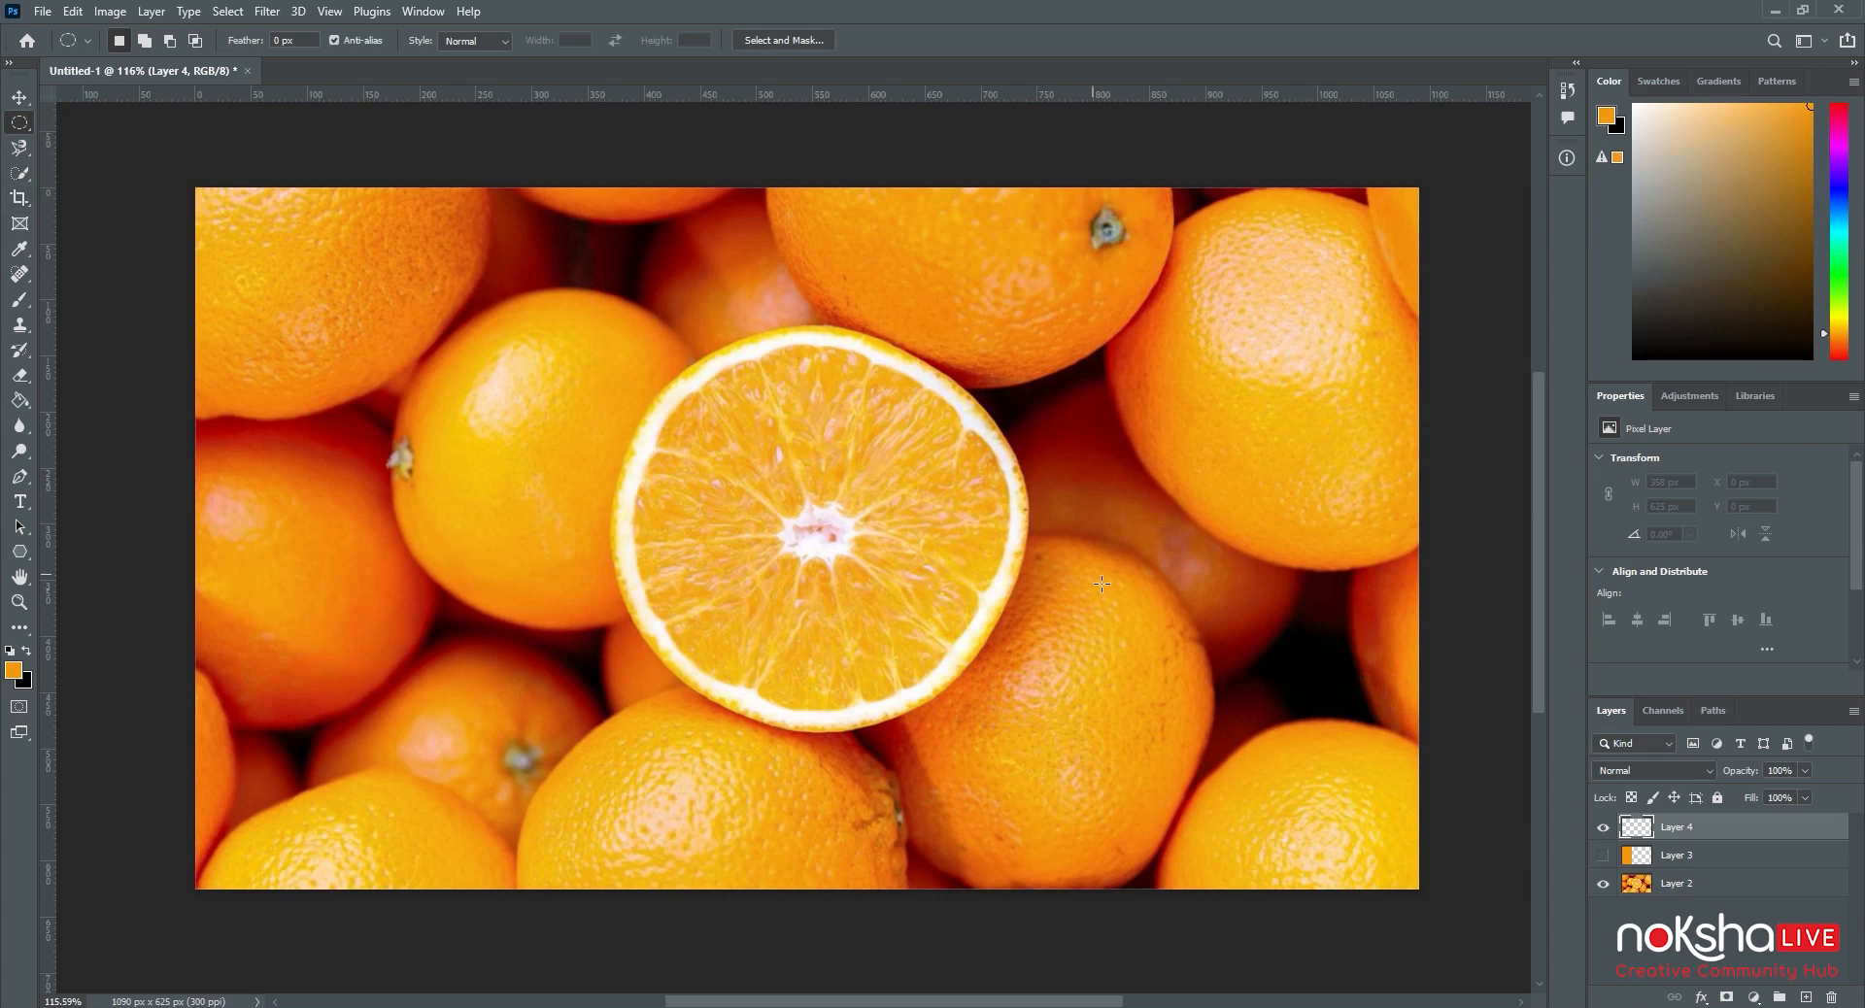
pyautogui.scroll(-4, 1101, 583)
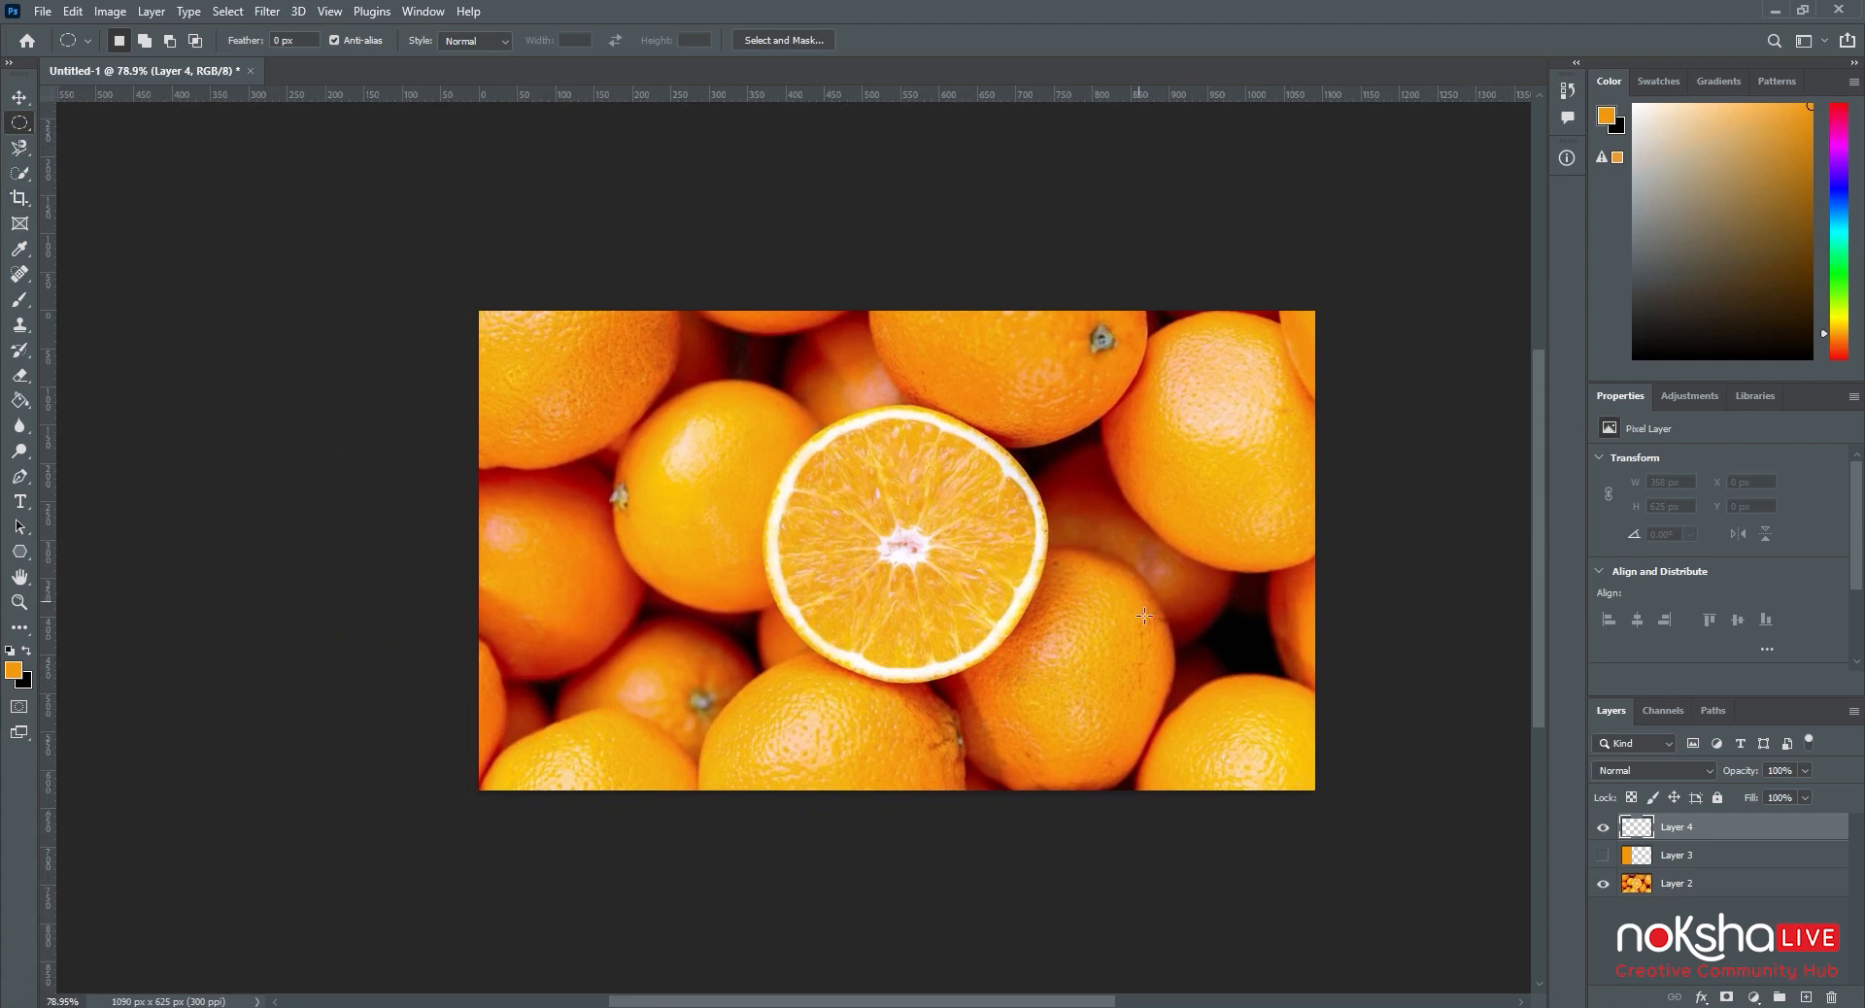
pyautogui.moveTo(1140, 619); pyautogui.dragTo(1325, 797)
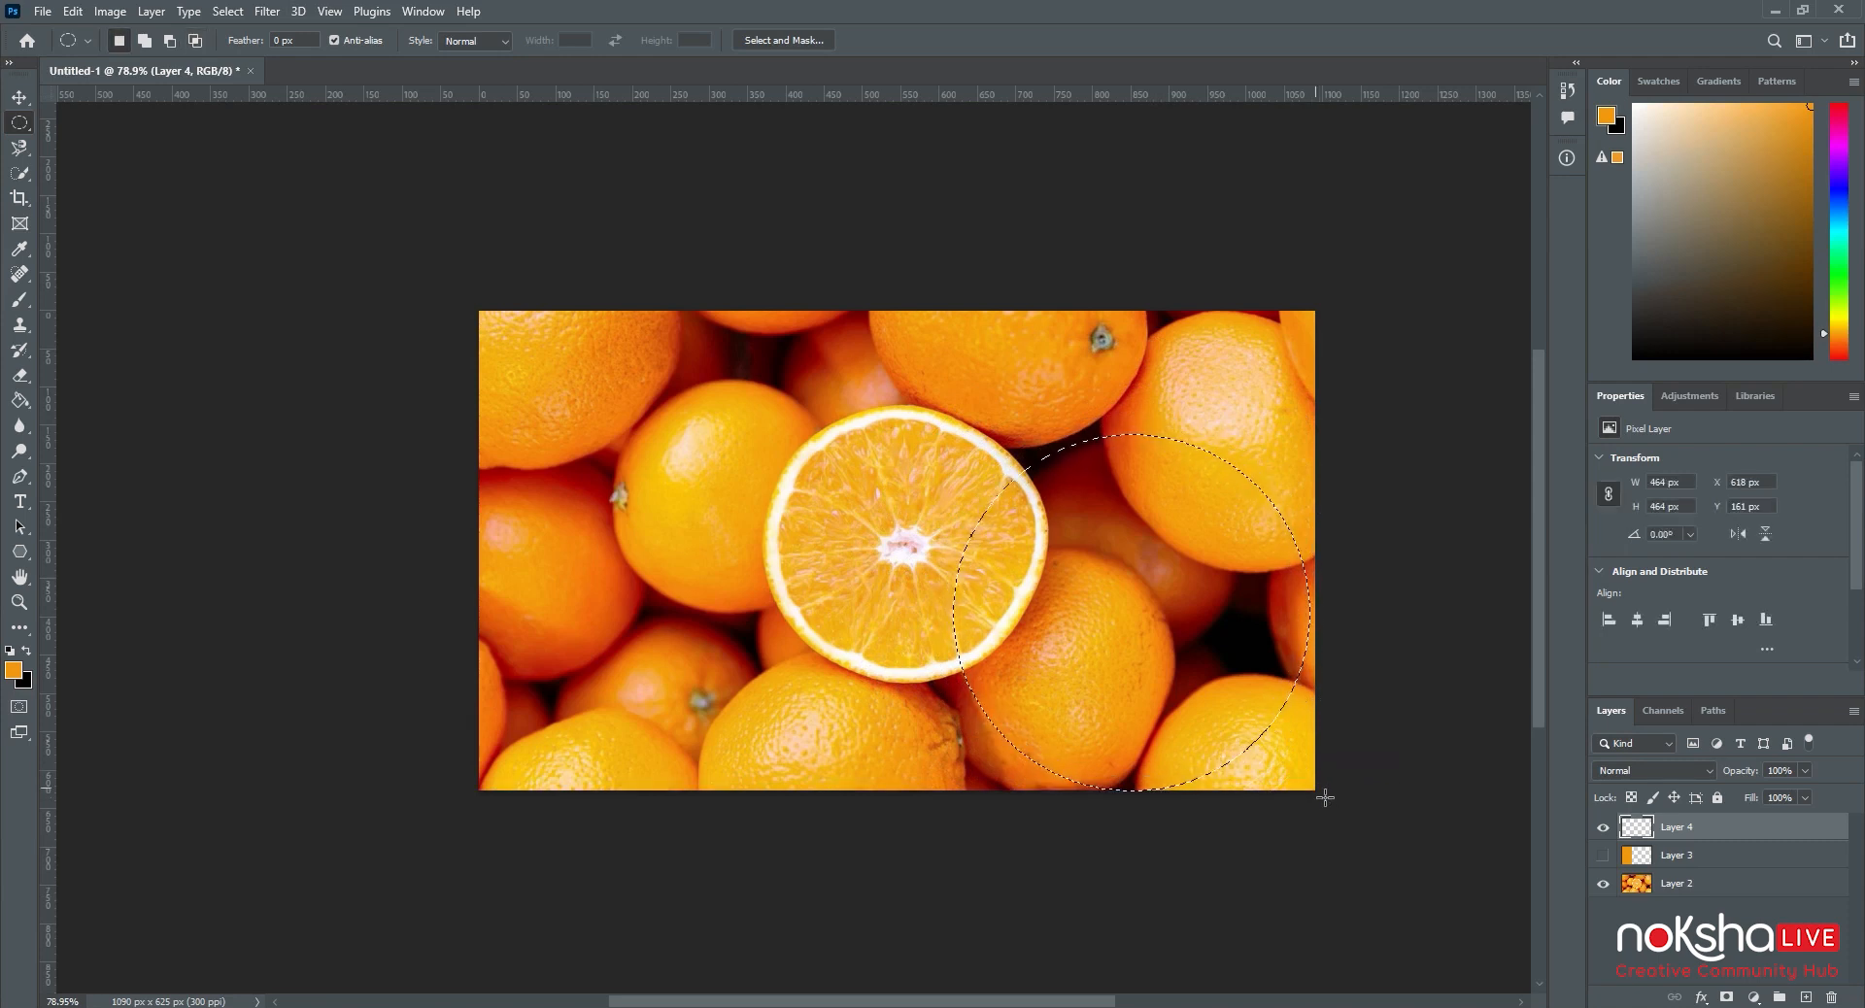
pyautogui.hotkey('alt', 'BackSpace')
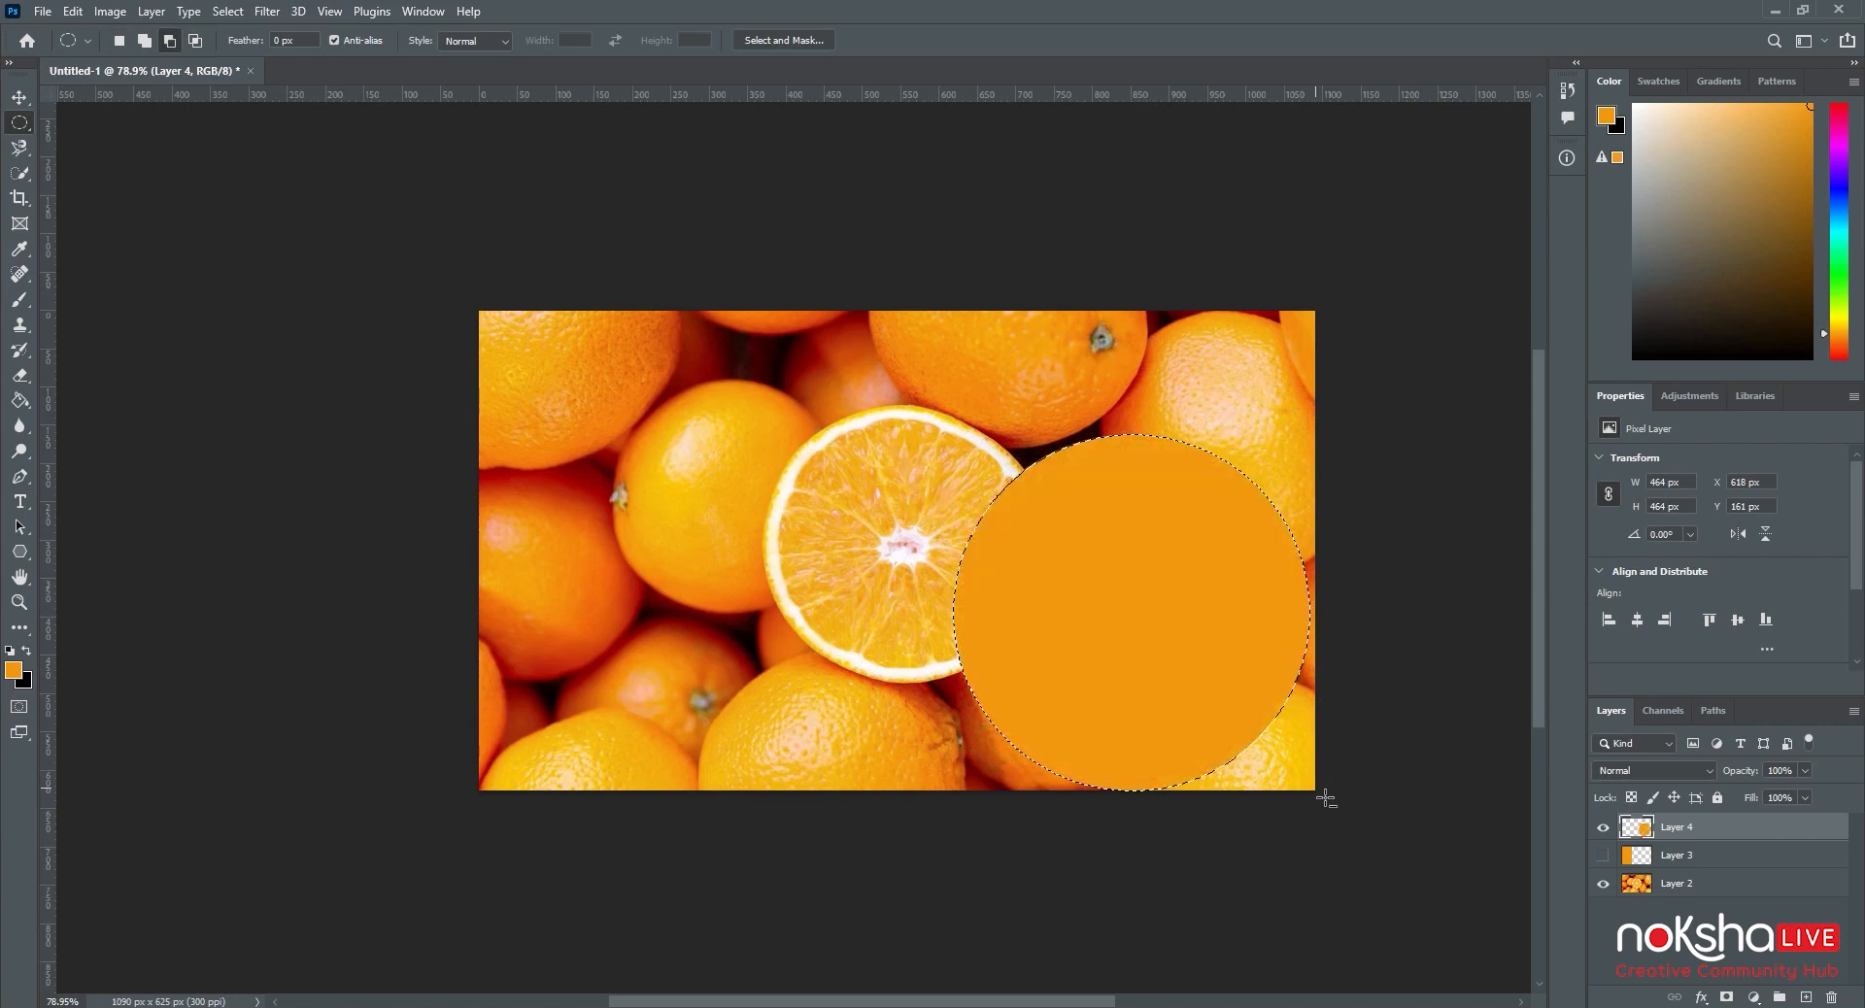
pyautogui.hotkey('ctrl', 'd')
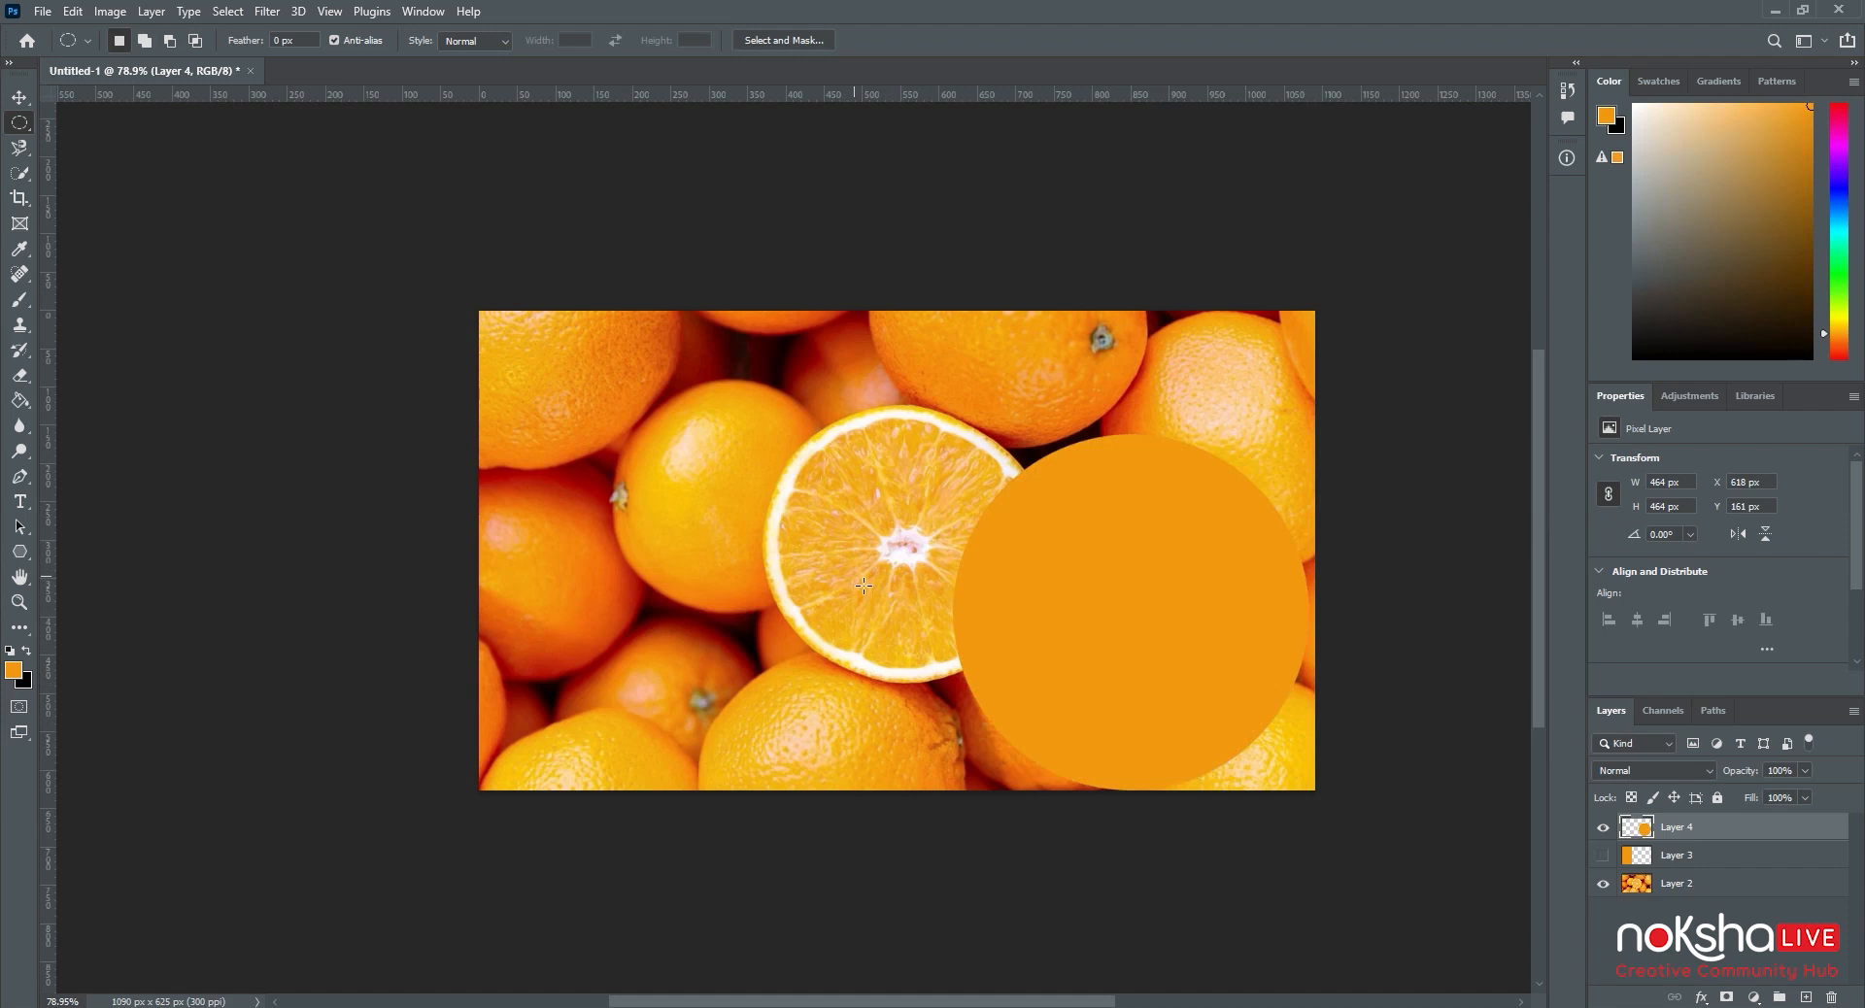
# Step: Move the orange circle partly off the canvas at its lower-right corner and scale it up to about 113%
pyautogui.click(20, 97)
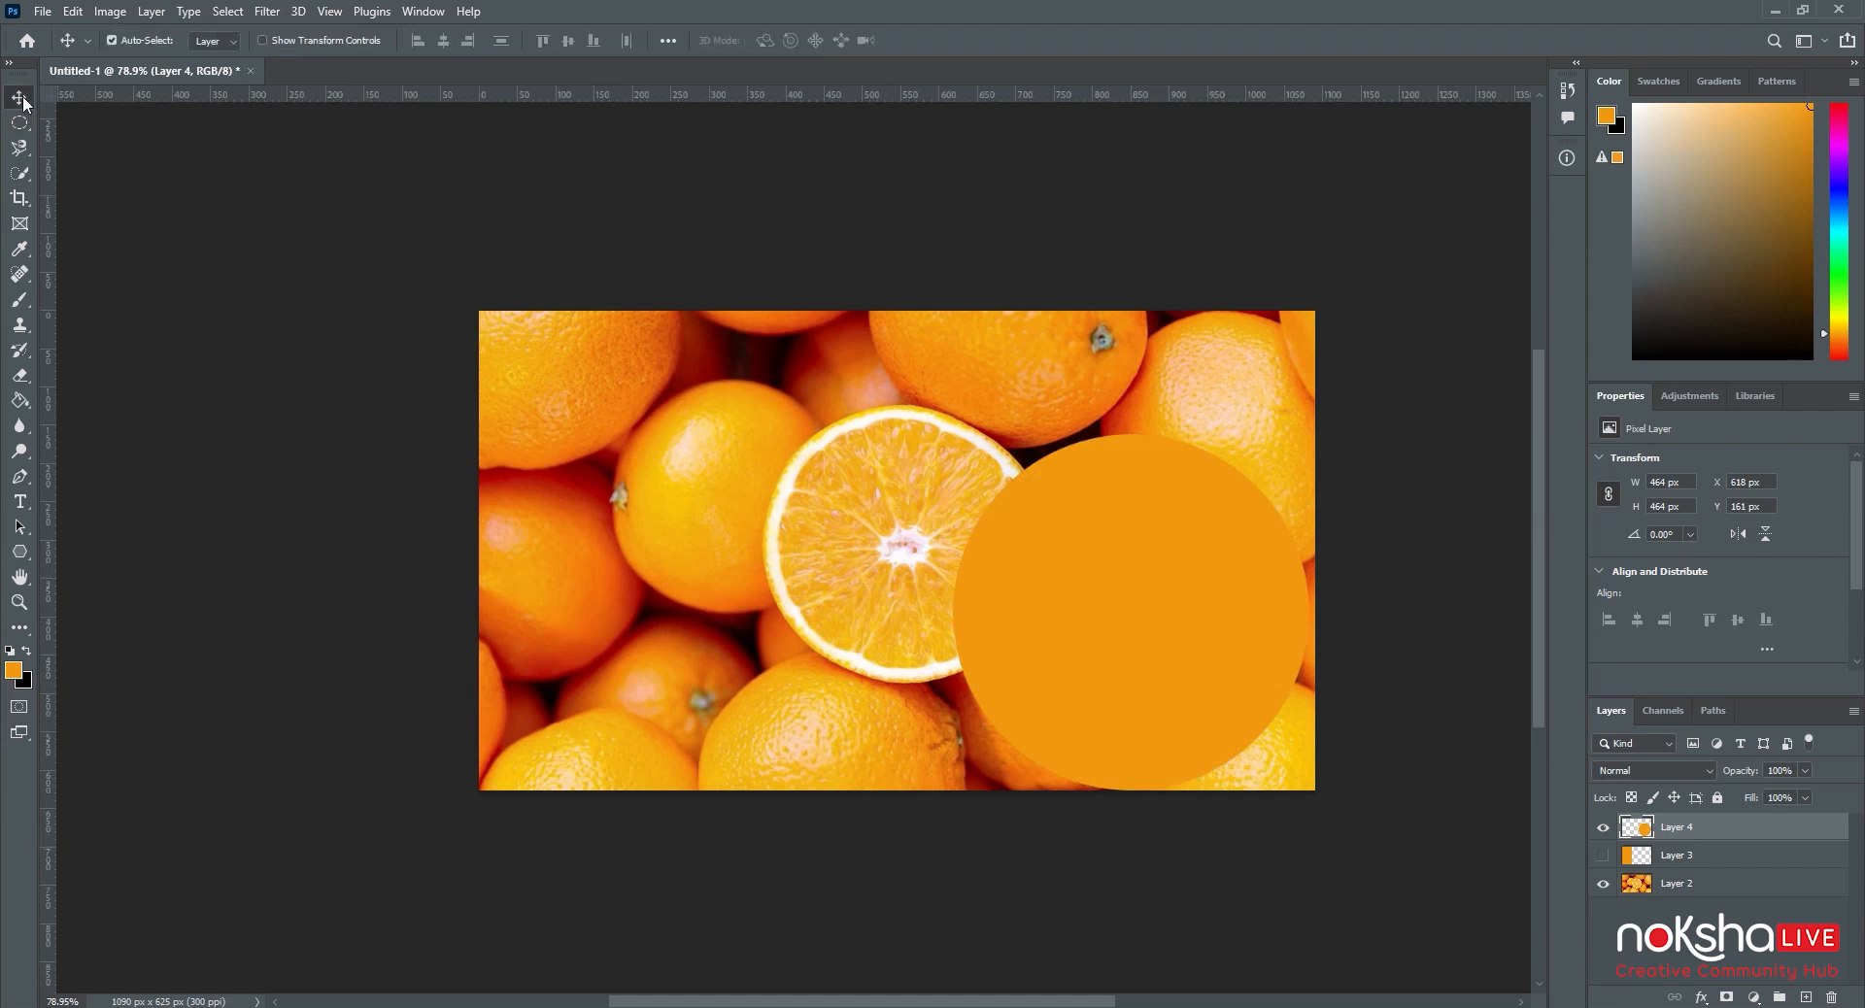
pyautogui.moveTo(1120, 616); pyautogui.dragTo(1199, 684)
pyautogui.press('ctrl')
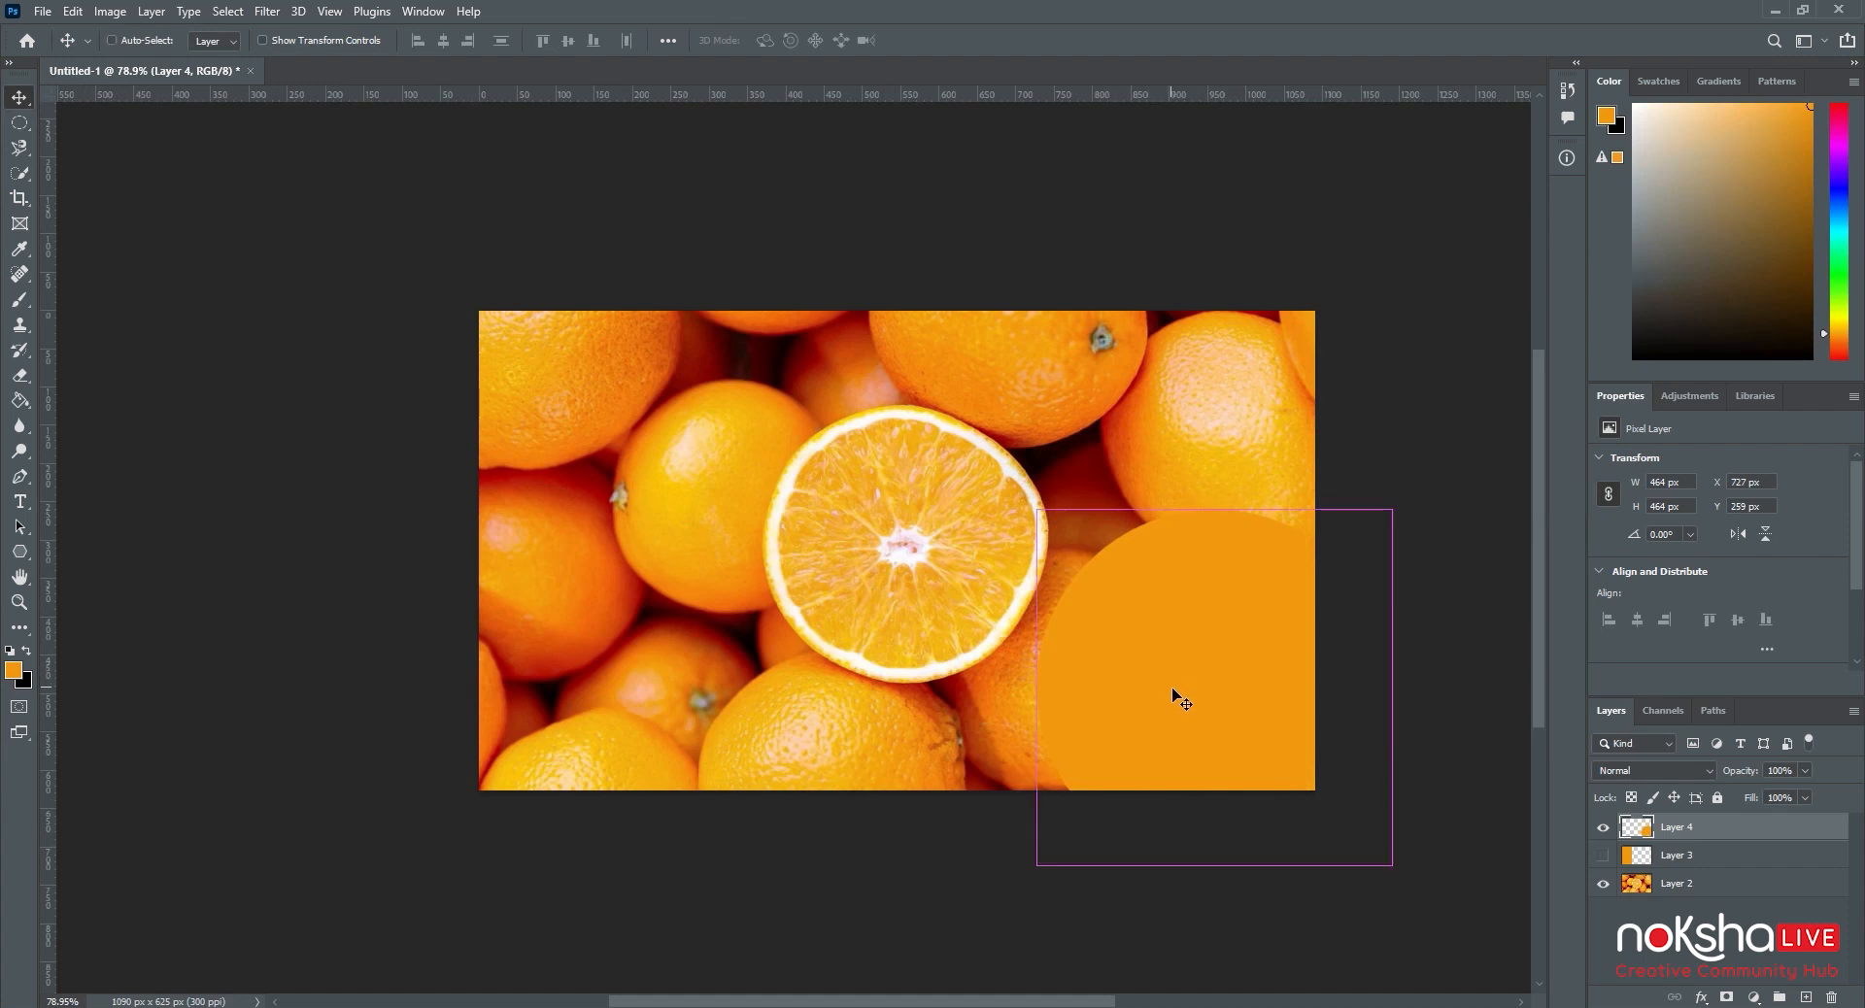
pyautogui.hotkey('ctrl', 't')
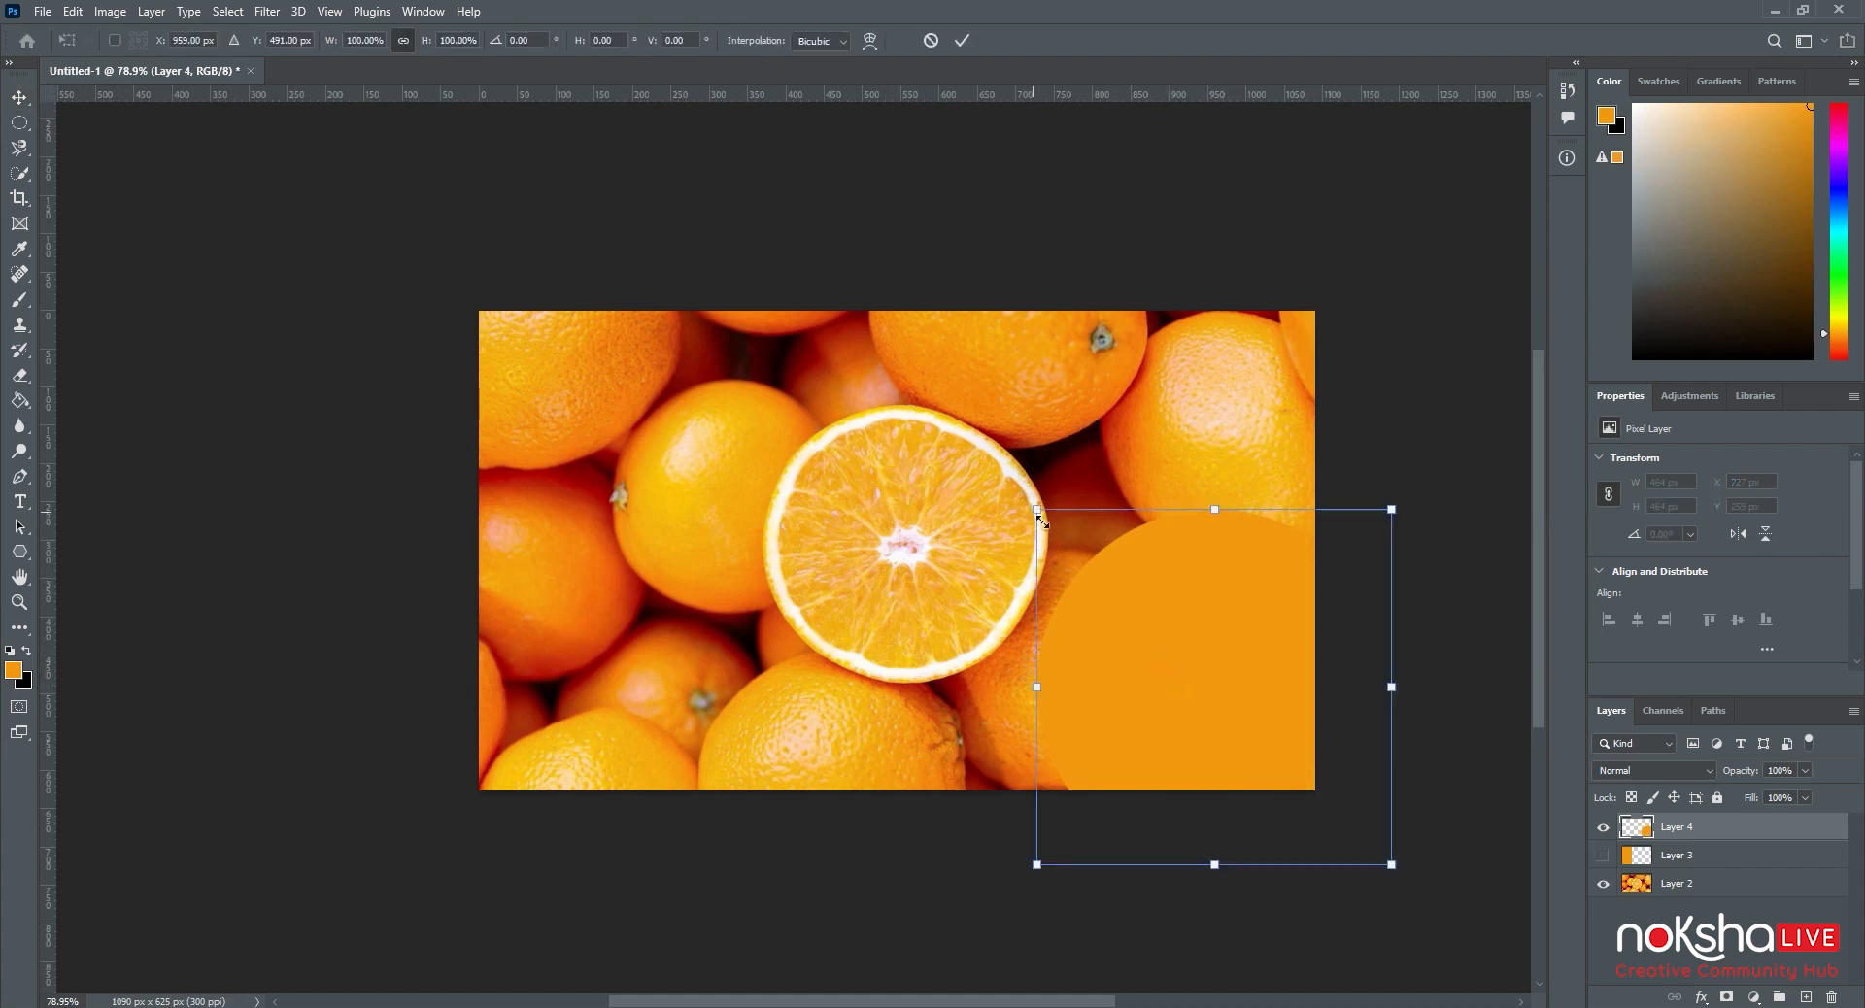
pyautogui.moveTo(1038, 510); pyautogui.dragTo(1018, 489)
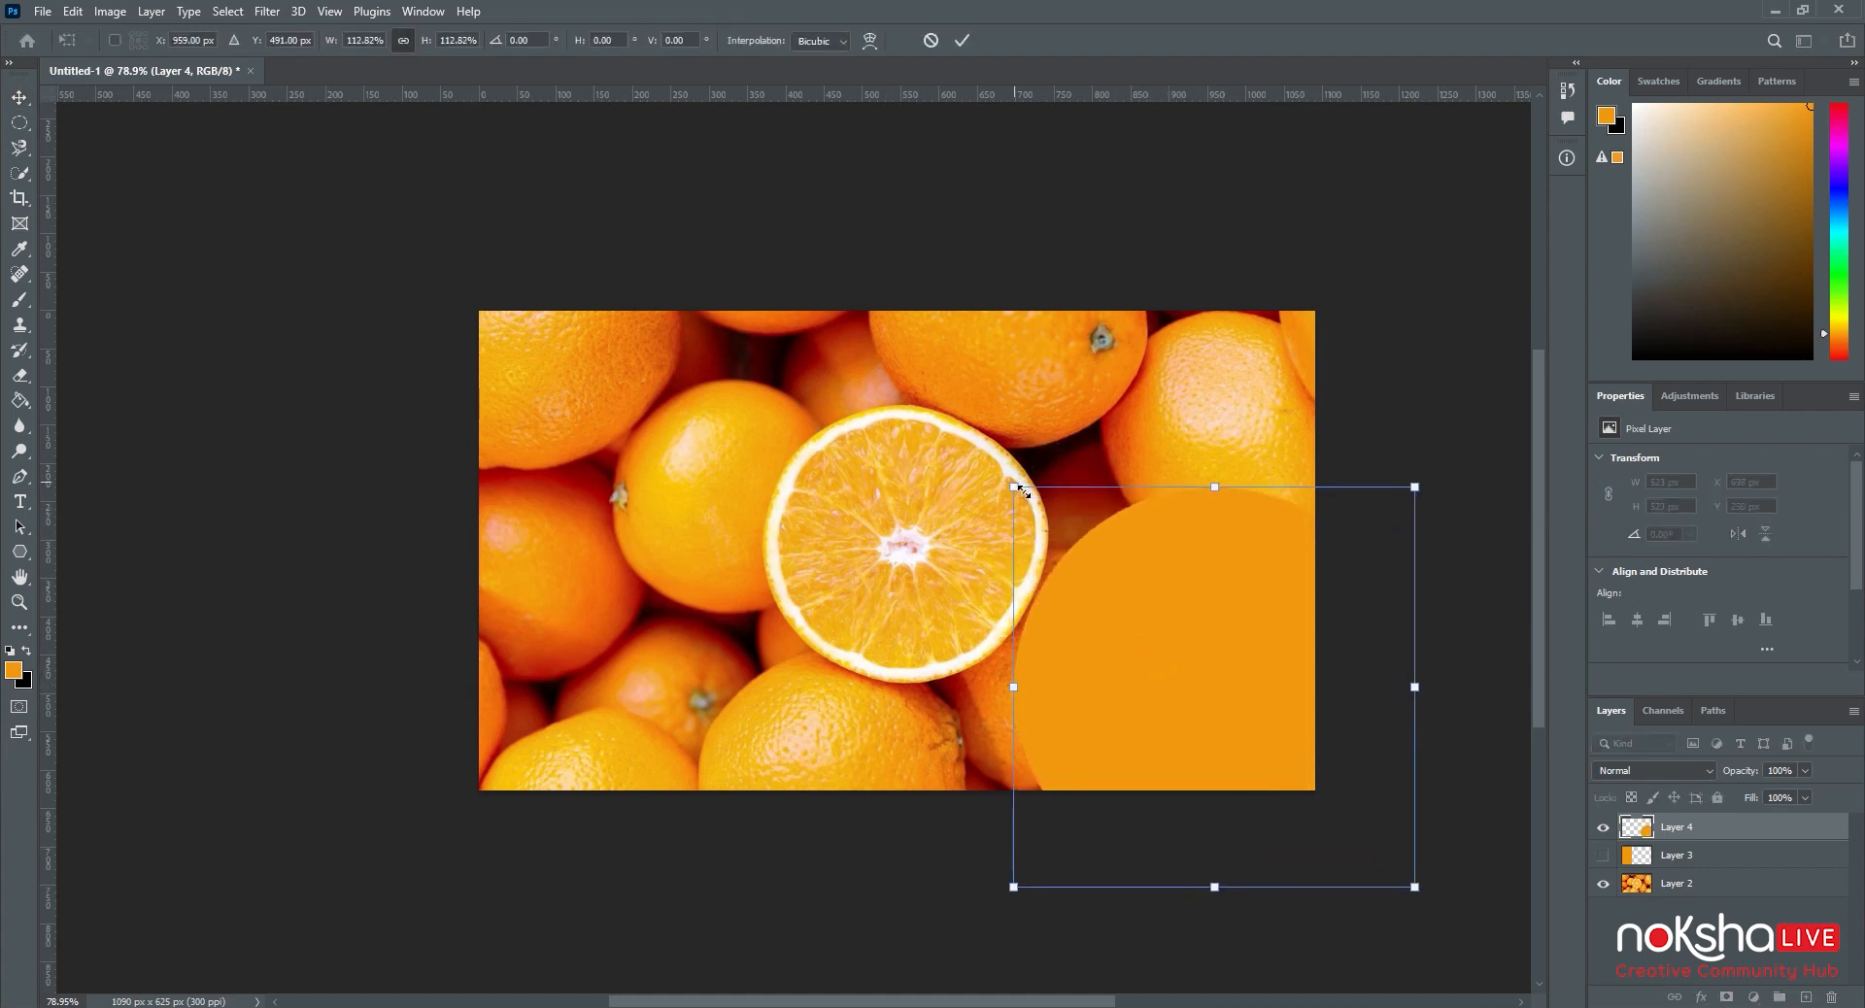
pyautogui.press('Return')
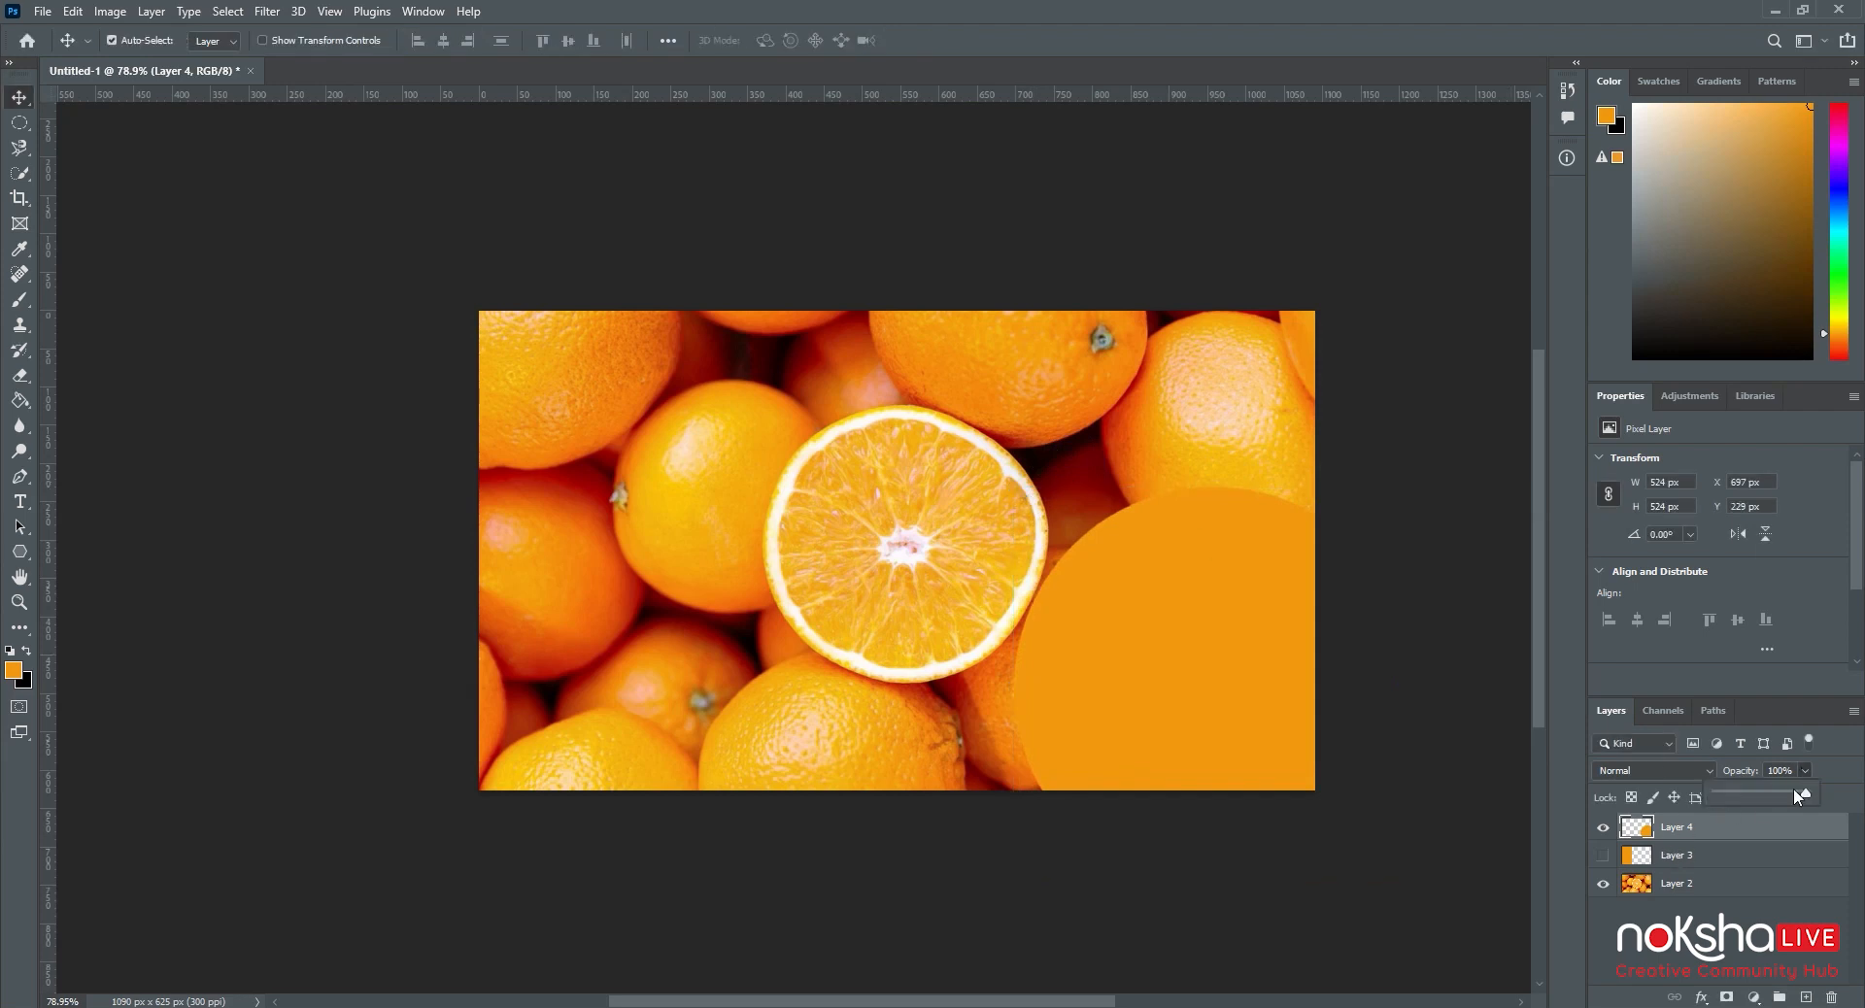
# Step: Reduce the orange circle layer's opacity to 85%
pyautogui.moveTo(1793, 795); pyautogui.dragTo(1785, 797)
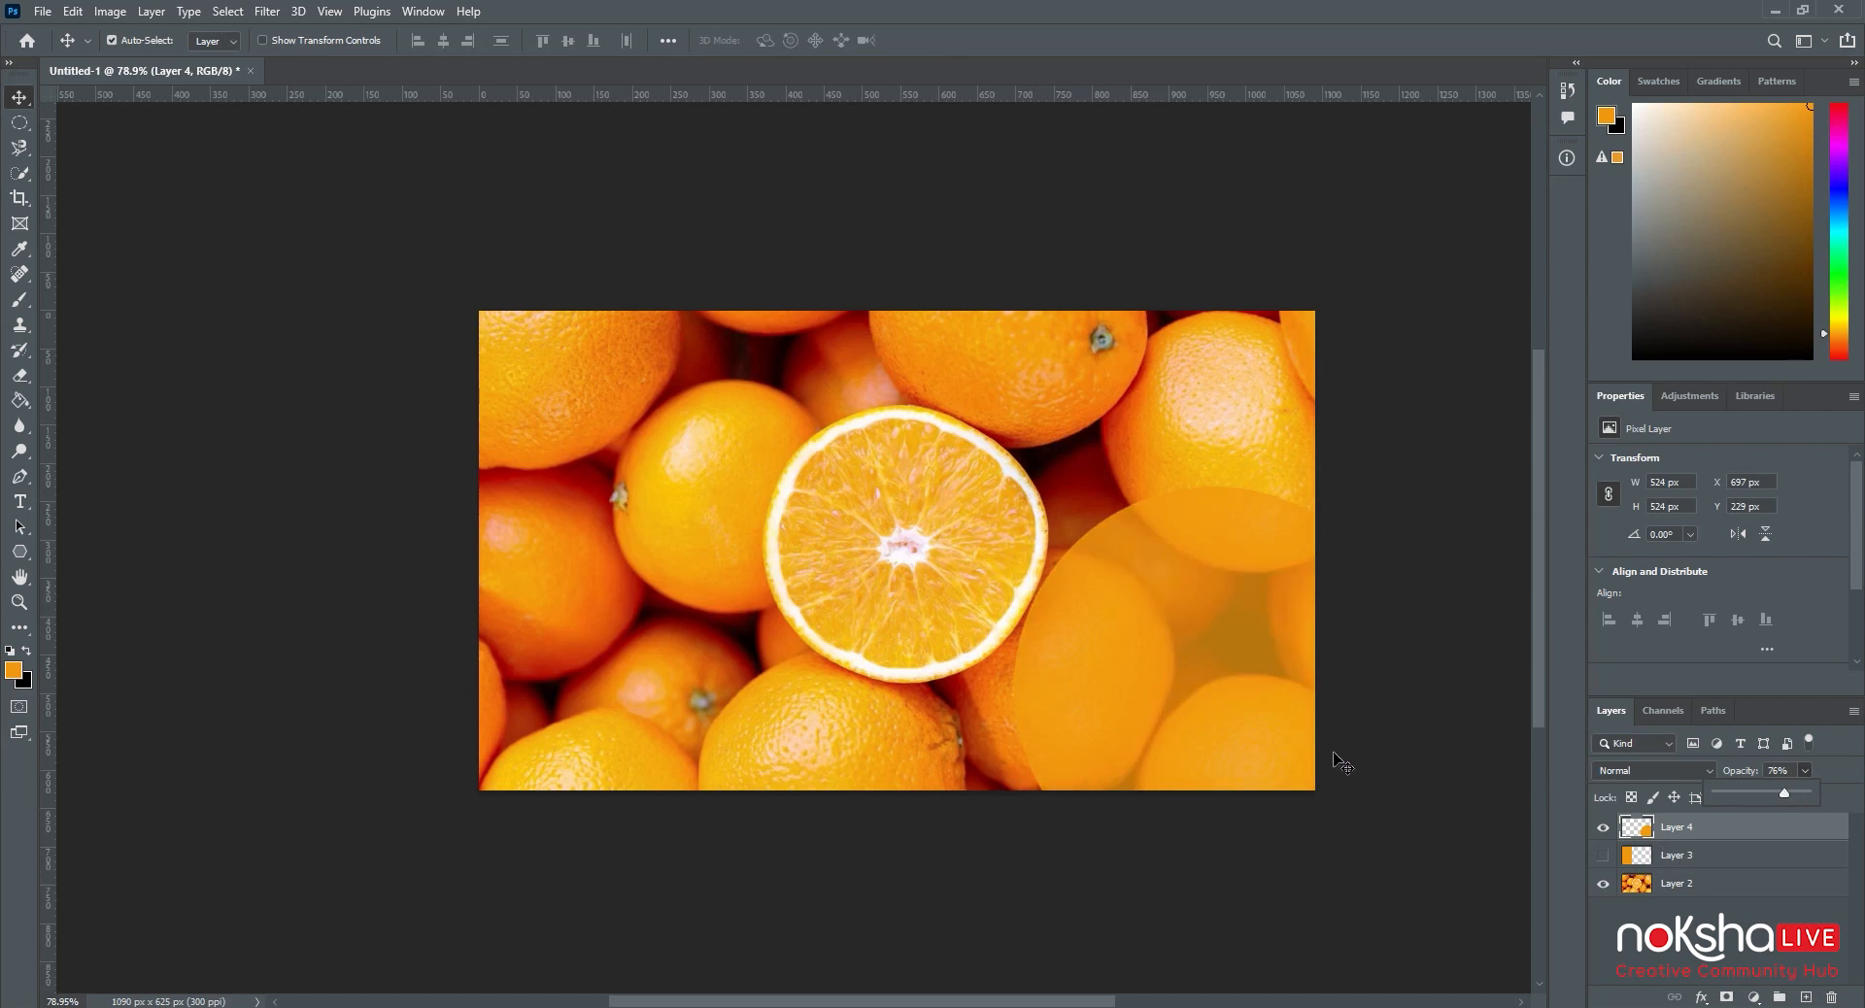
pyautogui.click(1436, 791)
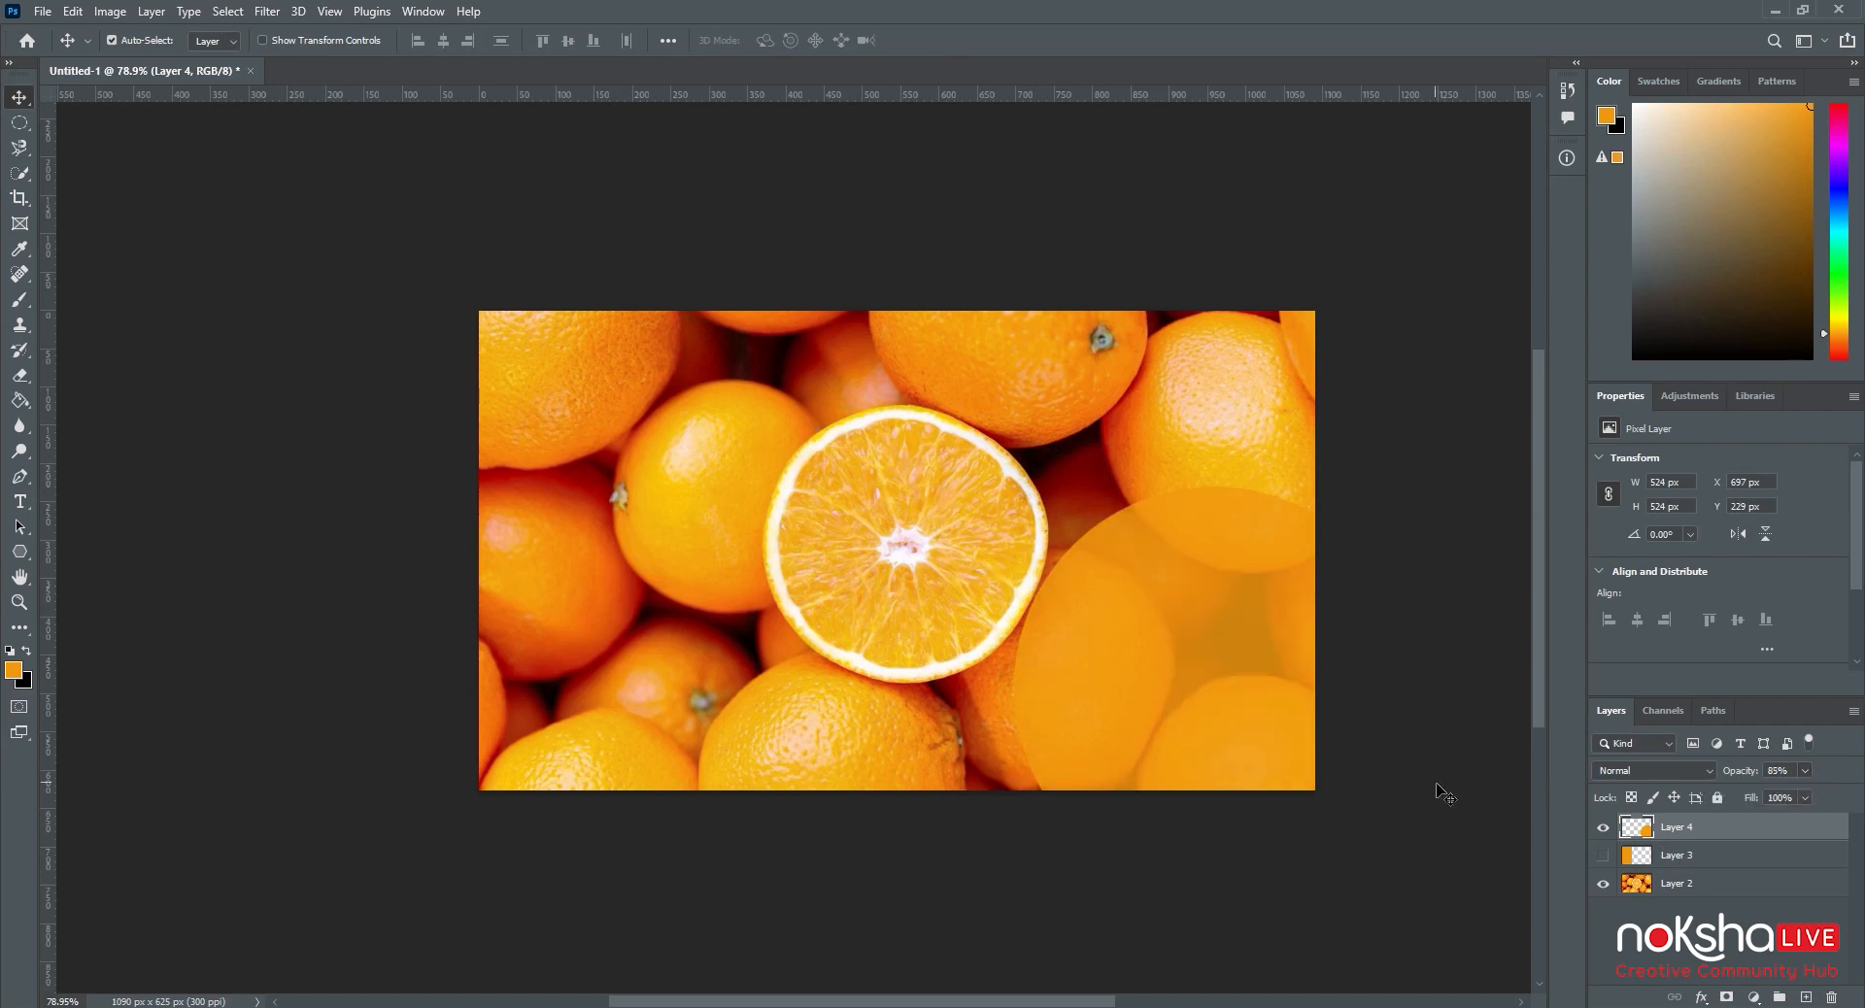
pyautogui.scroll(2, 1165, 741)
pyautogui.scroll(1, 1166, 741)
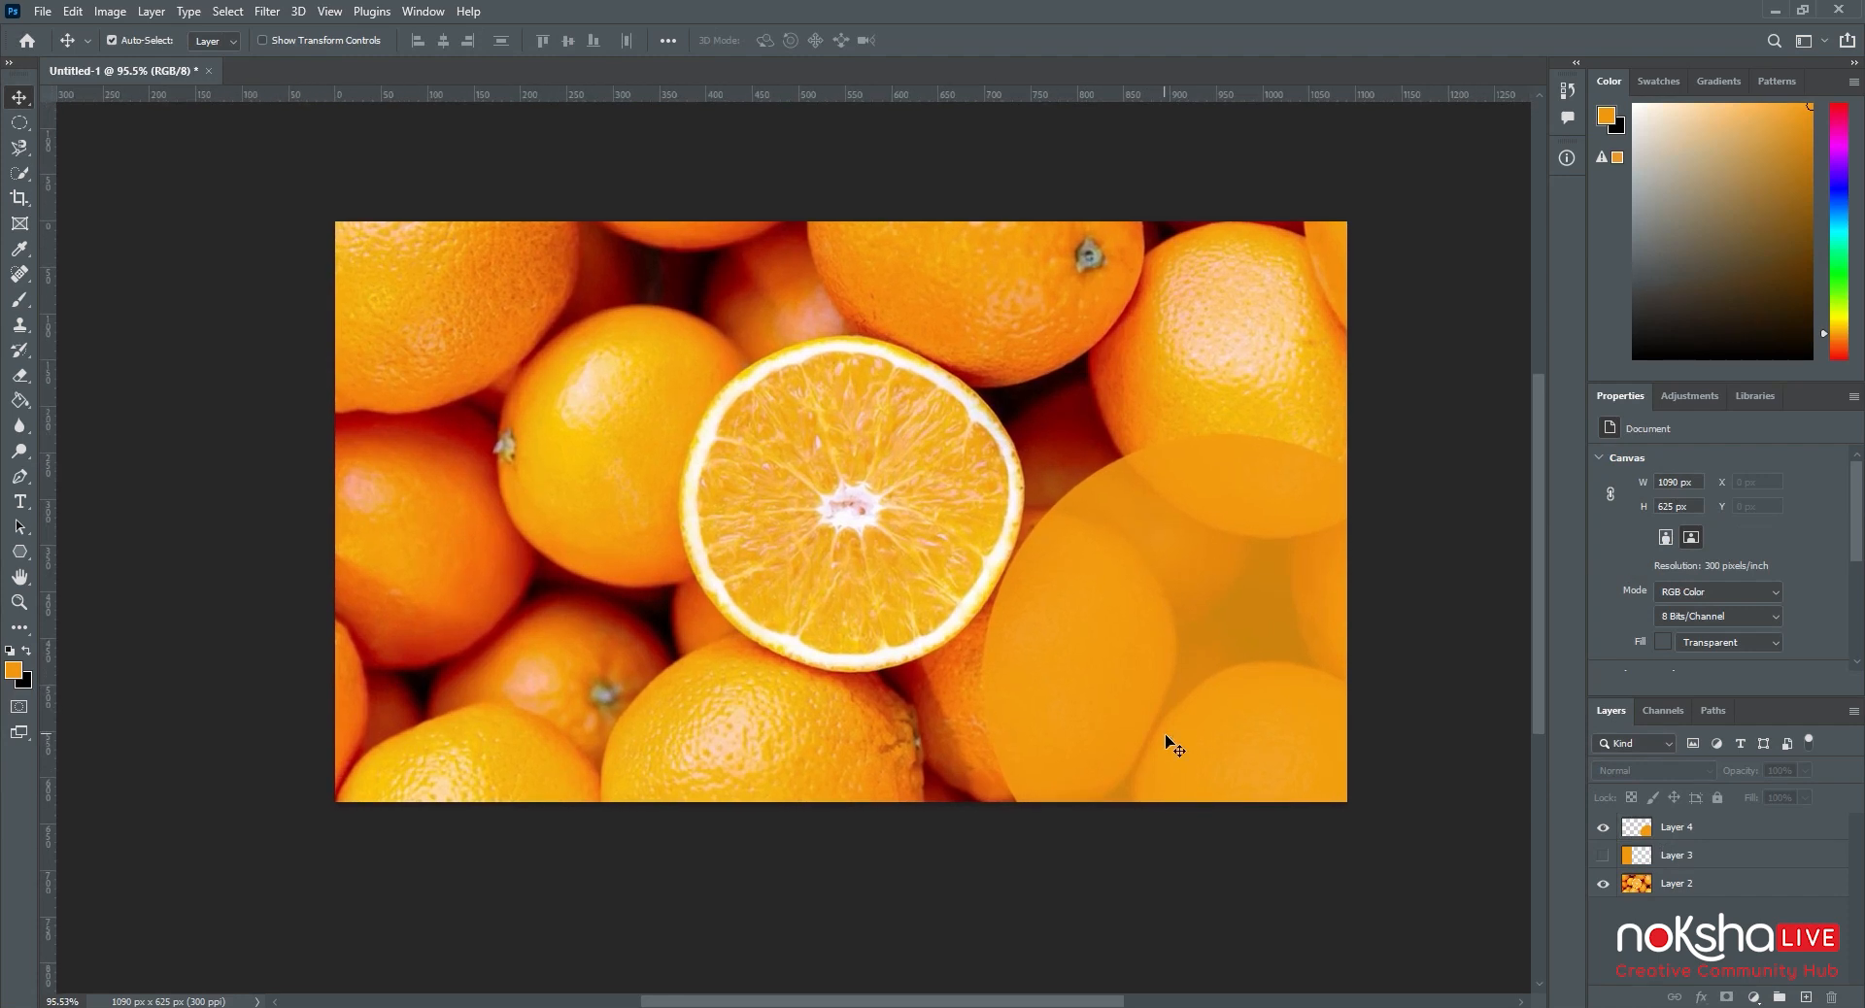
pyautogui.scroll(1, 1166, 741)
pyautogui.moveTo(895, 492); pyautogui.dragTo(882, 553)
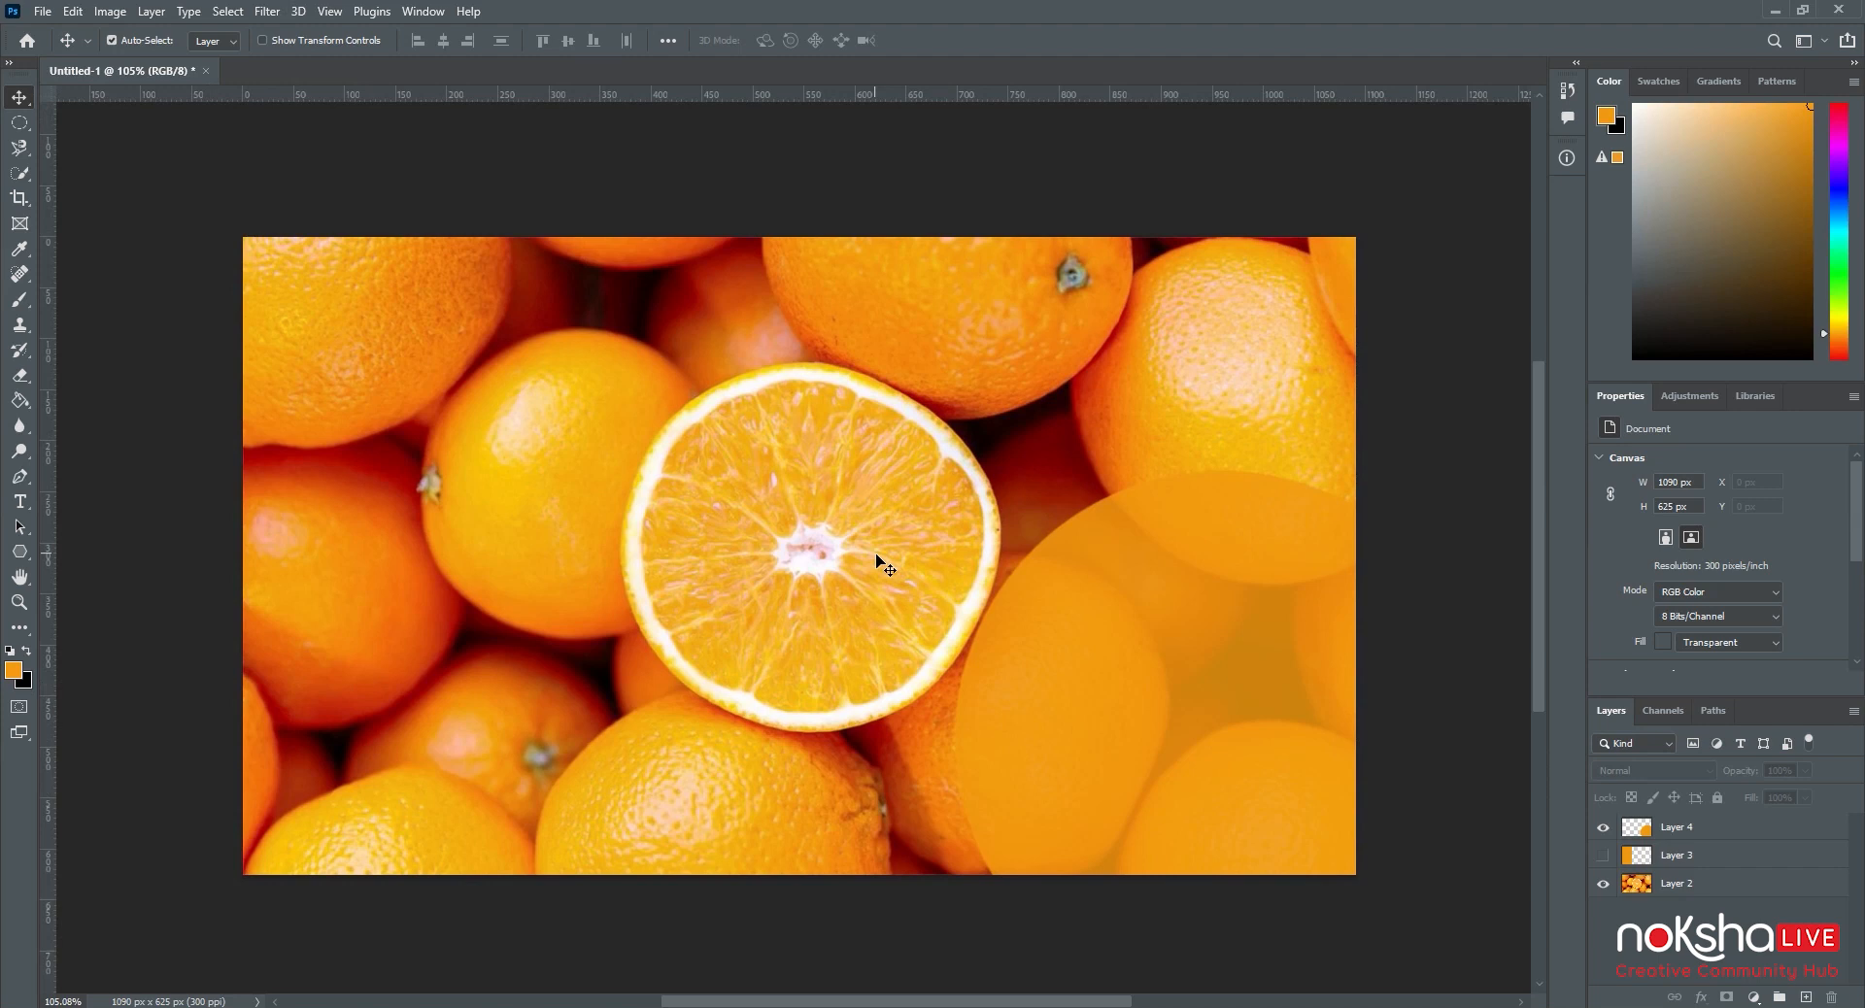
# Step: Hide the orange circle layer and fit a circular selection about 364 px wide around the central orange slice
pyautogui.click(1603, 827)
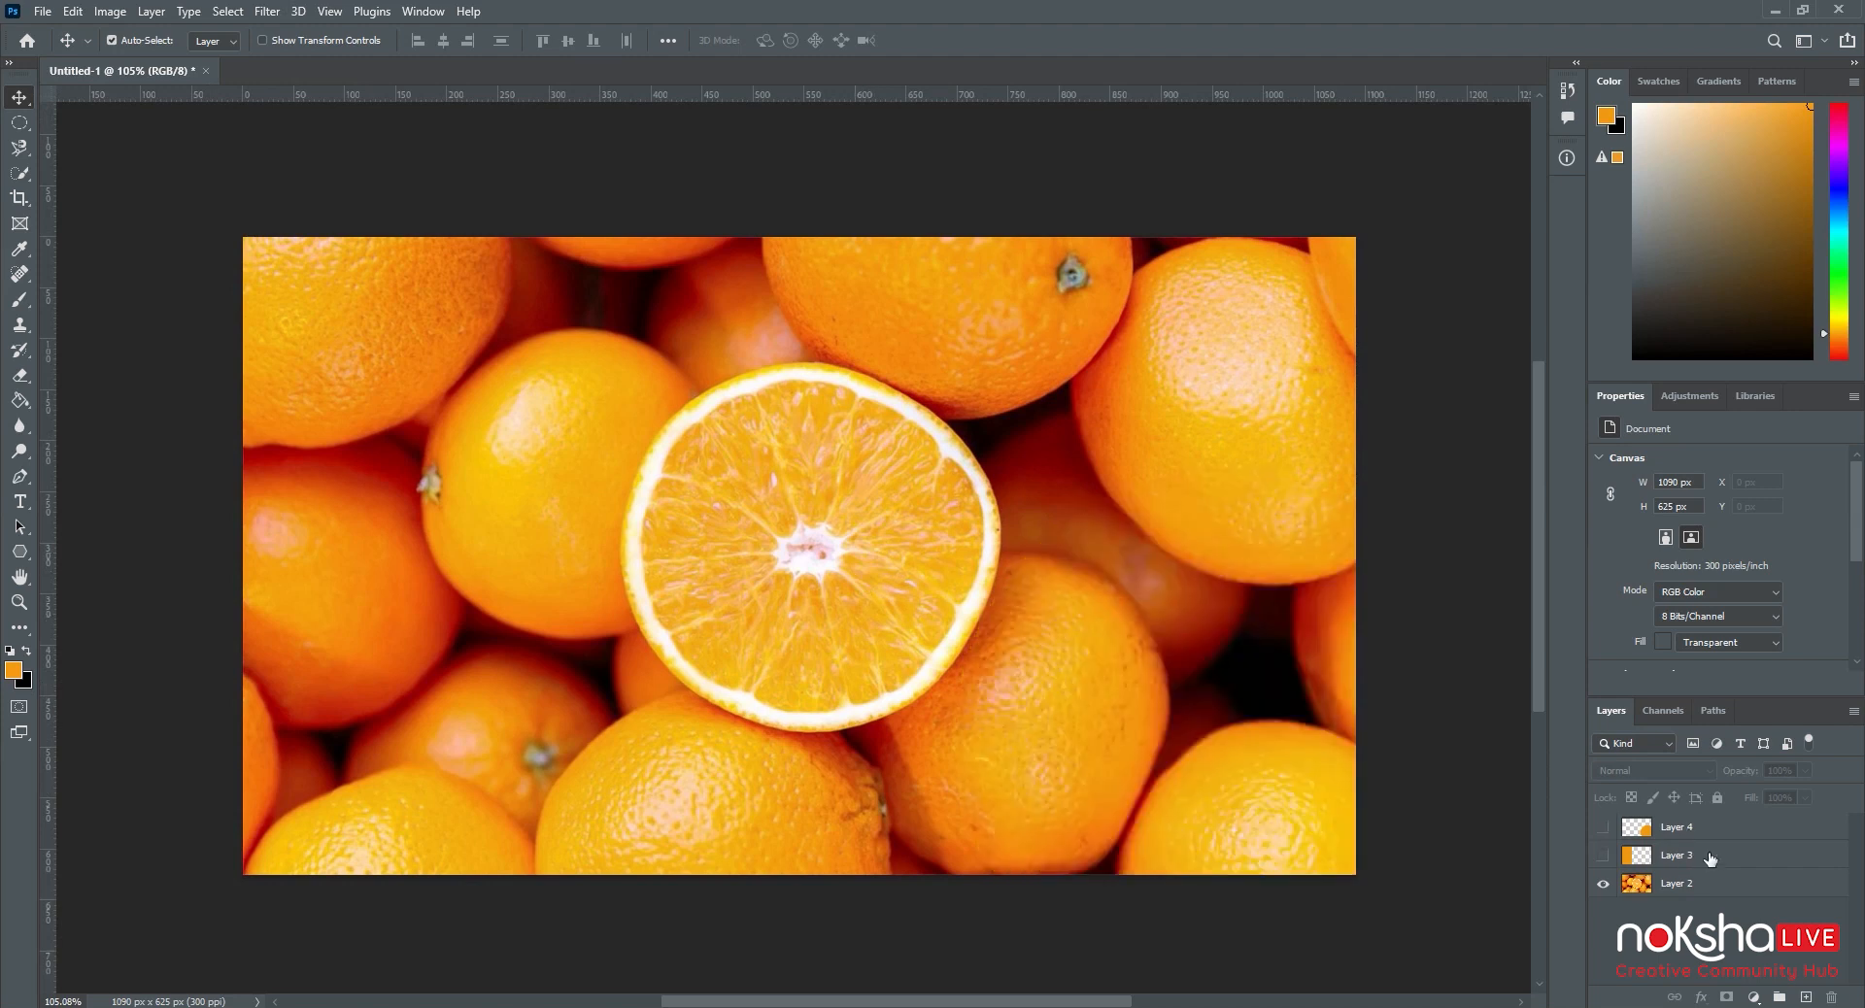
pyautogui.click(28, 127)
pyautogui.click(117, 142)
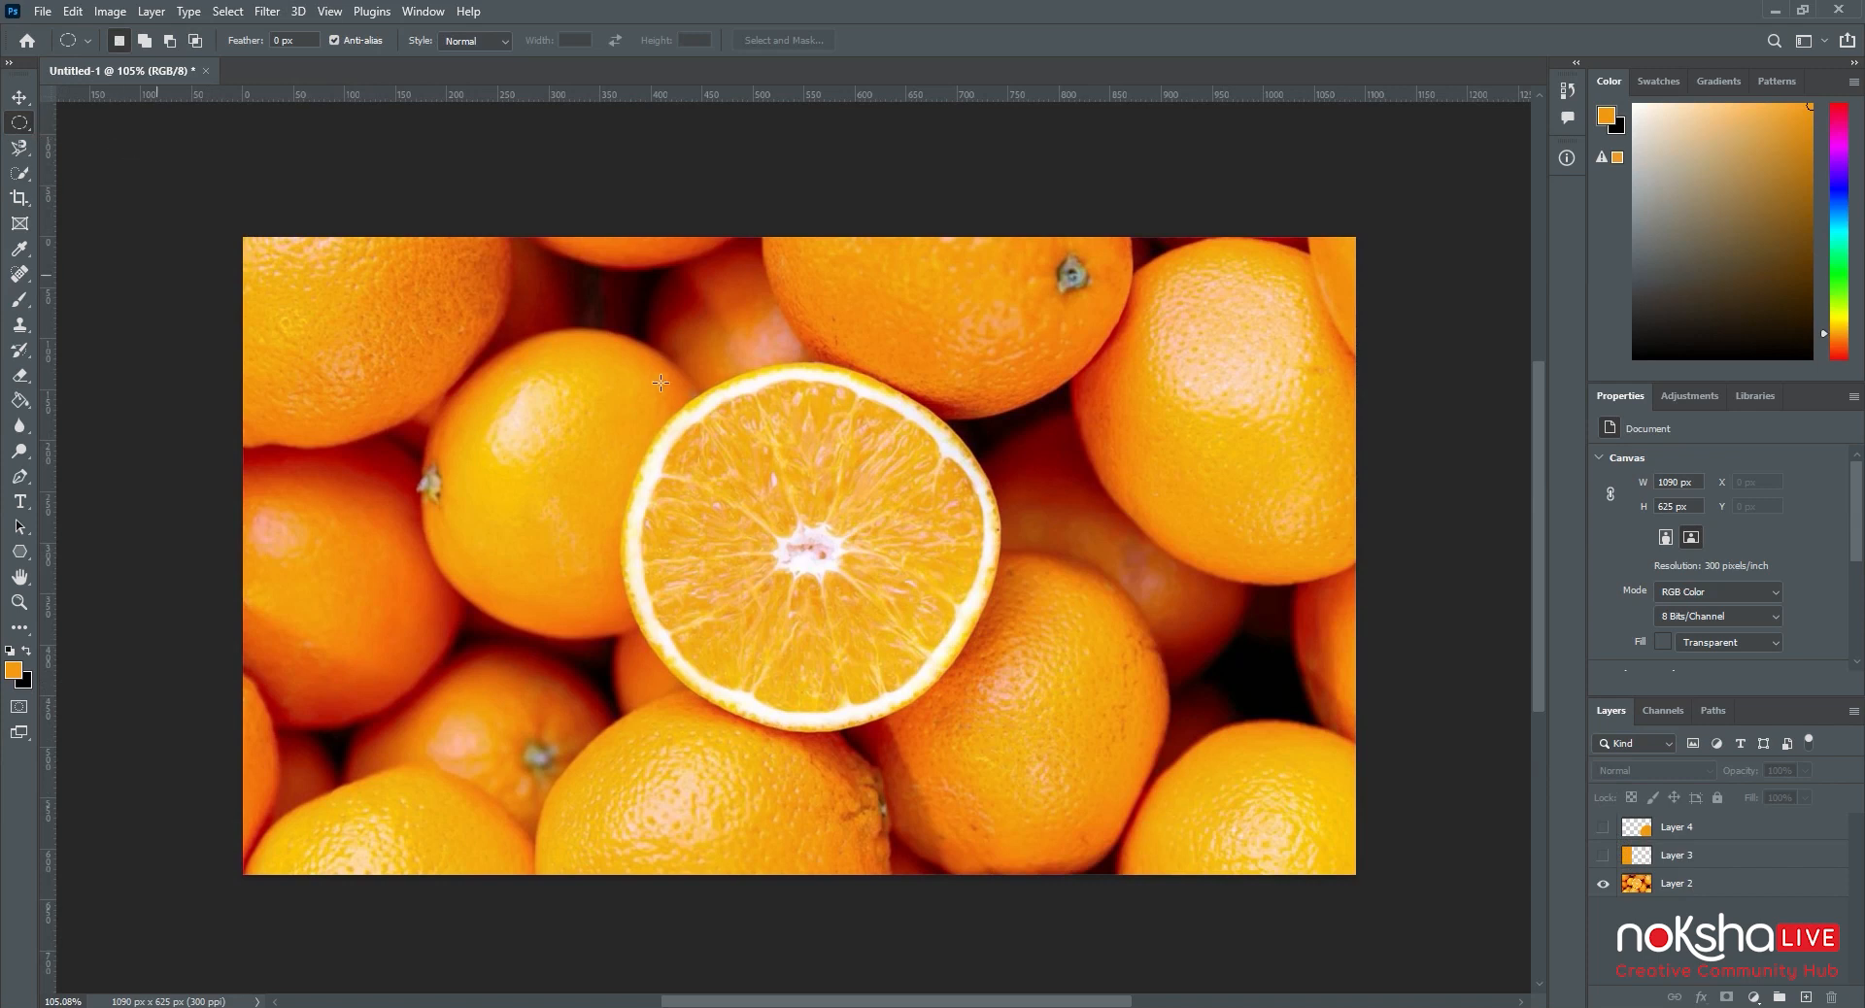
pyautogui.moveTo(819, 550); pyautogui.dragTo(1136, 734)
pyautogui.press('Down')
pyautogui.press('Down')
pyautogui.press('Down')
pyautogui.press('Down')
pyautogui.press('Down')
pyautogui.press('Down')
pyautogui.press('Down')
pyautogui.press('Down')
# Step: Copy the selected slice from Layer 2 onto its own layer and move the copy diagonally toward the photo's lower-right area
pyautogui.rightClick(802, 521)
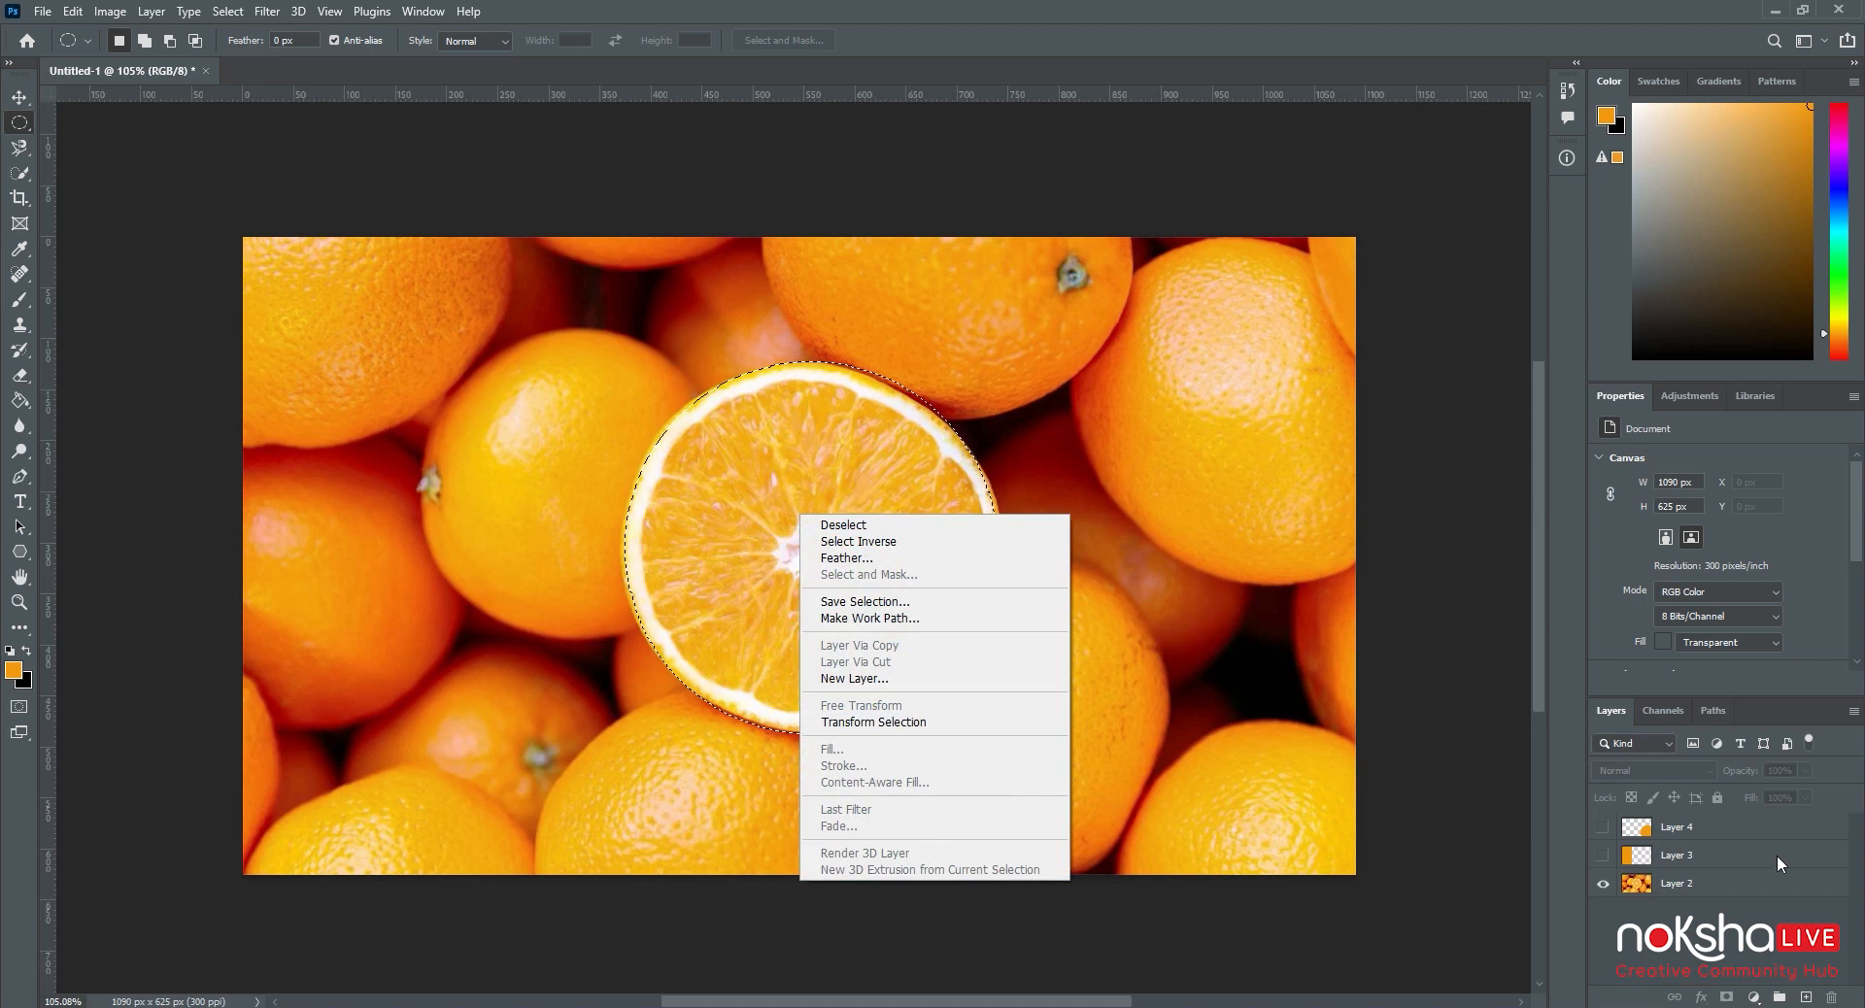
pyautogui.click(1698, 888)
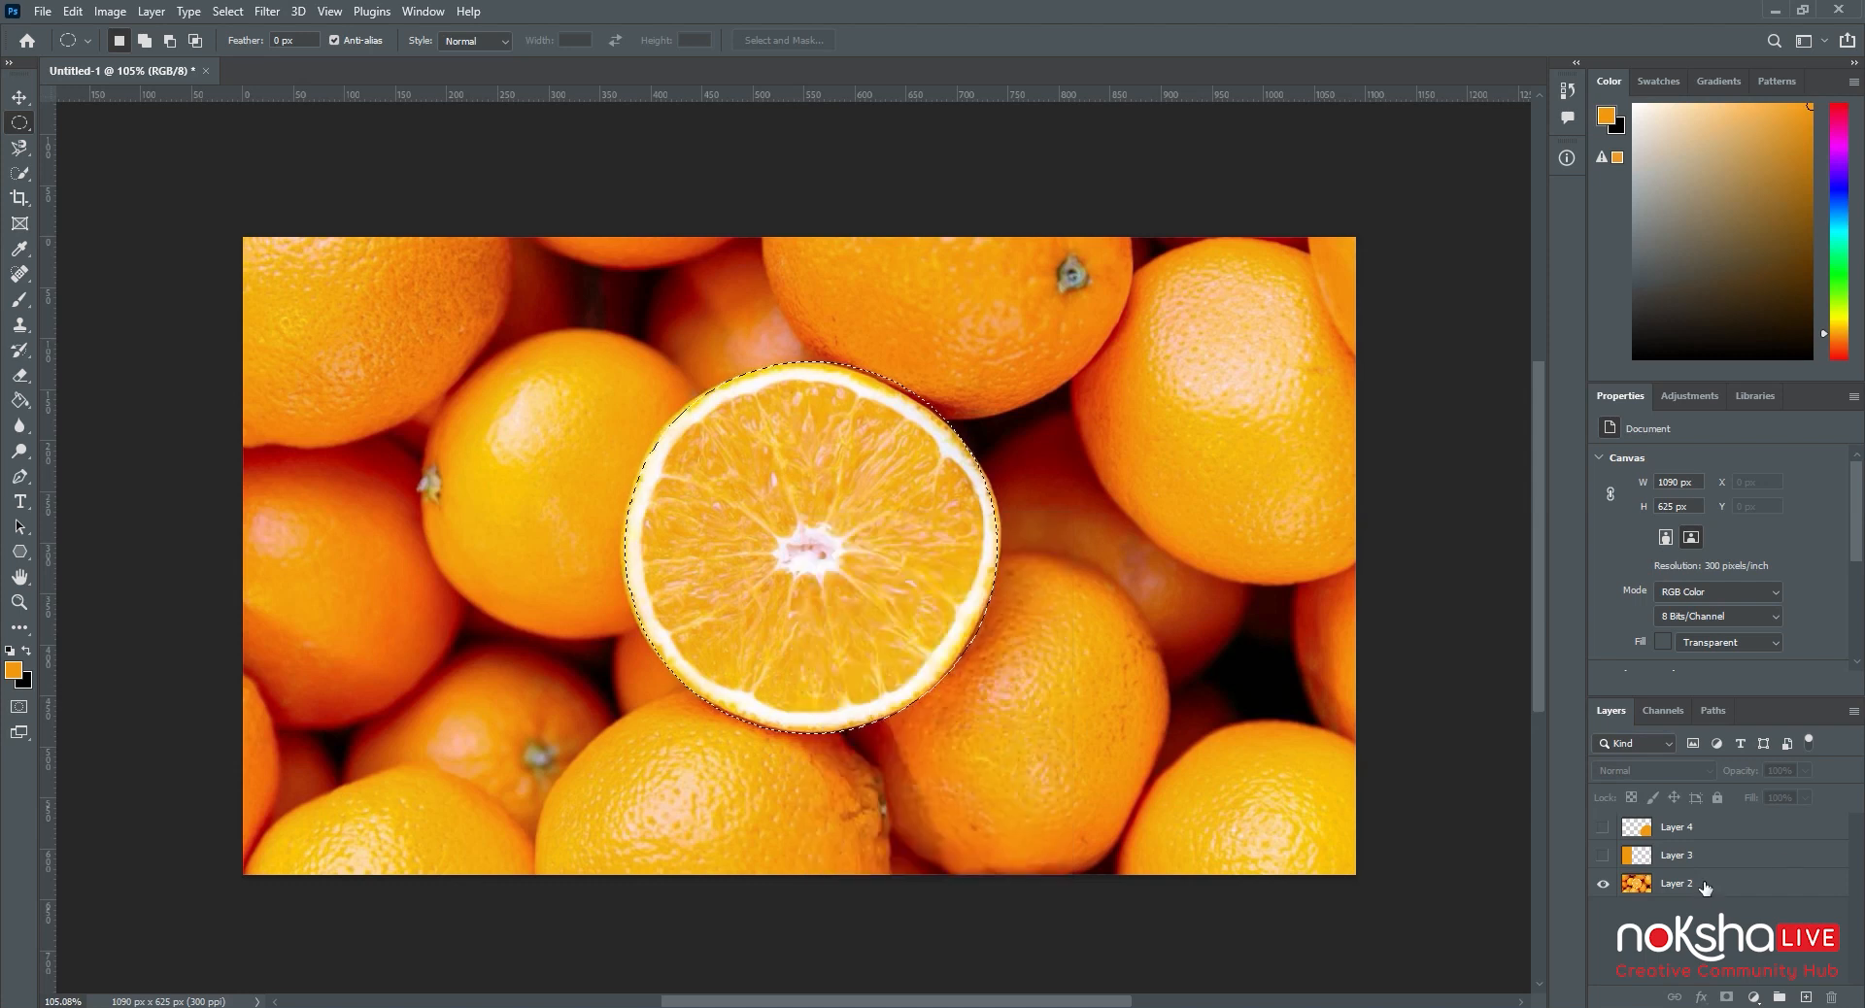
pyautogui.click(1702, 884)
pyautogui.rightClick(799, 499)
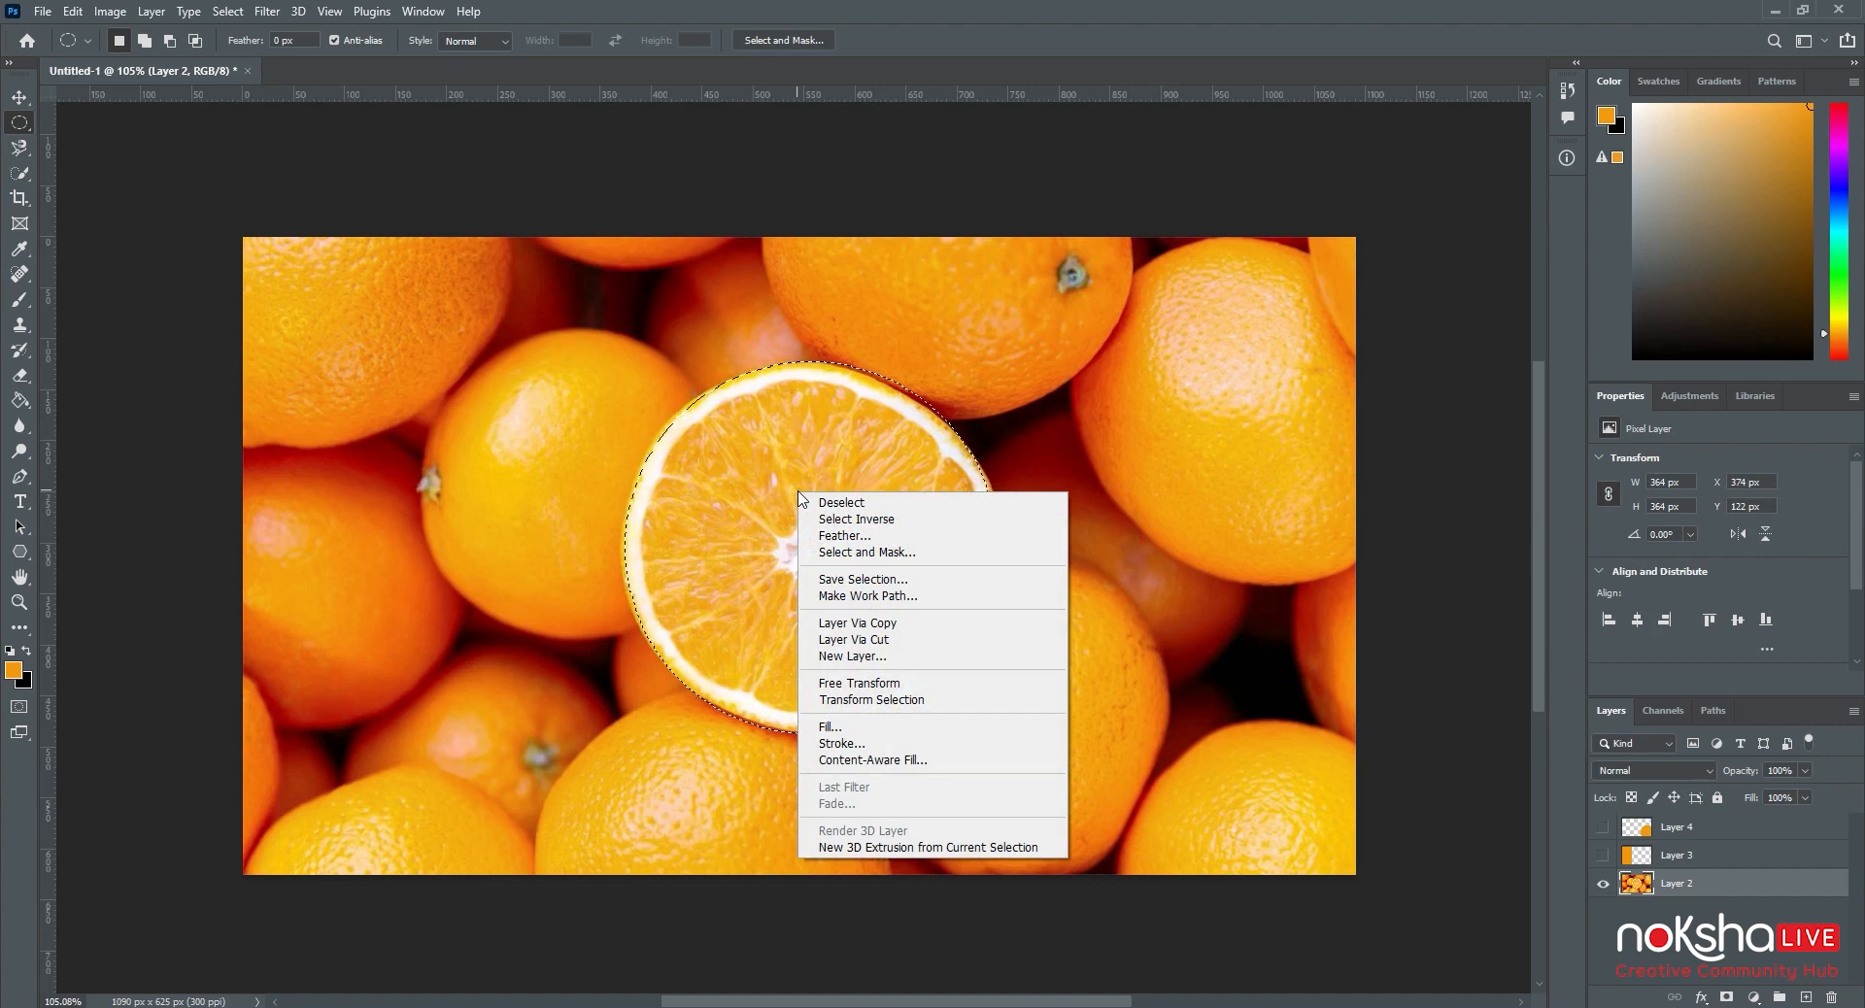
pyautogui.click(904, 626)
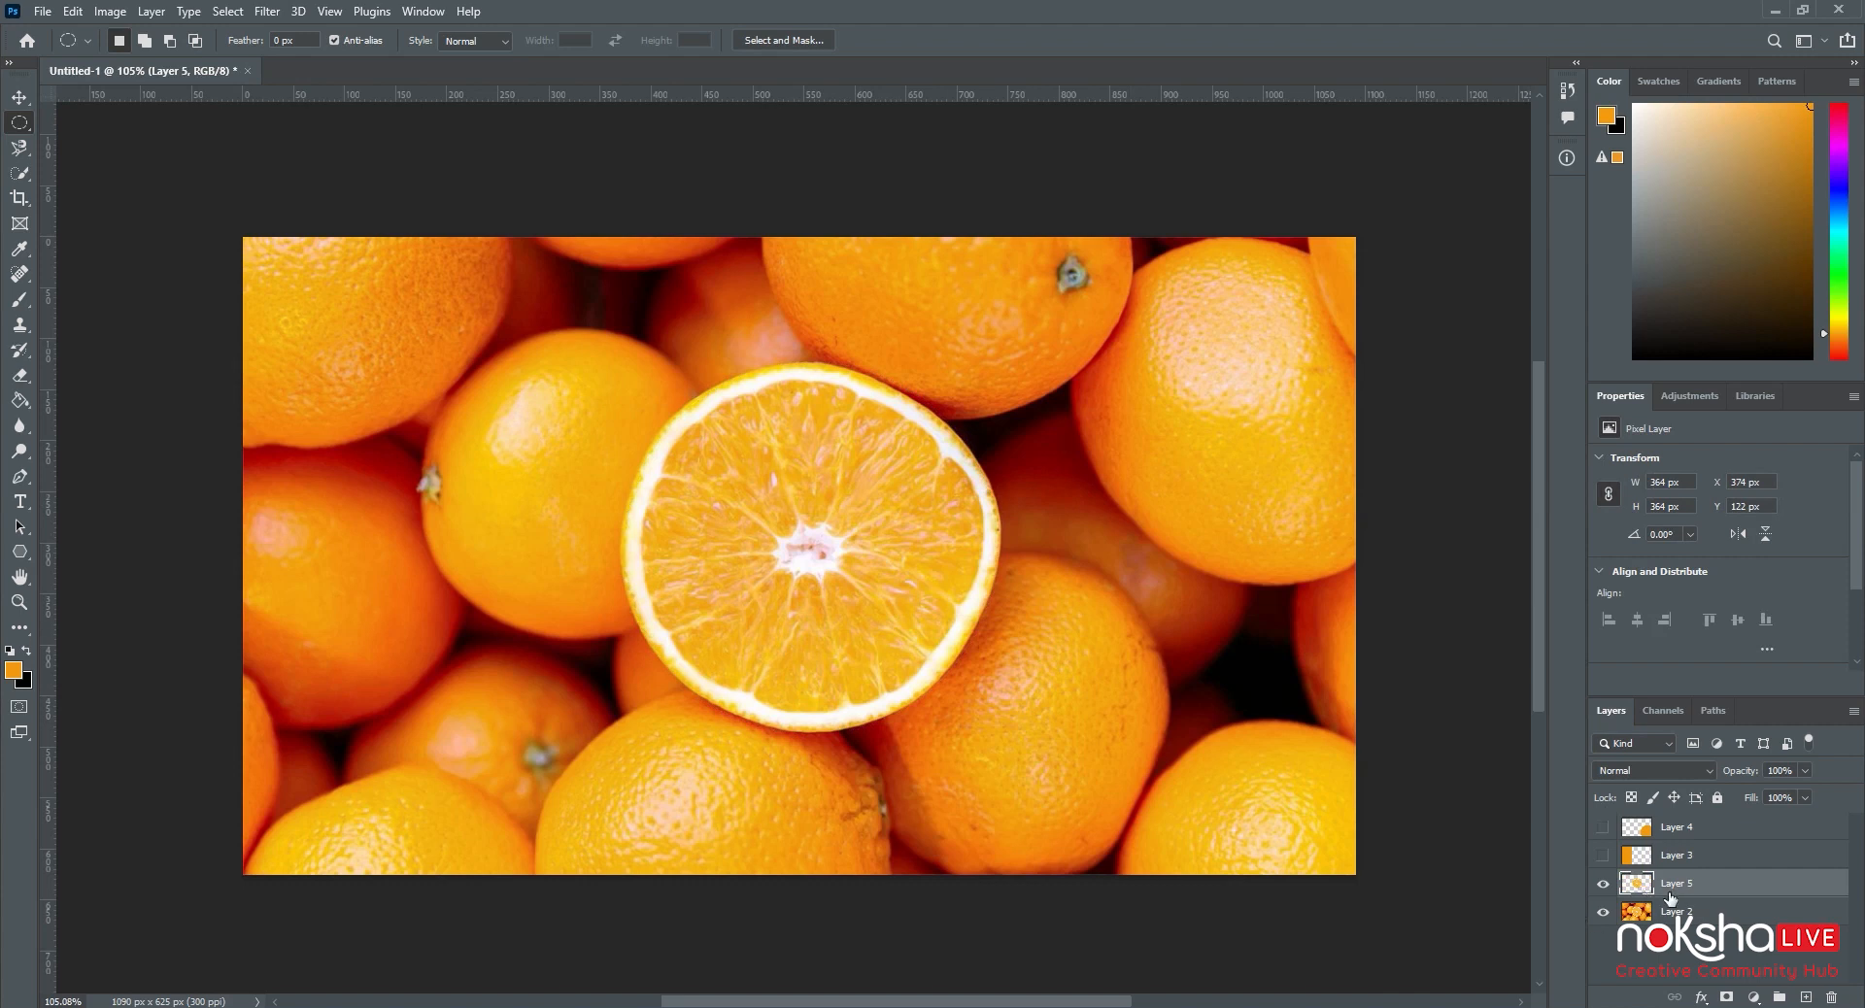
pyautogui.click(19, 97)
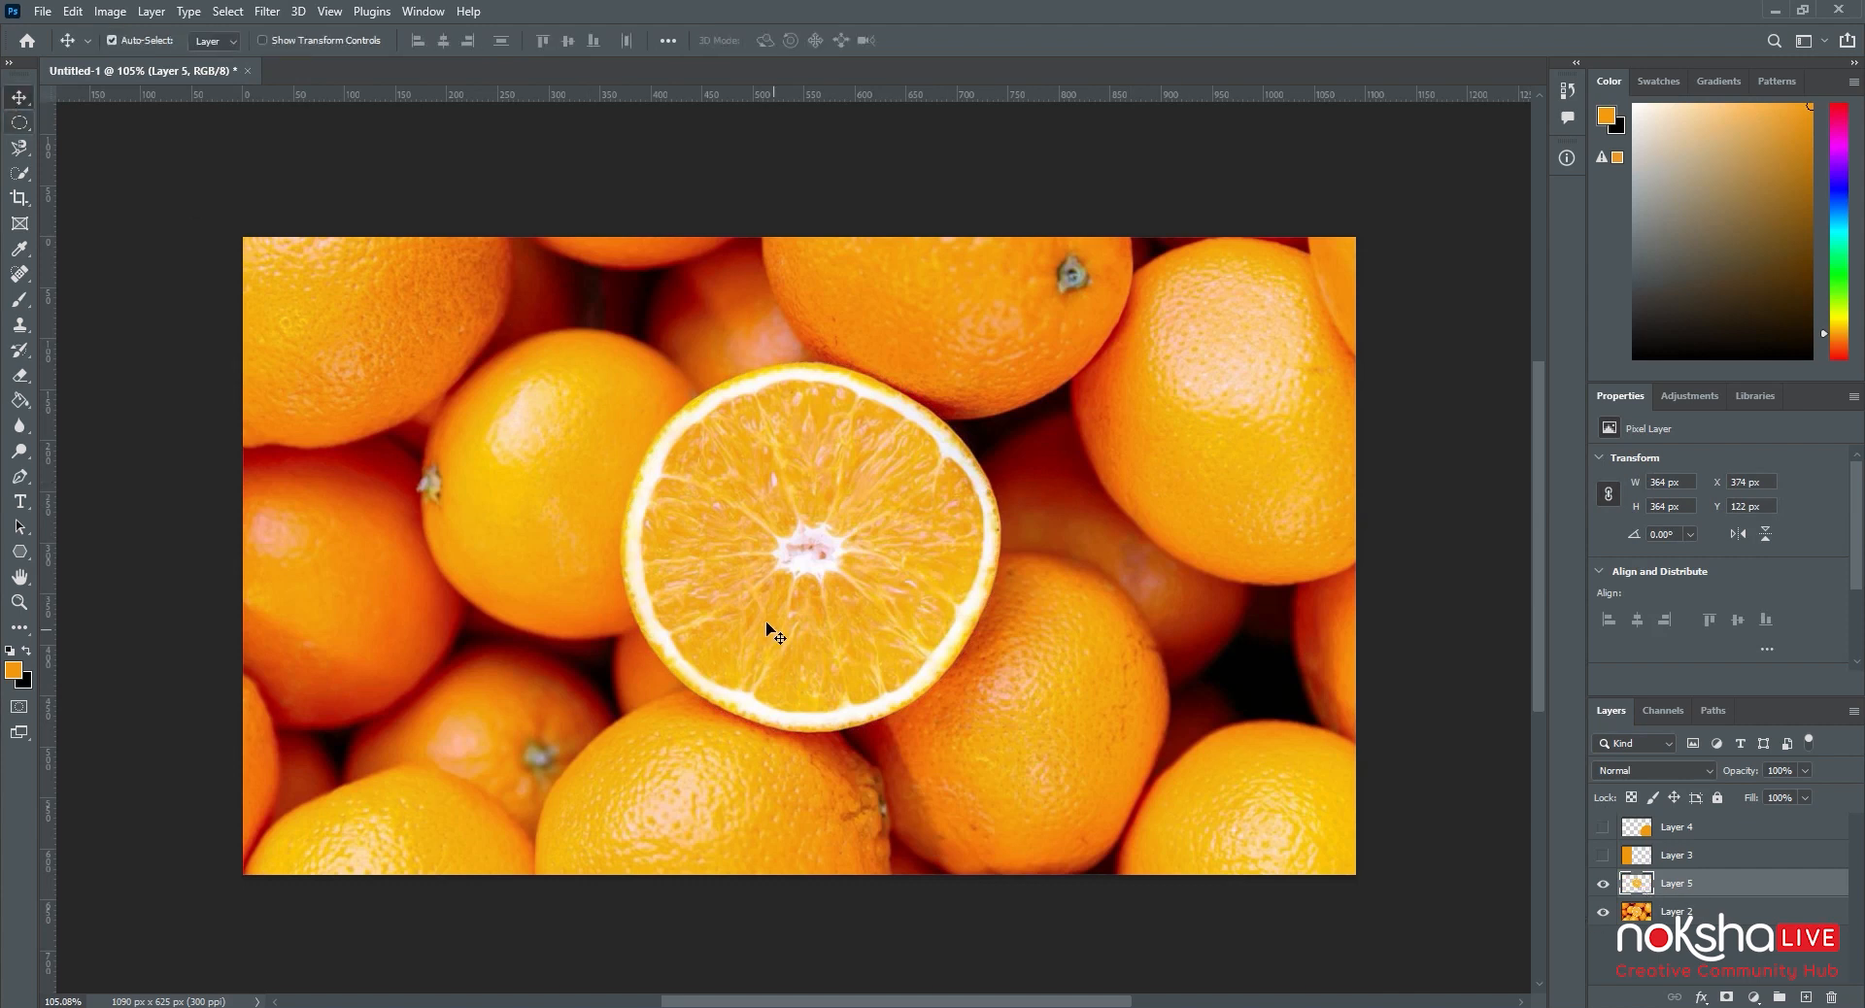
pyautogui.moveTo(818, 601); pyautogui.dragTo(1174, 814)
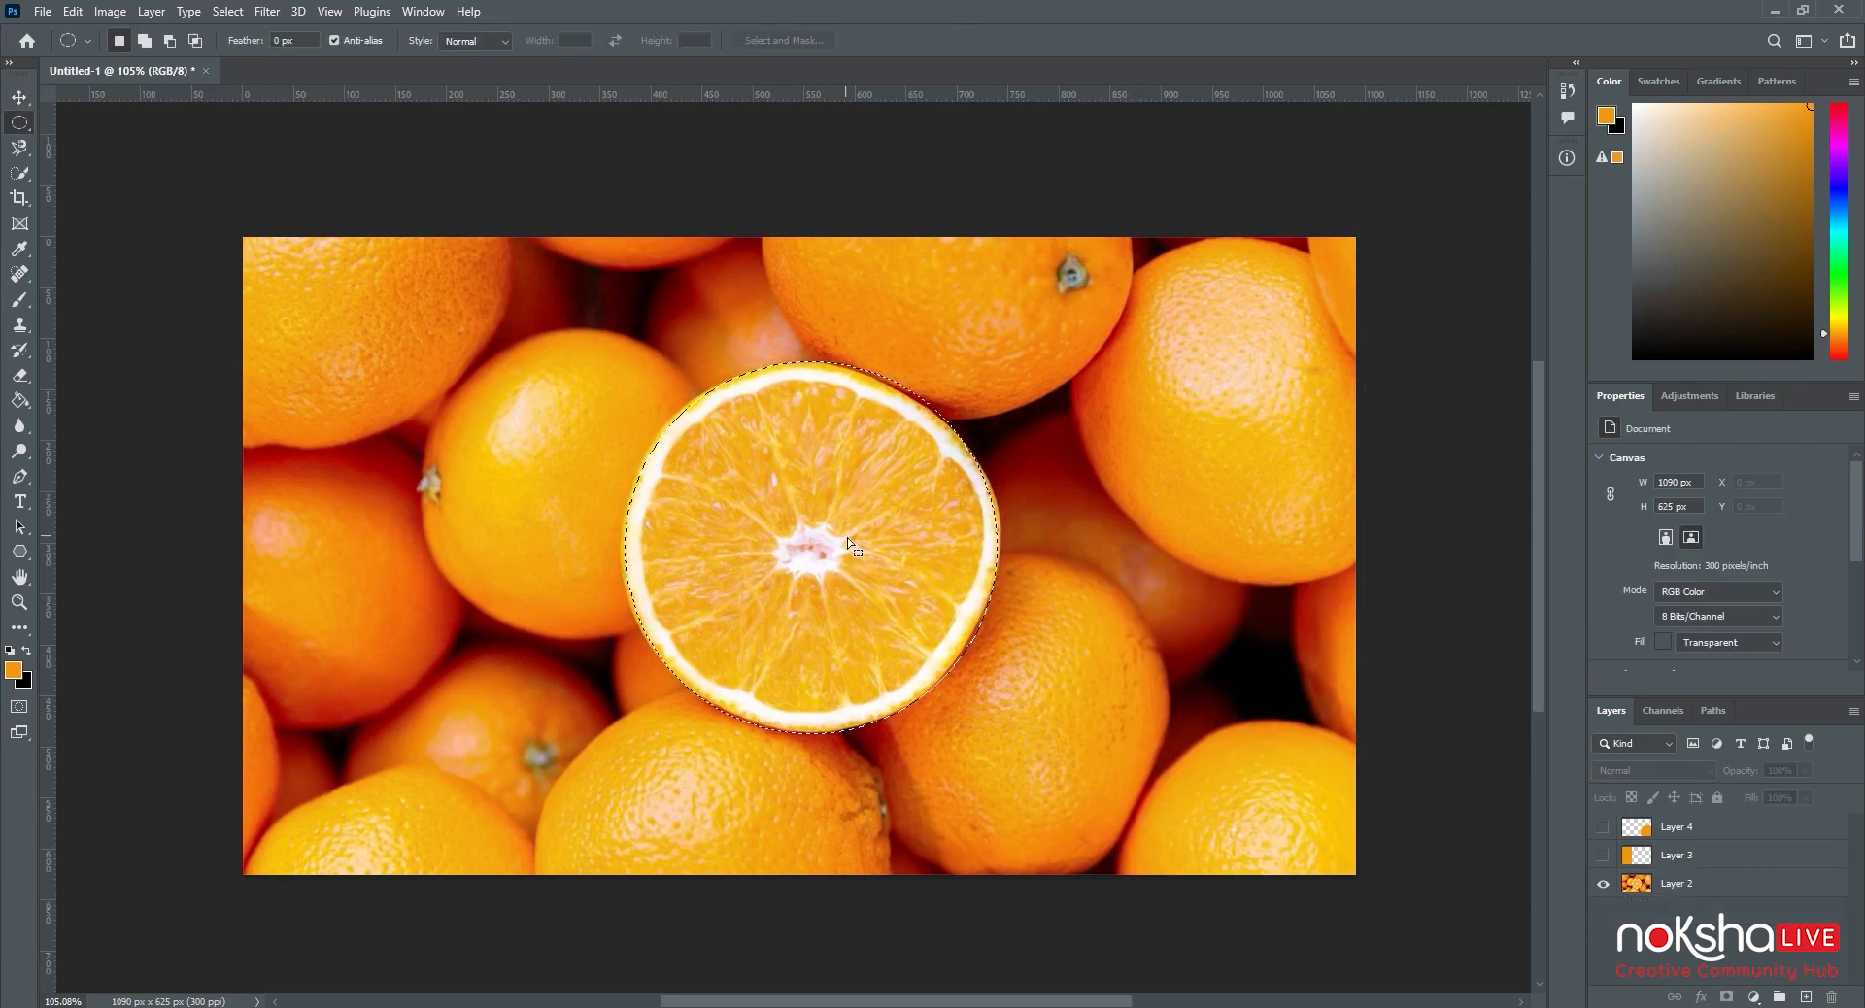
# Step: Cut the selected slice out of Layer 2 onto its own layer
pyautogui.rightClick(847, 544)
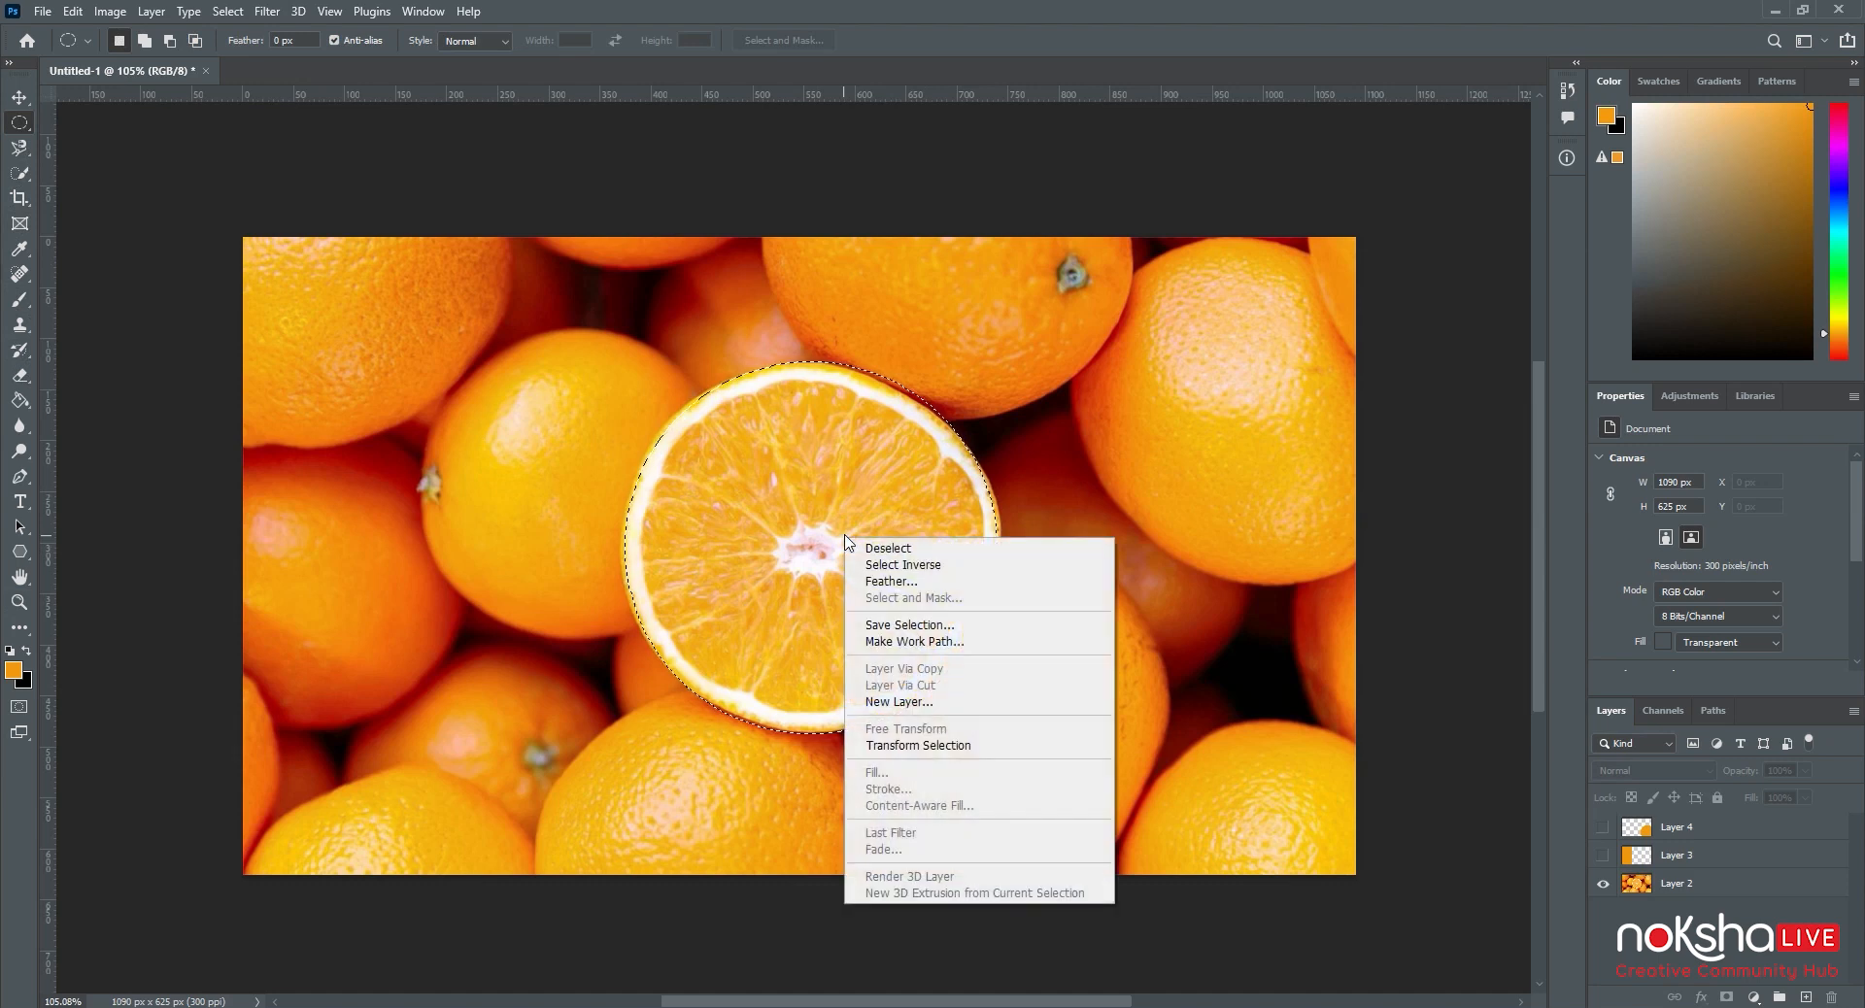
pyautogui.click(1752, 894)
pyautogui.click(1739, 884)
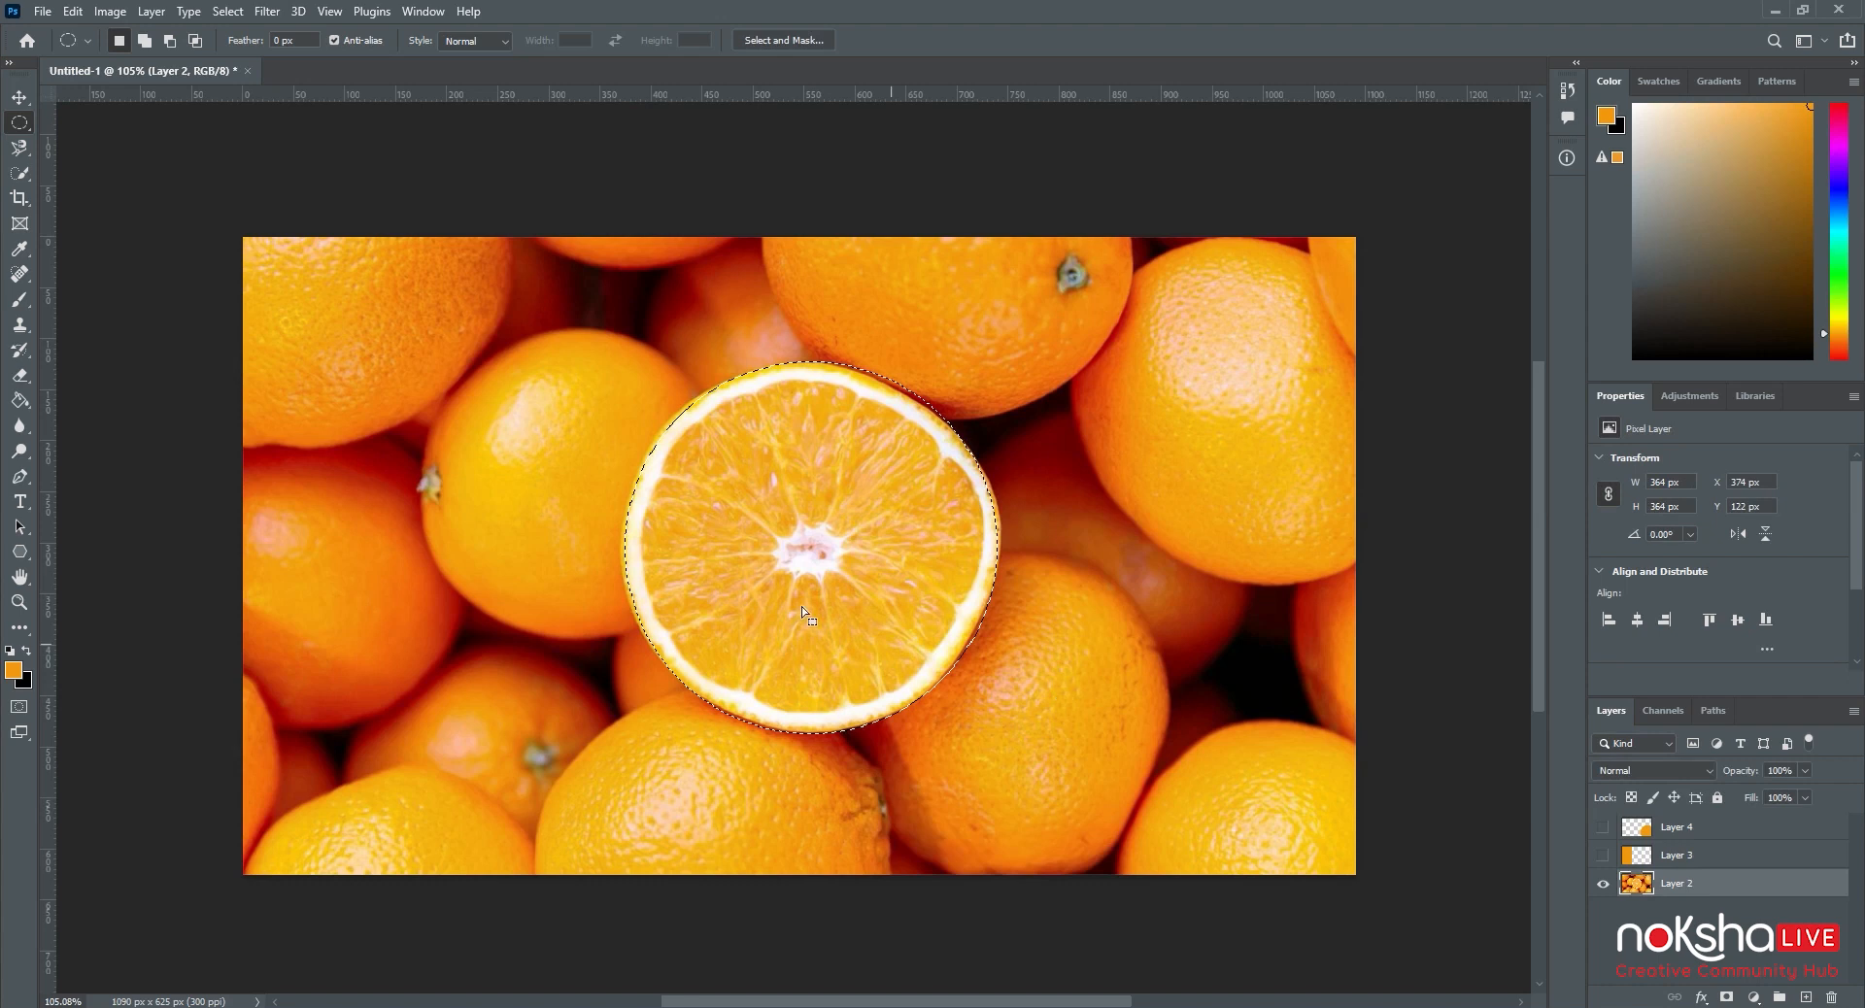
pyautogui.rightClick(756, 540)
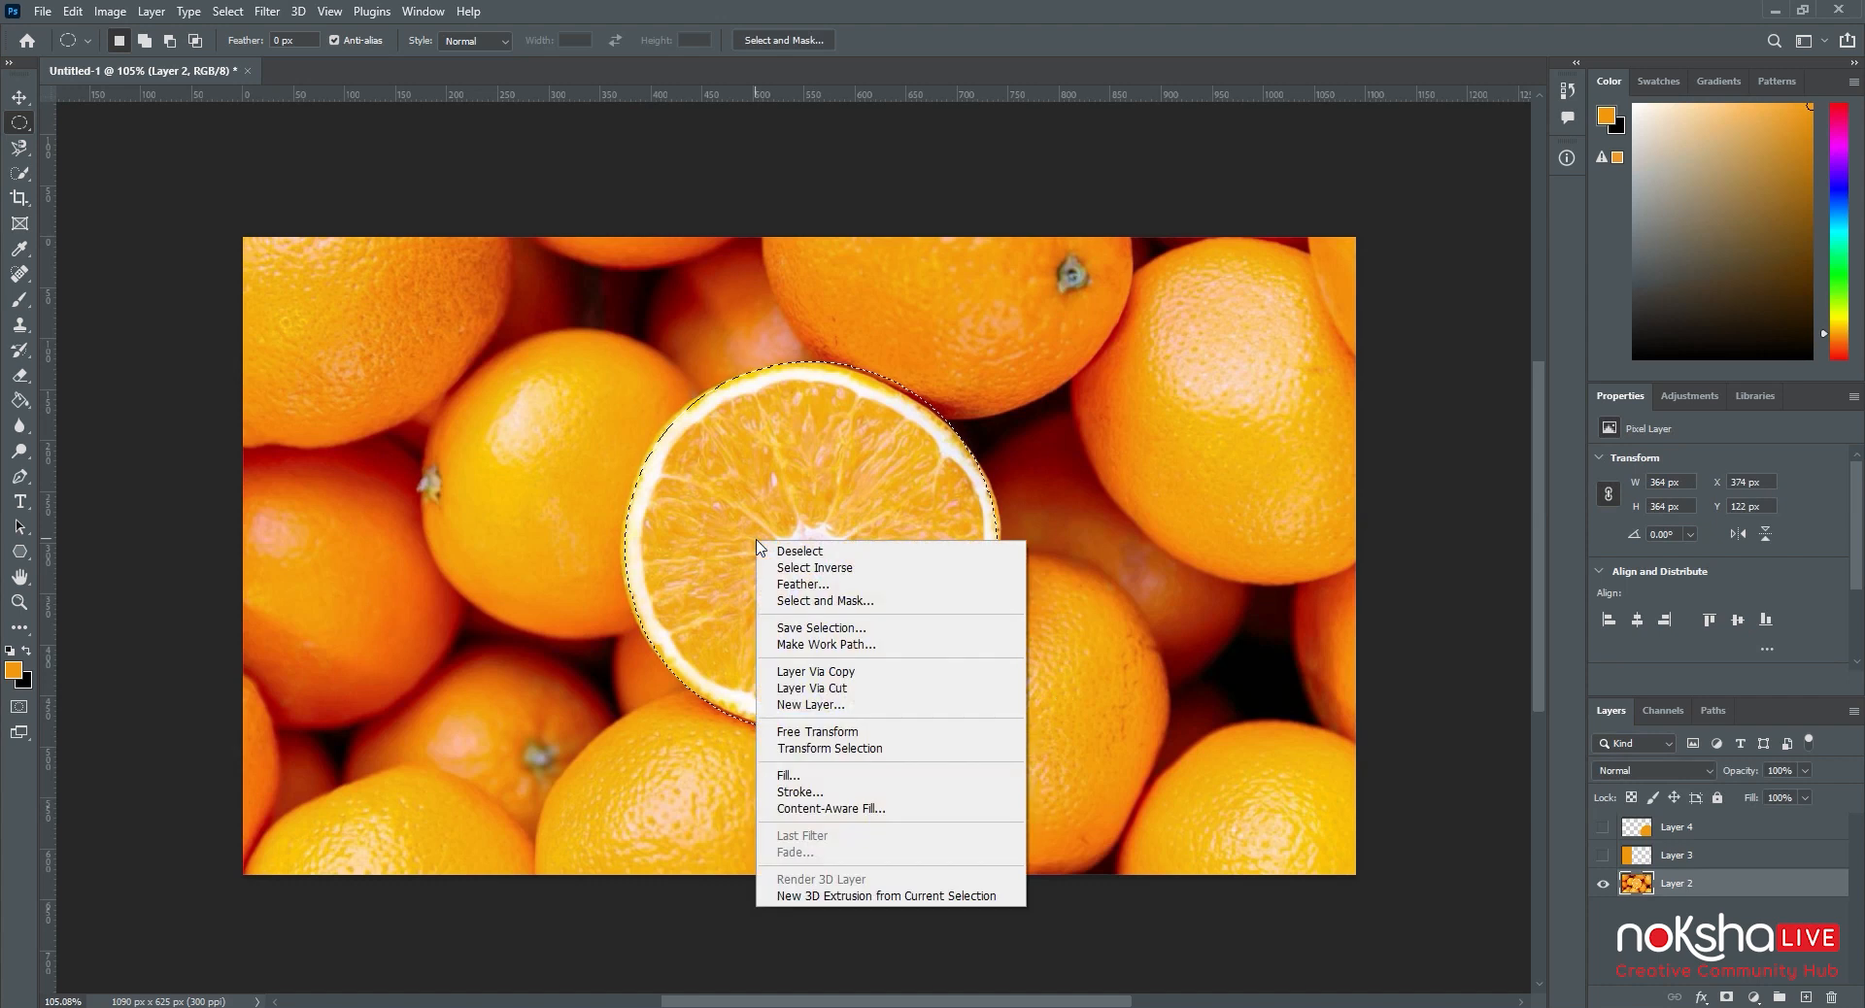
pyautogui.click(855, 688)
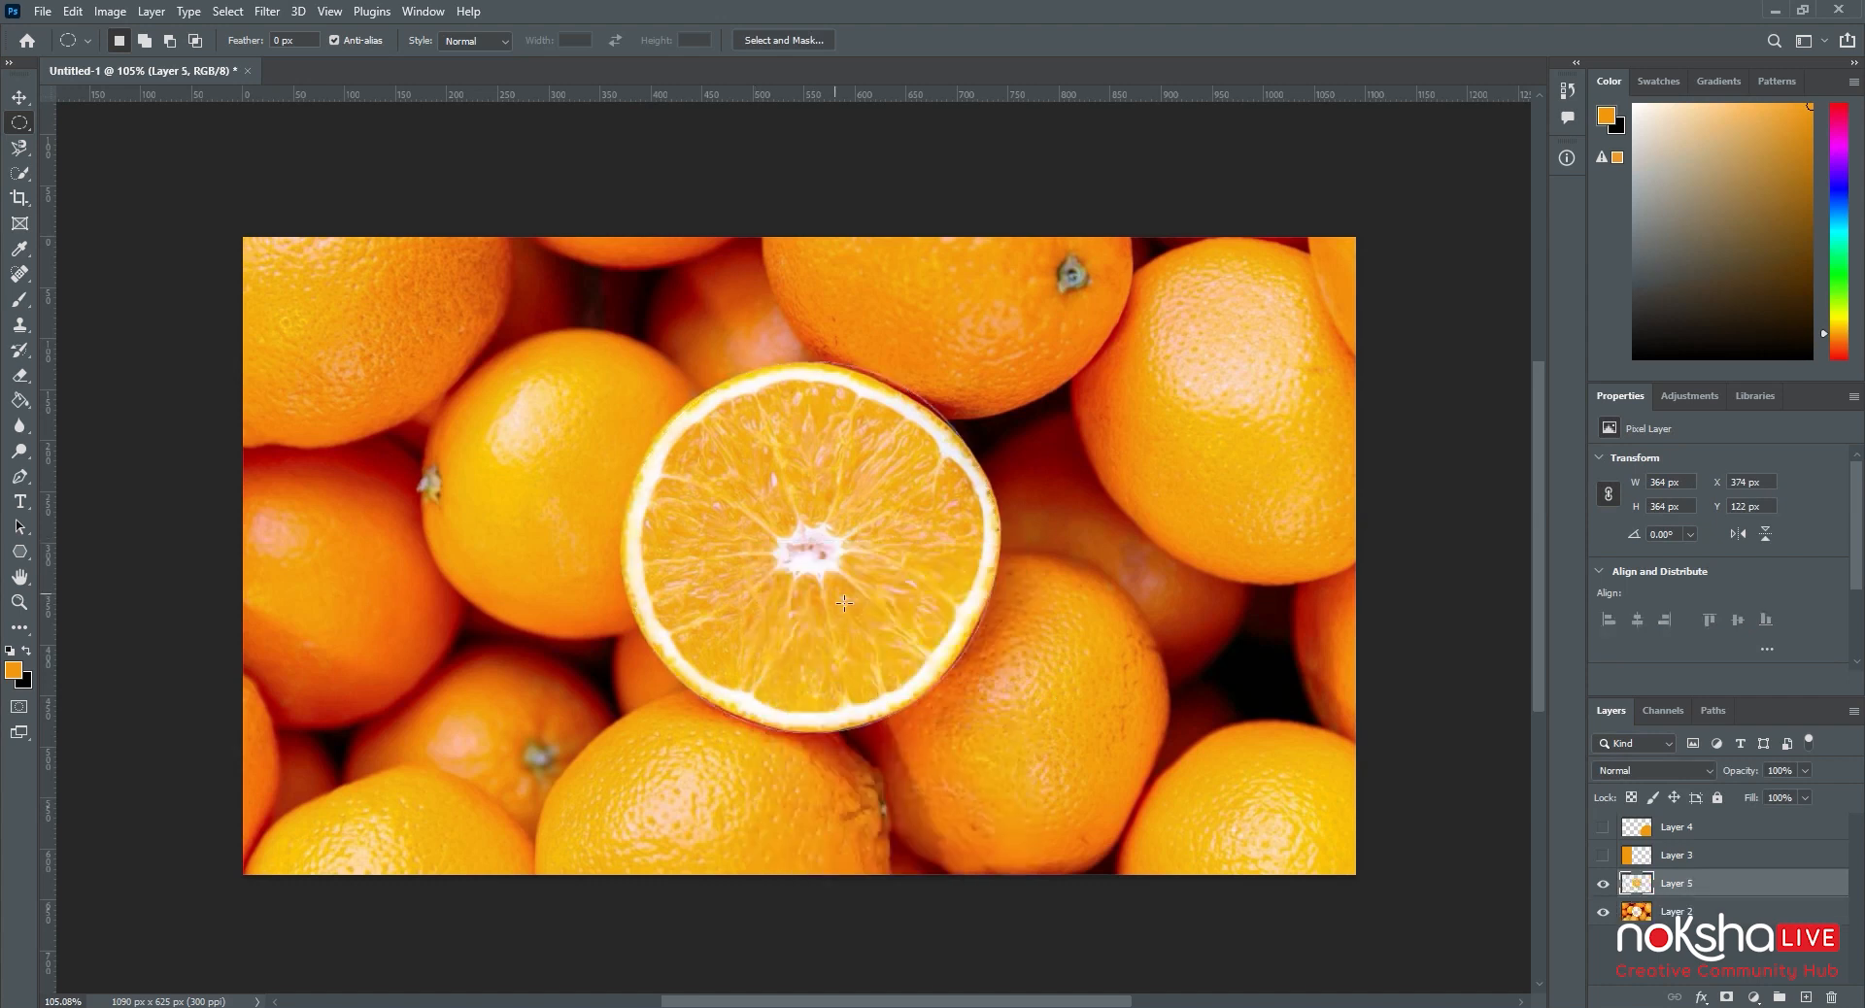
# Step: Move the cut-out slice, and undo the move and the layer cut to restore the circular selection
pyautogui.click(20, 97)
pyautogui.moveTo(787, 580); pyautogui.dragTo(832, 554)
pyautogui.hotkey('ctrl', 'z')
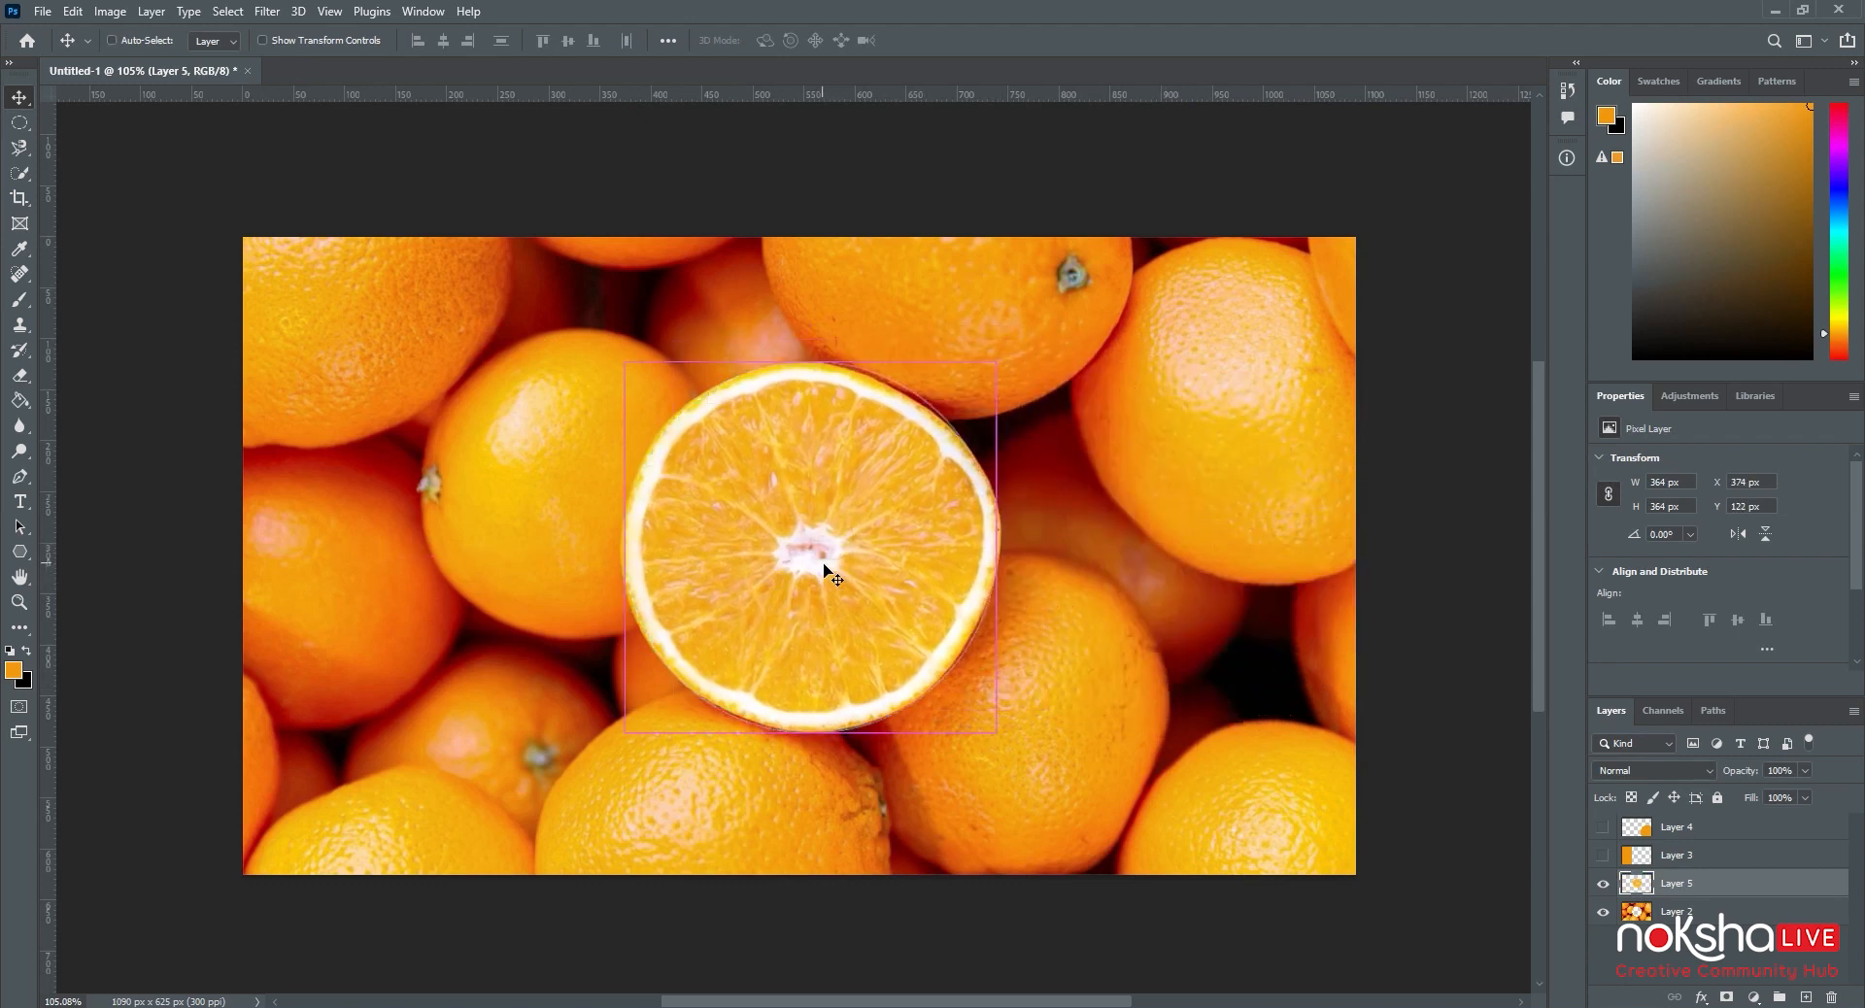
pyautogui.hotkey('ctrl', 'z')
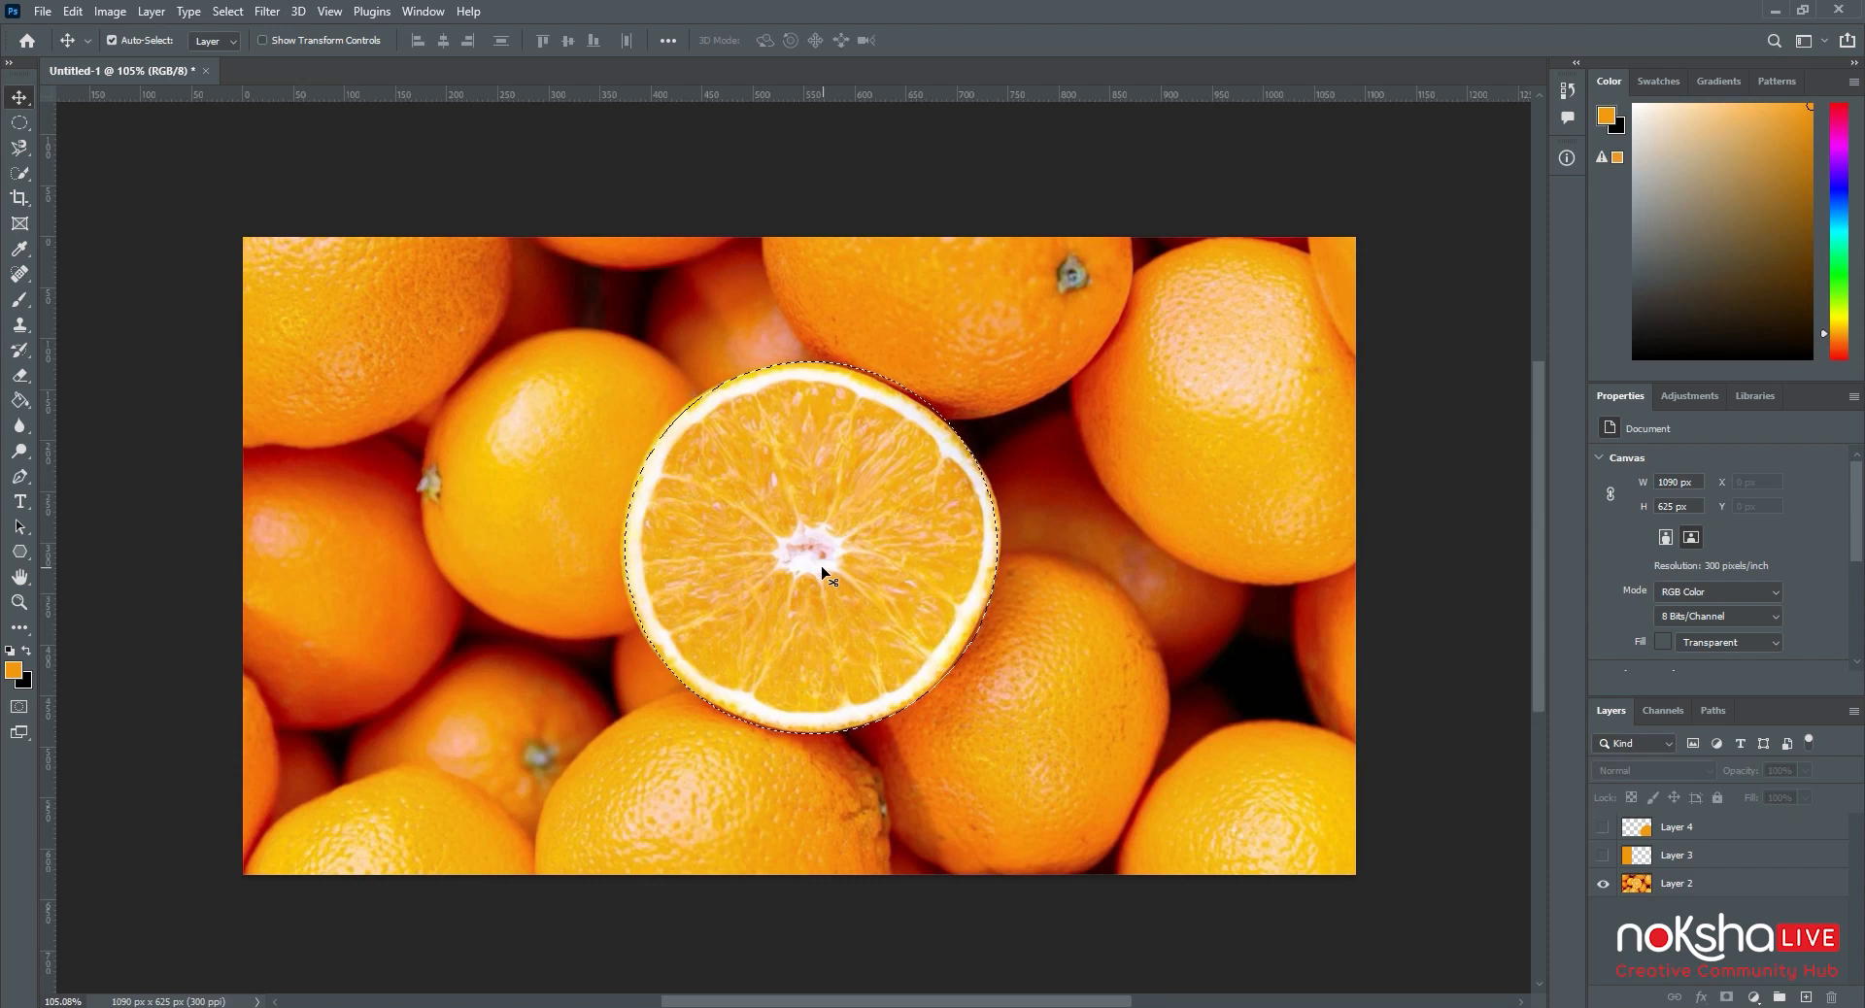
# Step: Ready the Brush tool with a light blue foreground colour of hue 199
pyautogui.click(19, 299)
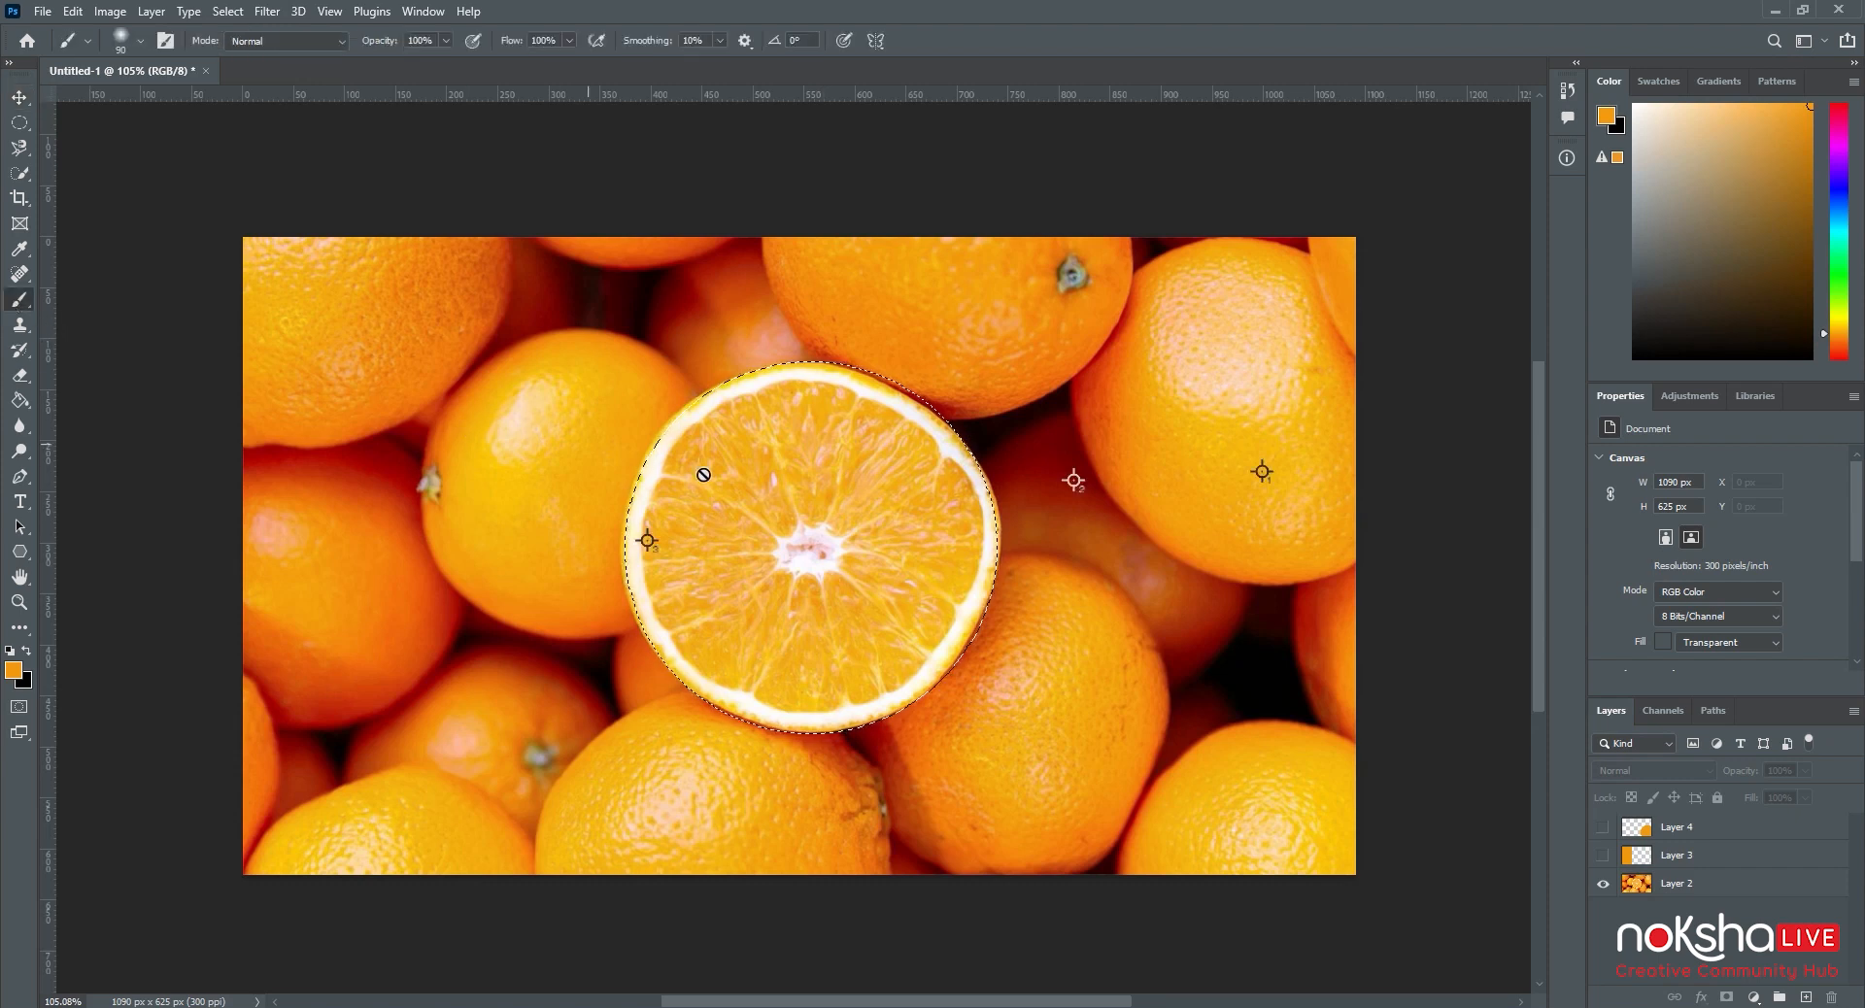
pyautogui.click(16, 674)
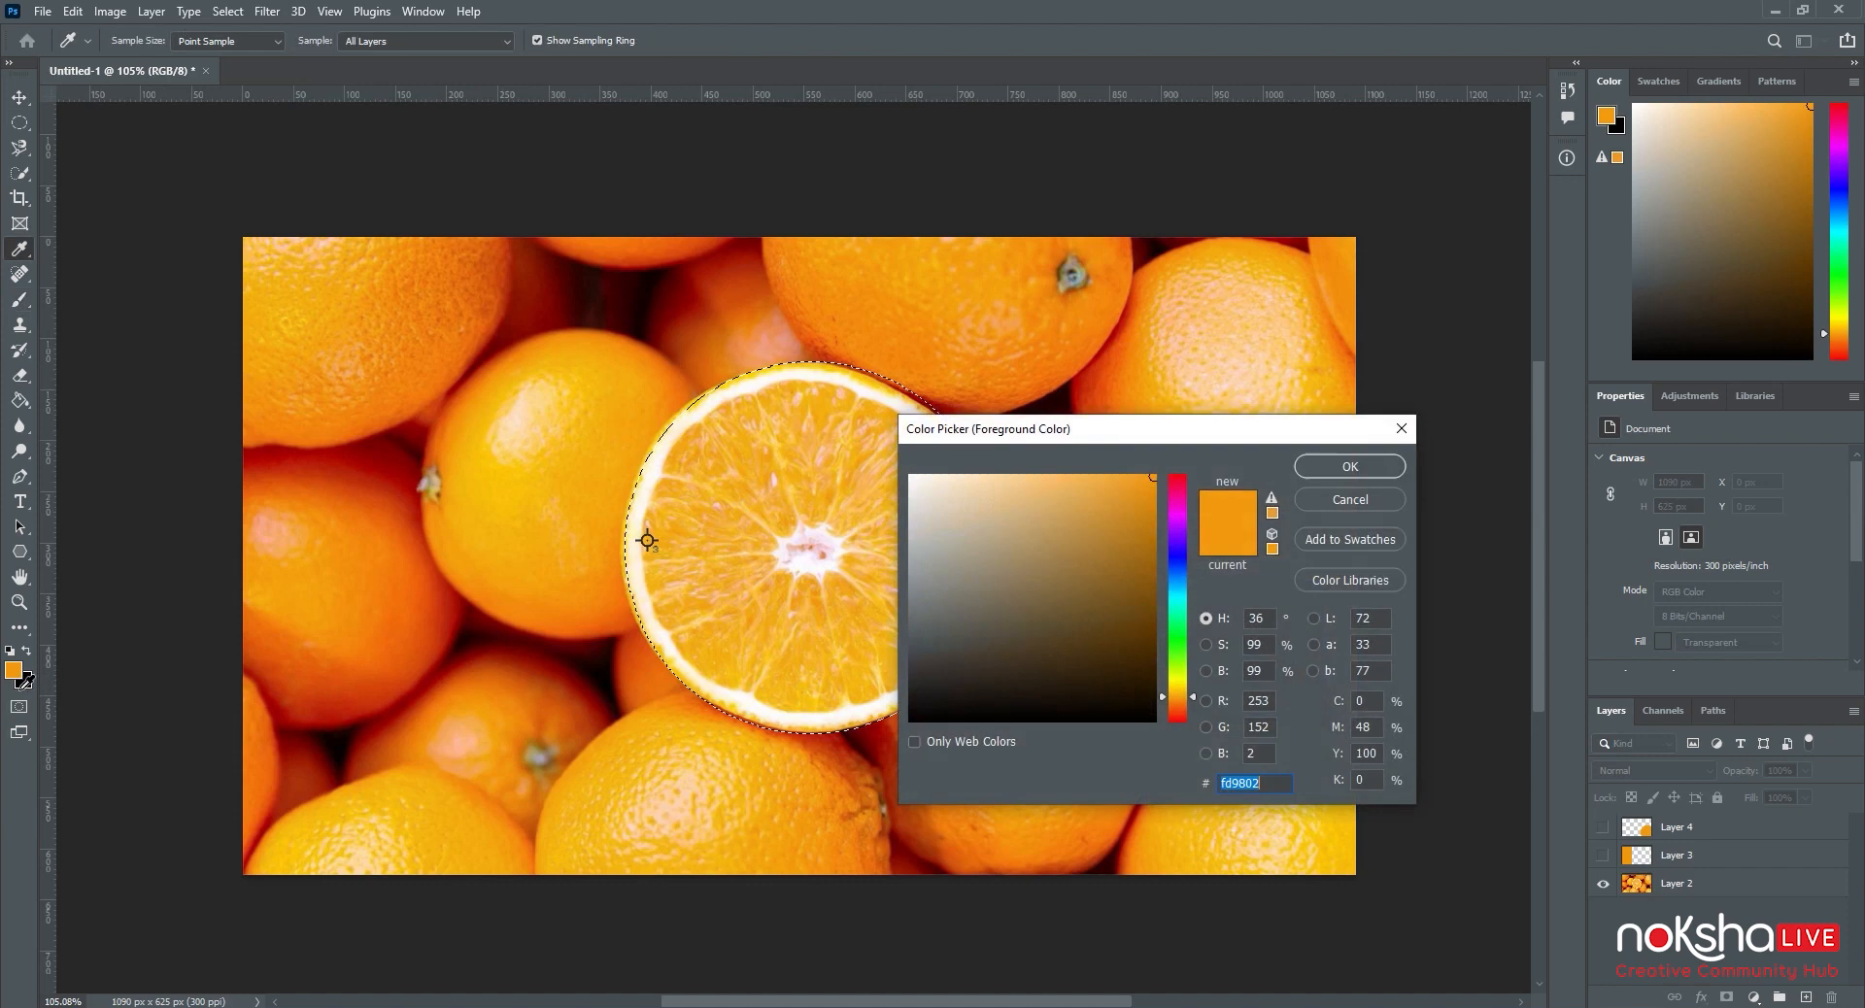
pyautogui.click(1184, 598)
pyautogui.moveTo(1184, 599); pyautogui.dragTo(1185, 585)
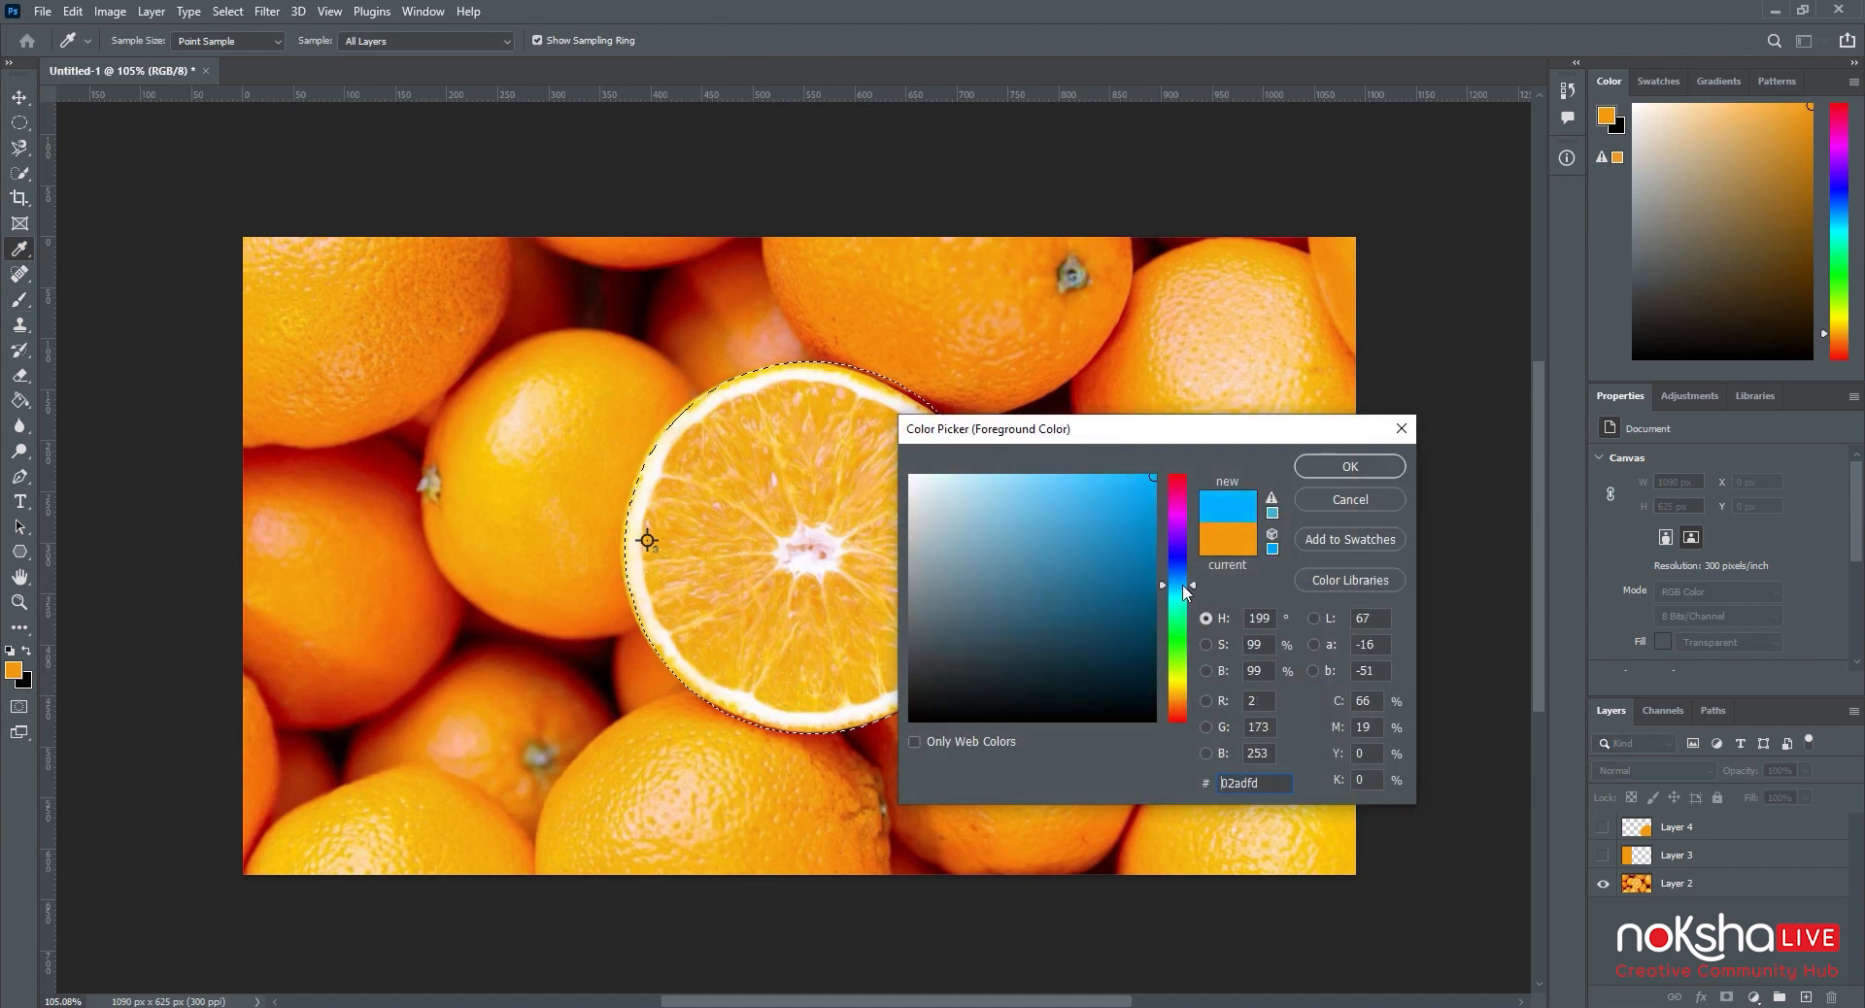
pyautogui.click(1112, 498)
pyautogui.click(1350, 468)
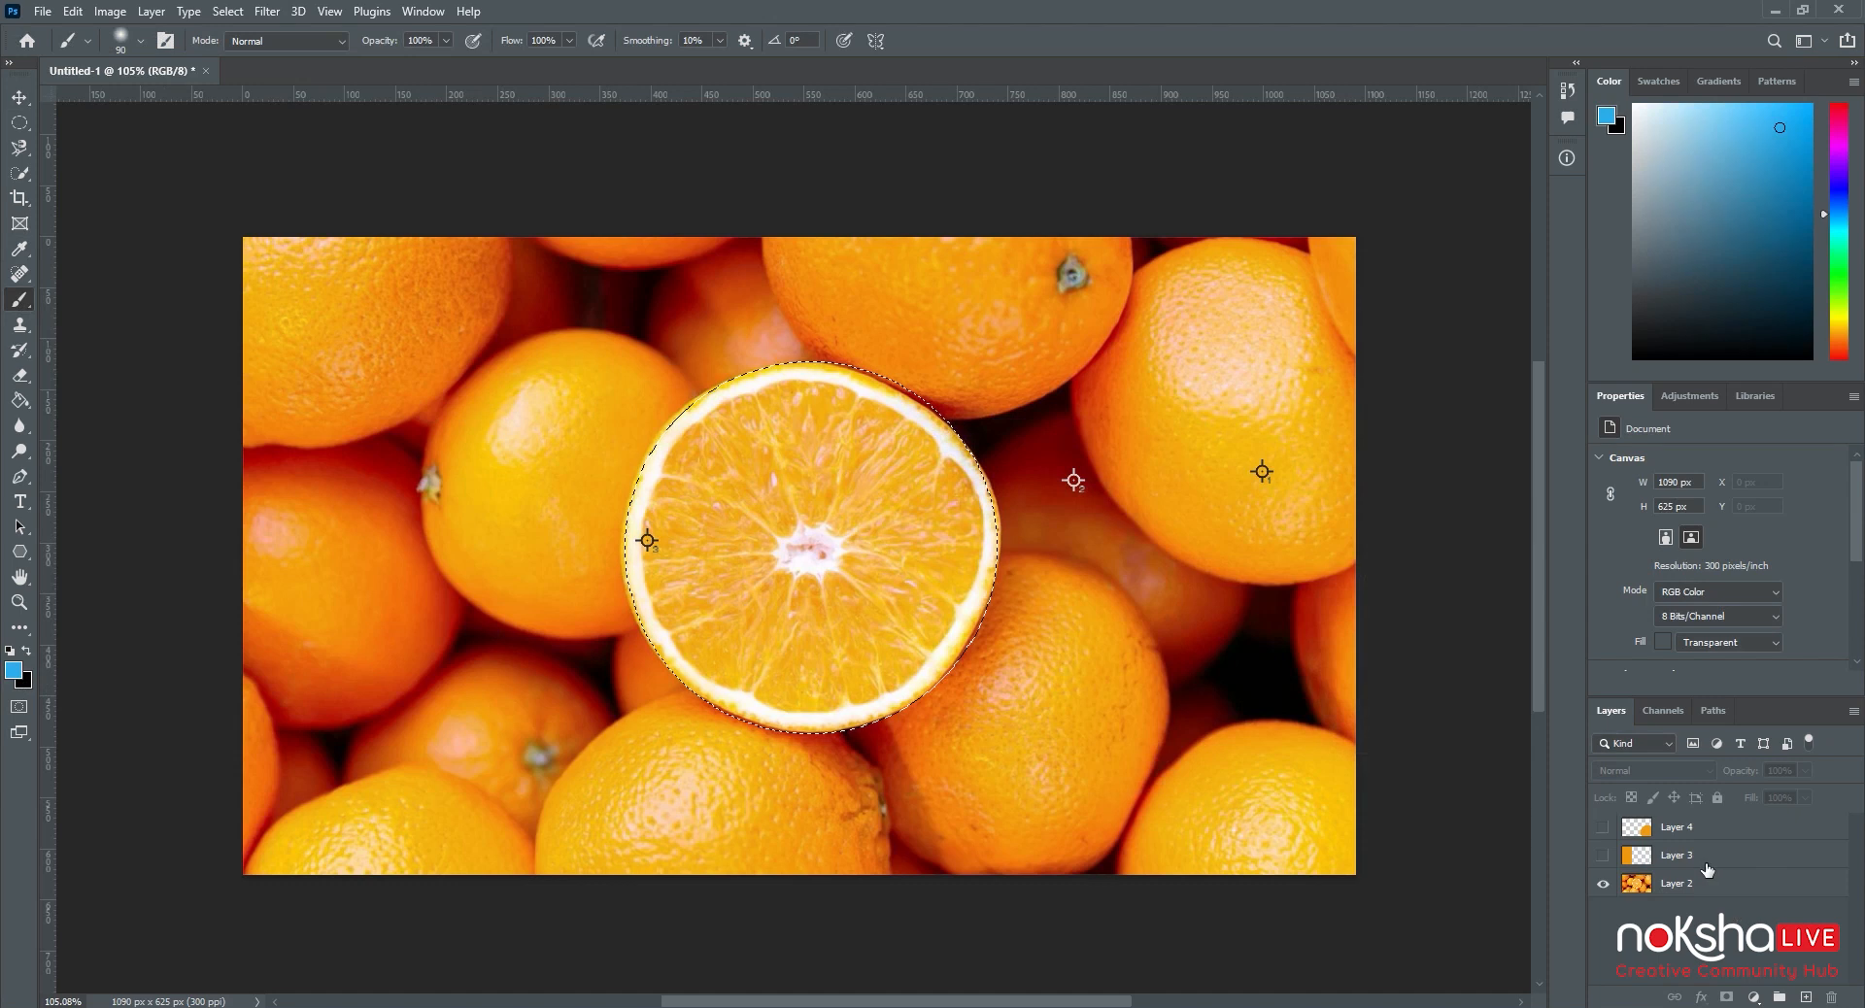
# Step: Add a new layer above Layer 2, paint the circular selection solid blue, and deselect it
pyautogui.click(1679, 886)
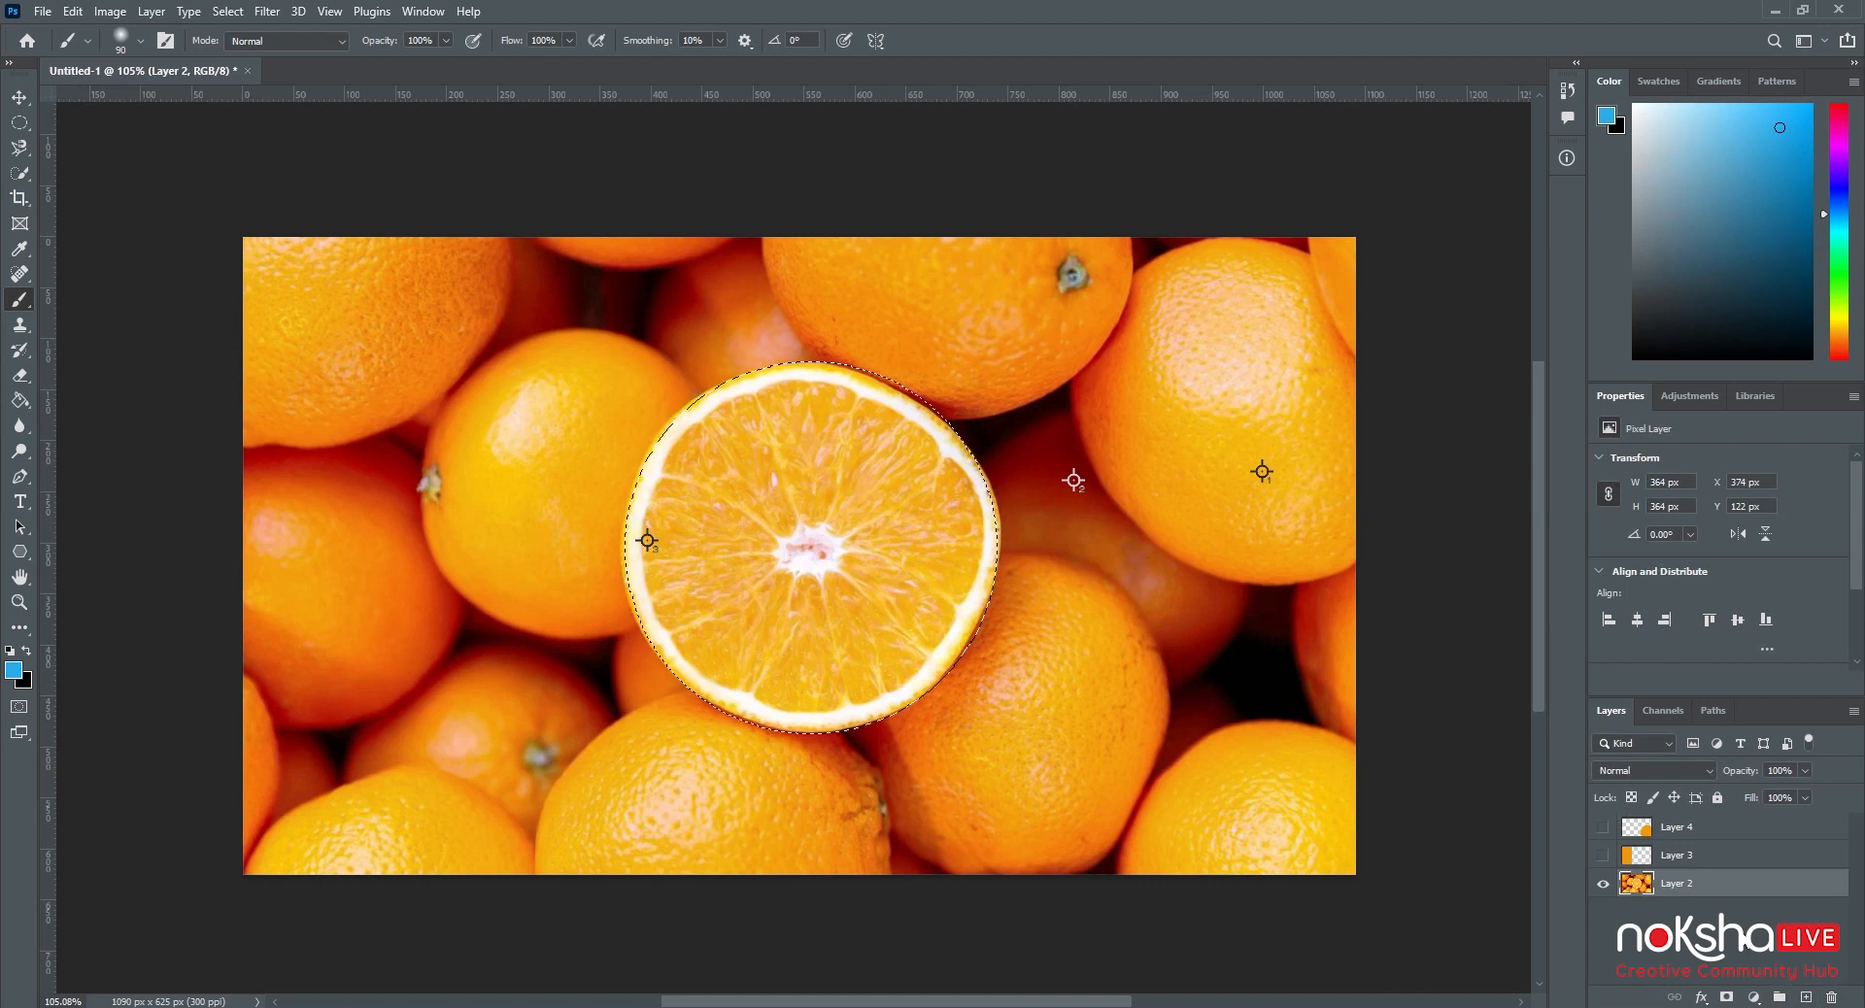
pyautogui.click(1806, 997)
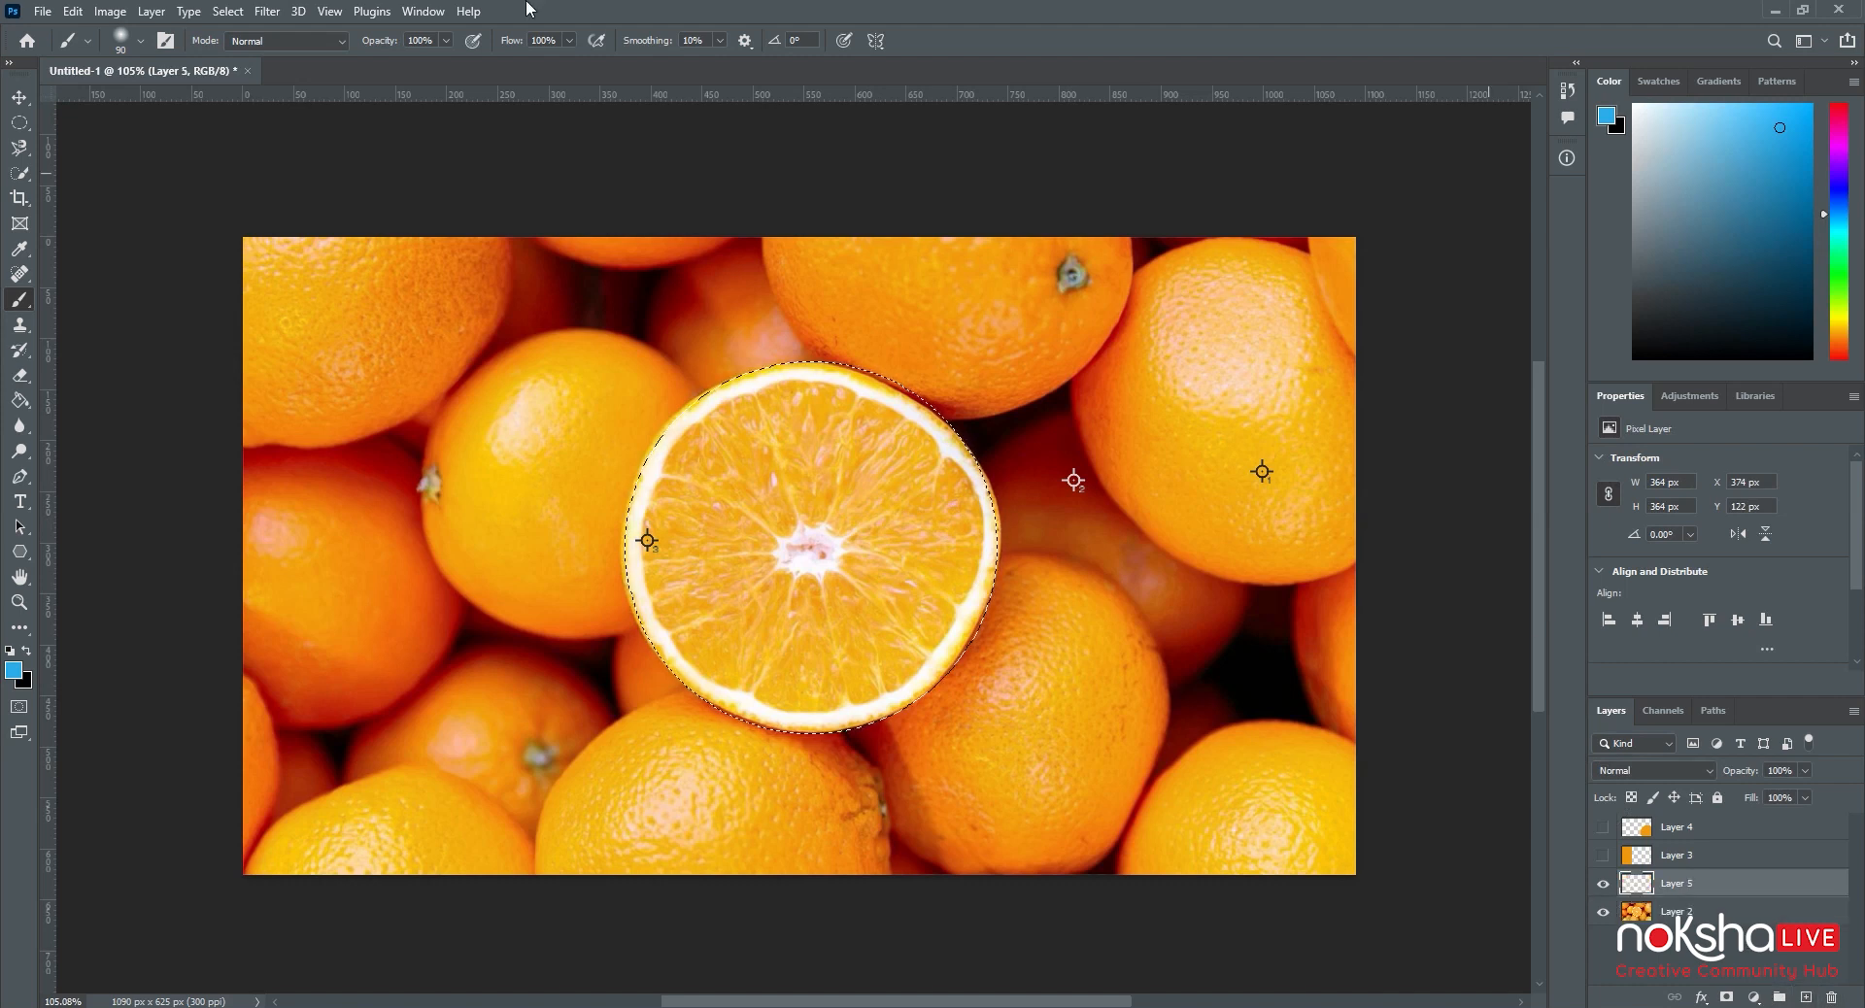
pyautogui.moveTo(825, 414)
pyautogui.mouseDown()
pyautogui.moveTo(670, 466)
pyautogui.moveTo(903, 398)
pyautogui.moveTo(680, 505)
pyautogui.moveTo(977, 485)
pyautogui.moveTo(631, 583)
pyautogui.moveTo(854, 612)
pyautogui.moveTo(492, 740)
pyautogui.moveTo(732, 726)
pyautogui.moveTo(778, 774)
pyautogui.moveTo(700, 791)
pyautogui.mouseUp()
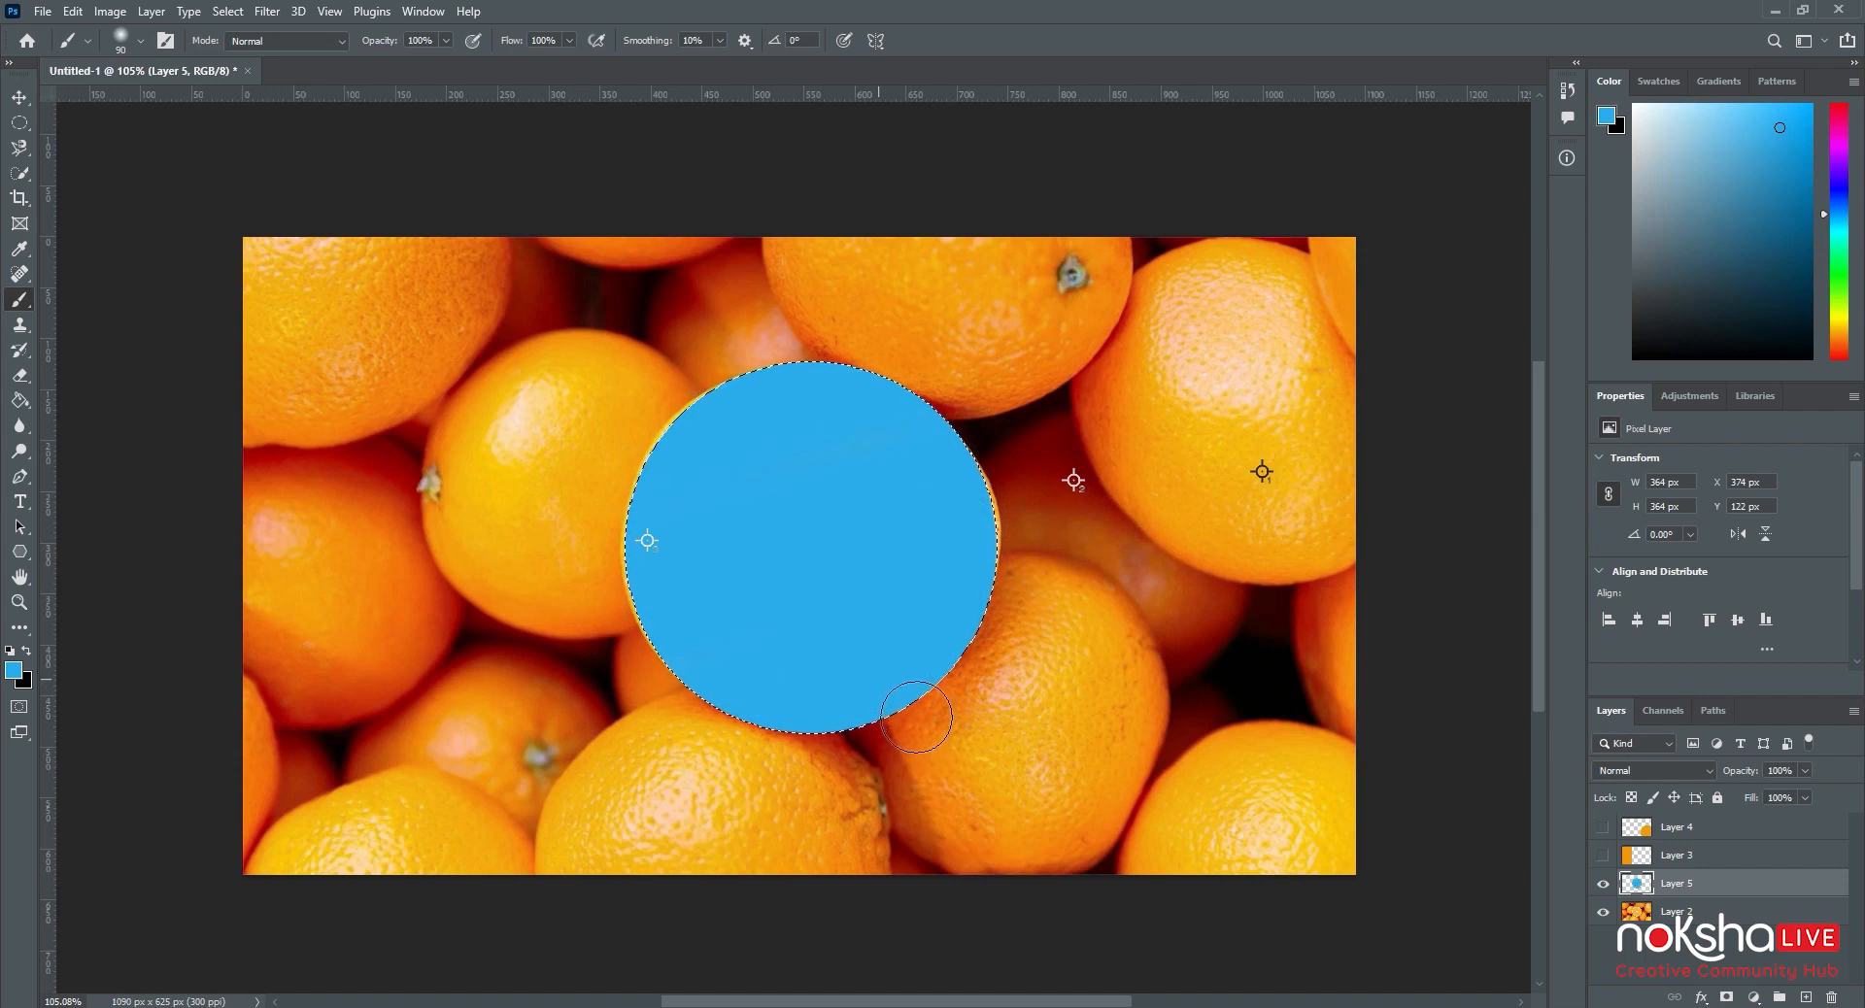
pyautogui.hotkey('ctrl', 'd')
pyautogui.press('m')
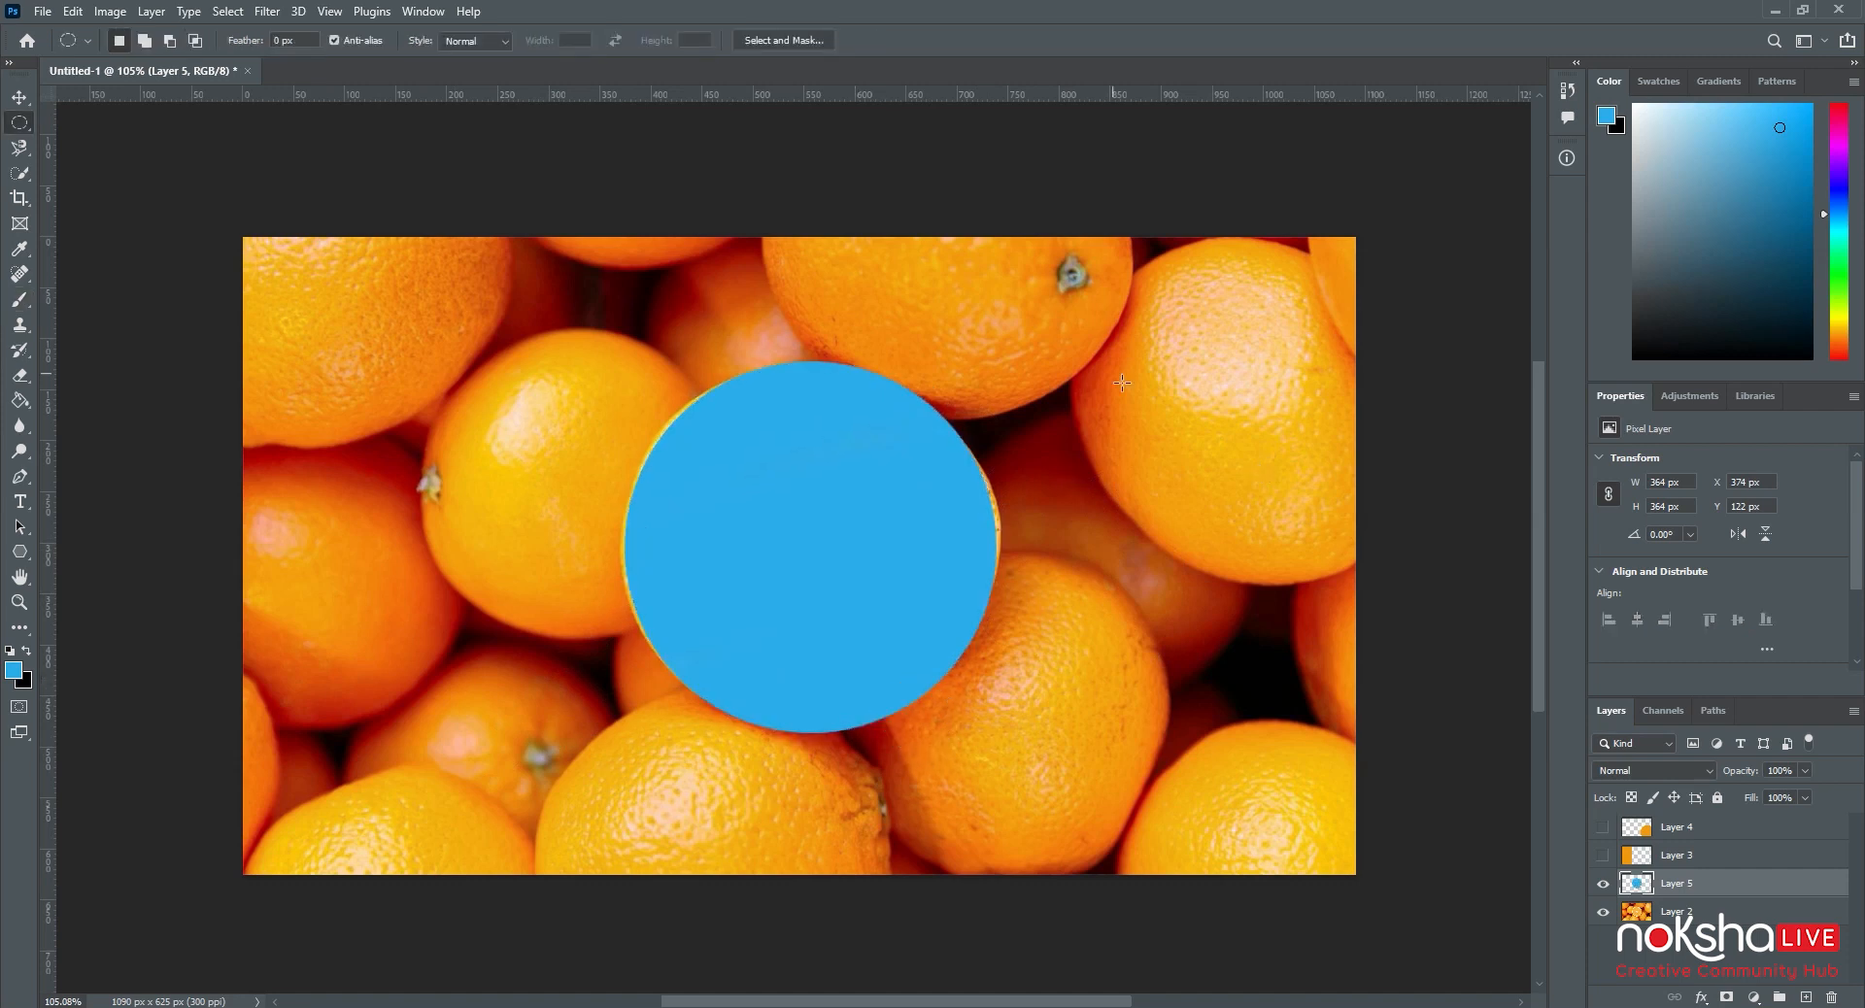
# Step: Preview a lower opacity on the blue circle layer and set its blend mode to Hue at 100% opacity
pyautogui.click(1805, 771)
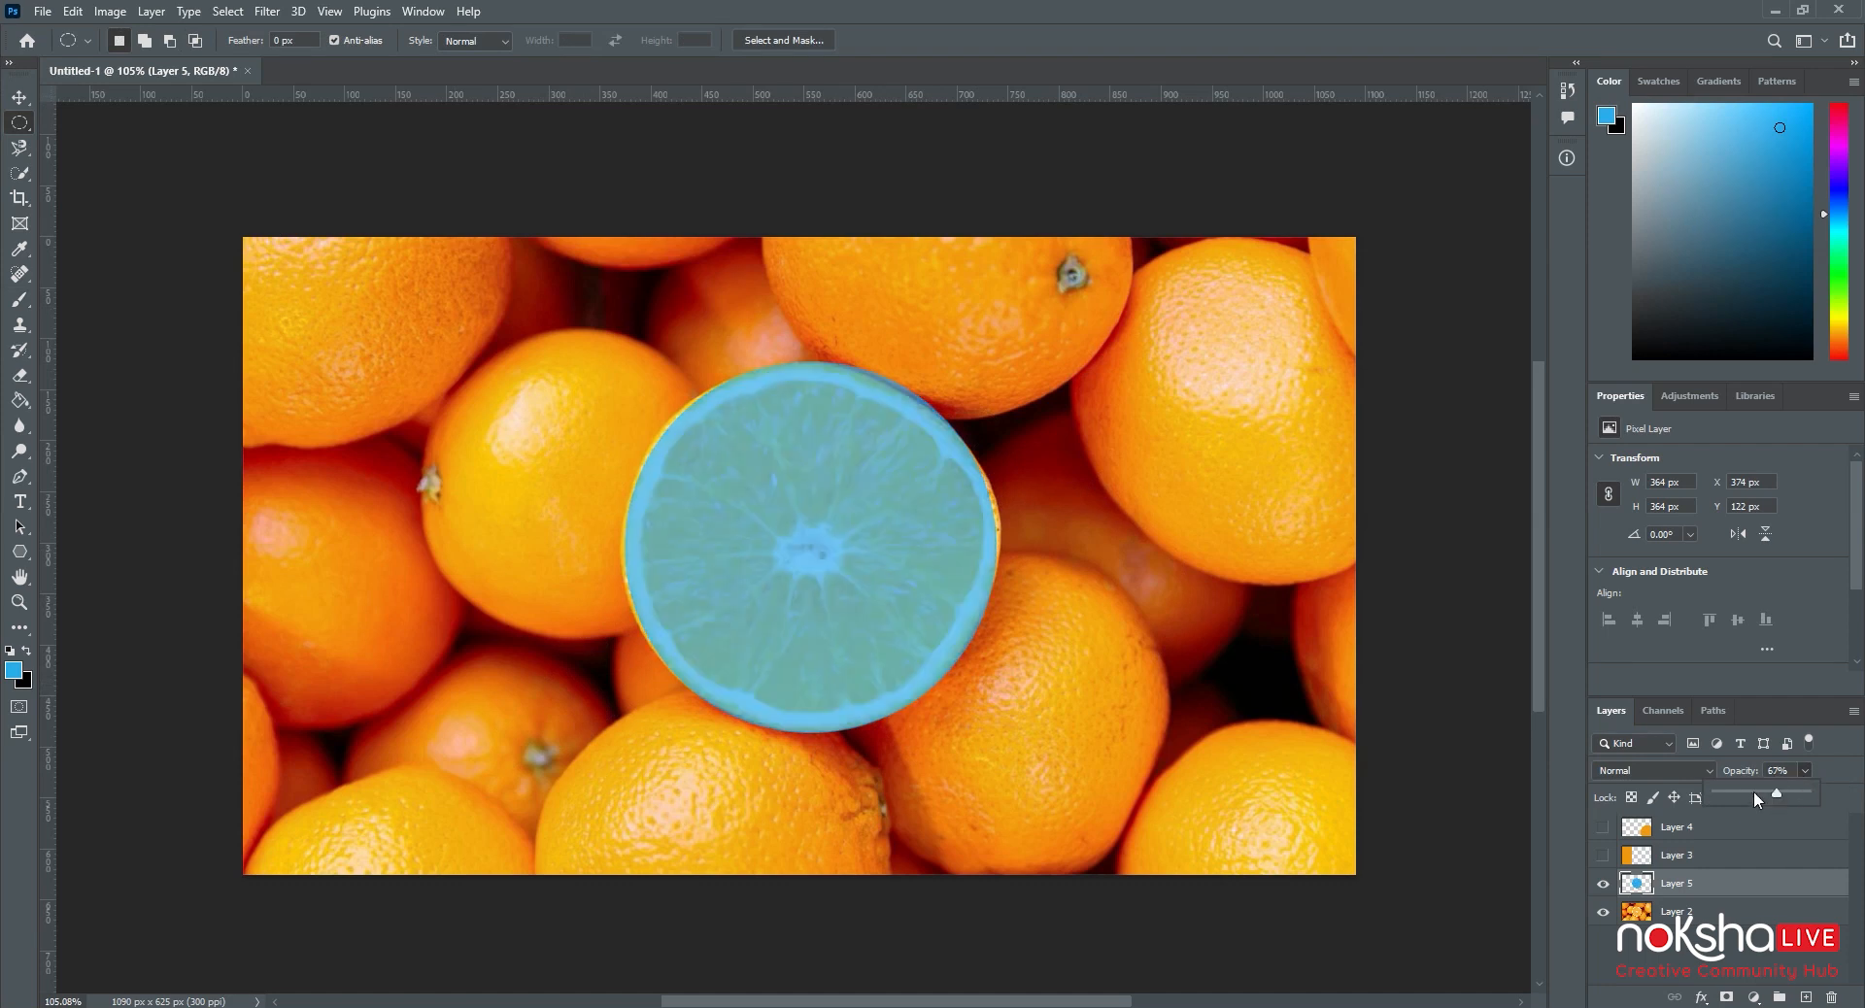
pyautogui.moveTo(1778, 795); pyautogui.dragTo(1690, 806)
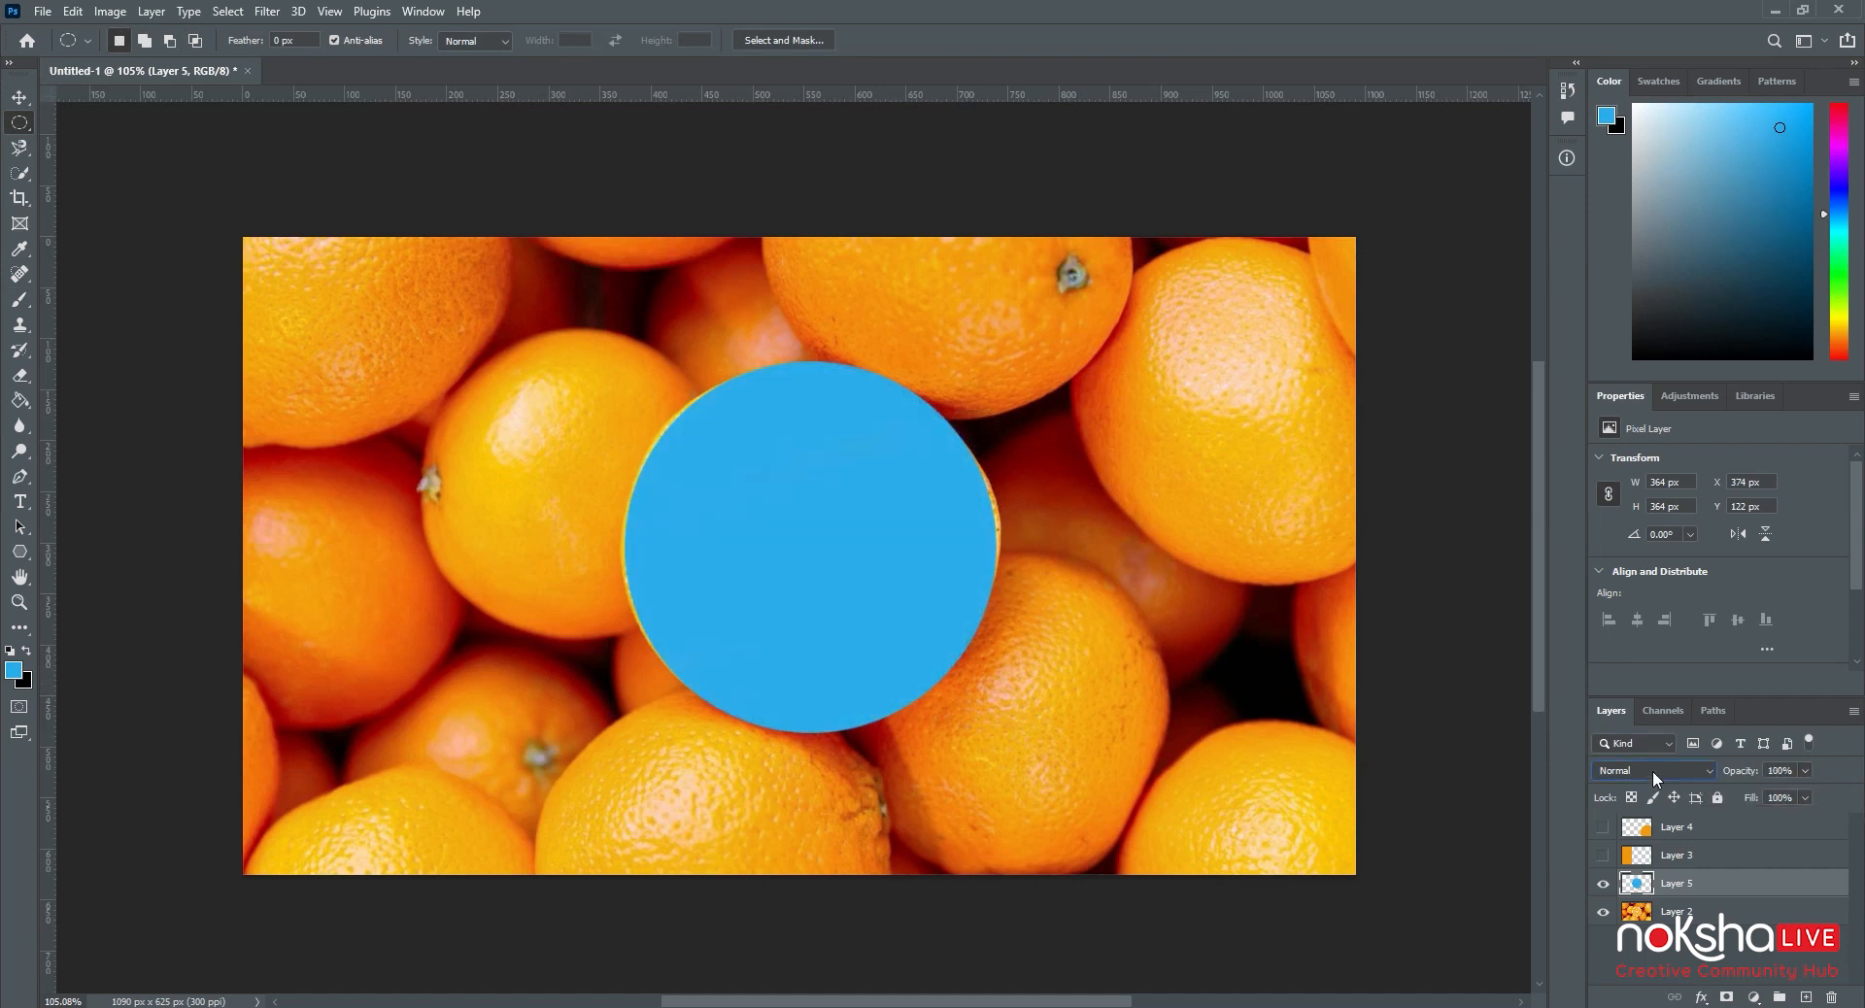
pyautogui.click(1656, 775)
pyautogui.press('Up')
pyautogui.press('Up')
pyautogui.press('Up')
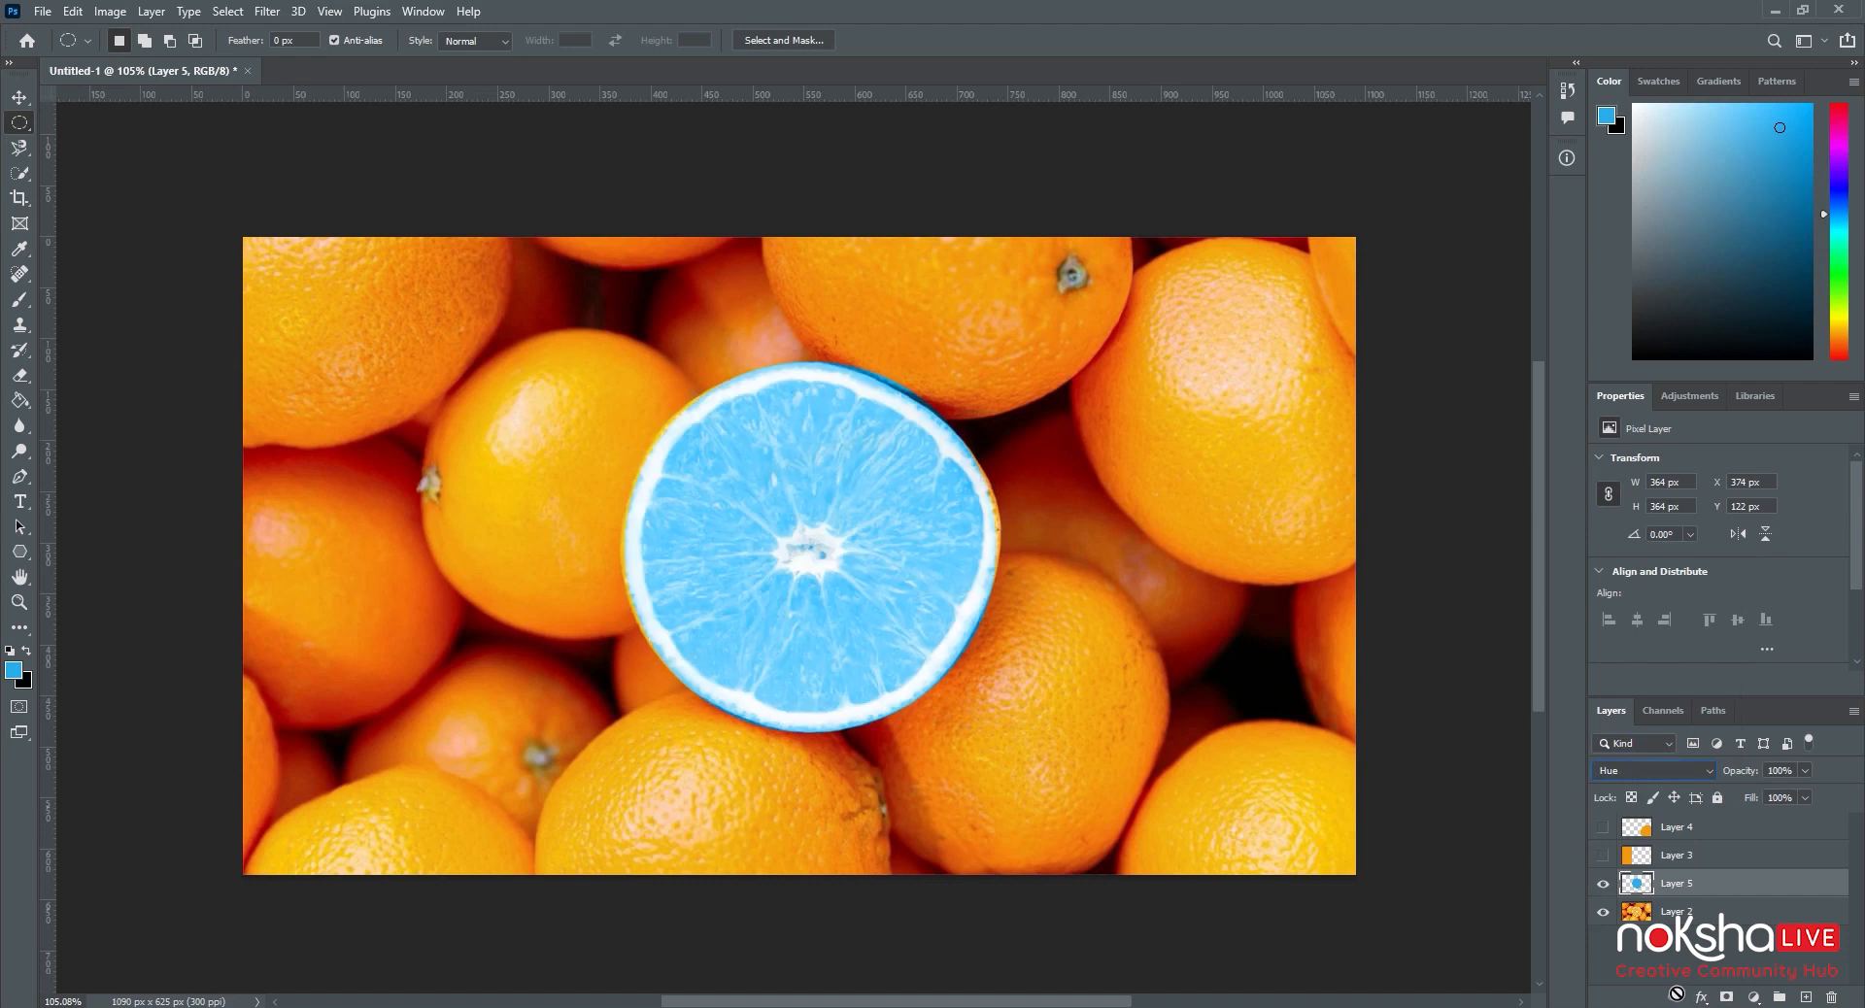
# Step: Try further blend modes on the blue circle layer up to Soft Light, and delete the layer
pyautogui.press('Up')
pyautogui.press('Up')
pyautogui.press('Up')
pyautogui.press('Up')
pyautogui.press('Up')
pyautogui.press('Up')
pyautogui.press('Up')
pyautogui.press('Up')
pyautogui.press('Up')
pyautogui.press('Up')
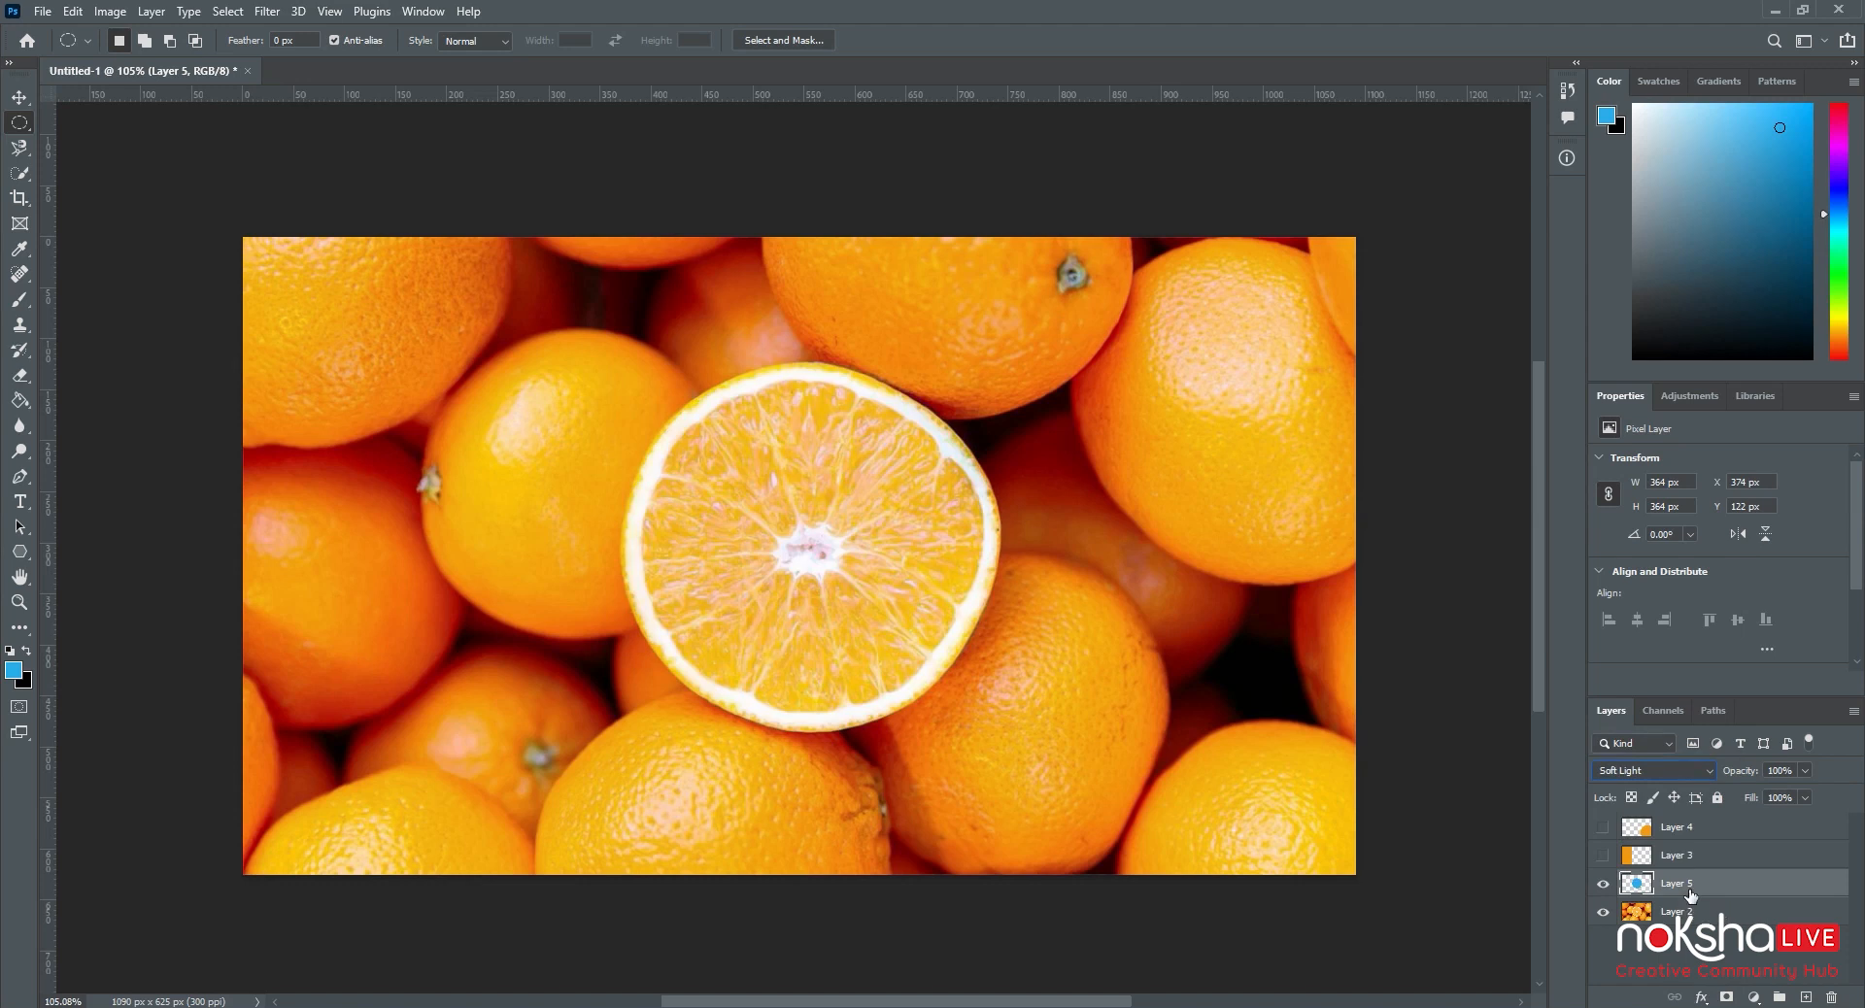
pyautogui.moveTo(1740, 891); pyautogui.dragTo(1833, 999)
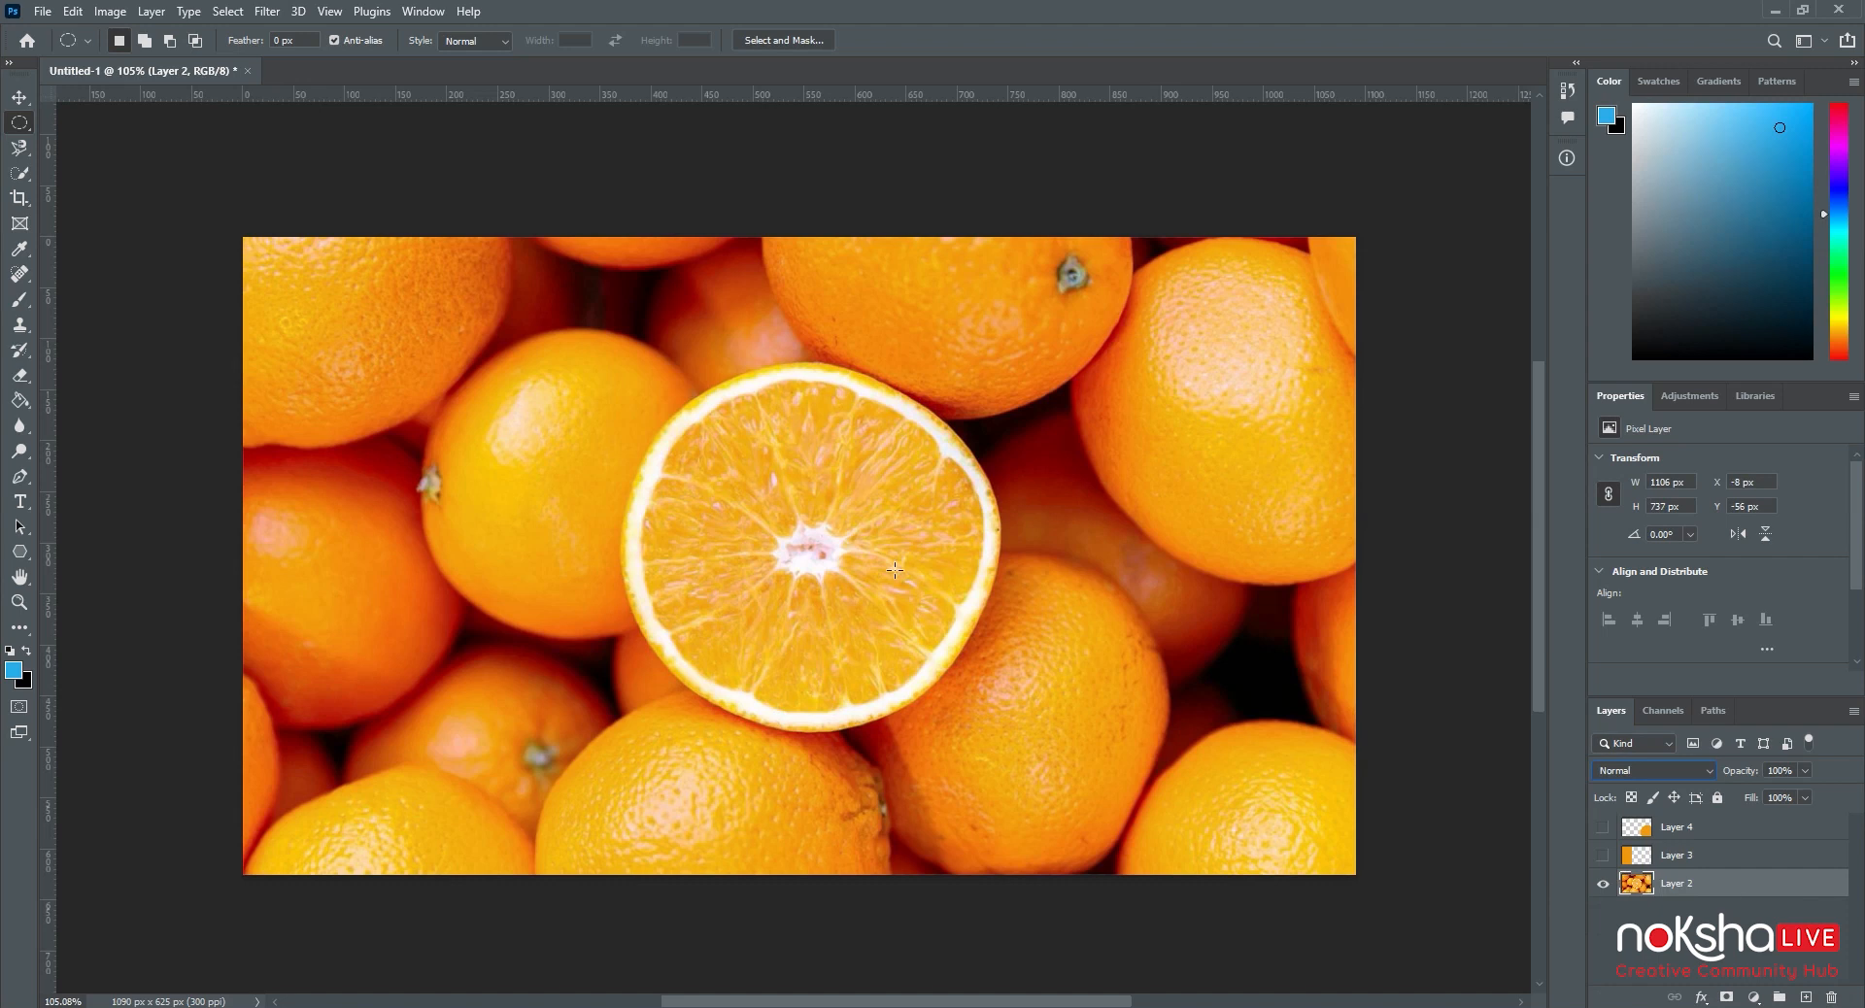
# Step: Draw a circular selection about 429 px wide outward from the slice's centre on Layer 2, and deselect it
pyautogui.moveTo(814, 552)
pyautogui.mouseDown()
pyautogui.moveTo(1036, 688)
pyautogui.moveTo(1166, 739)
pyautogui.moveTo(1153, 750)
pyautogui.mouseUp()
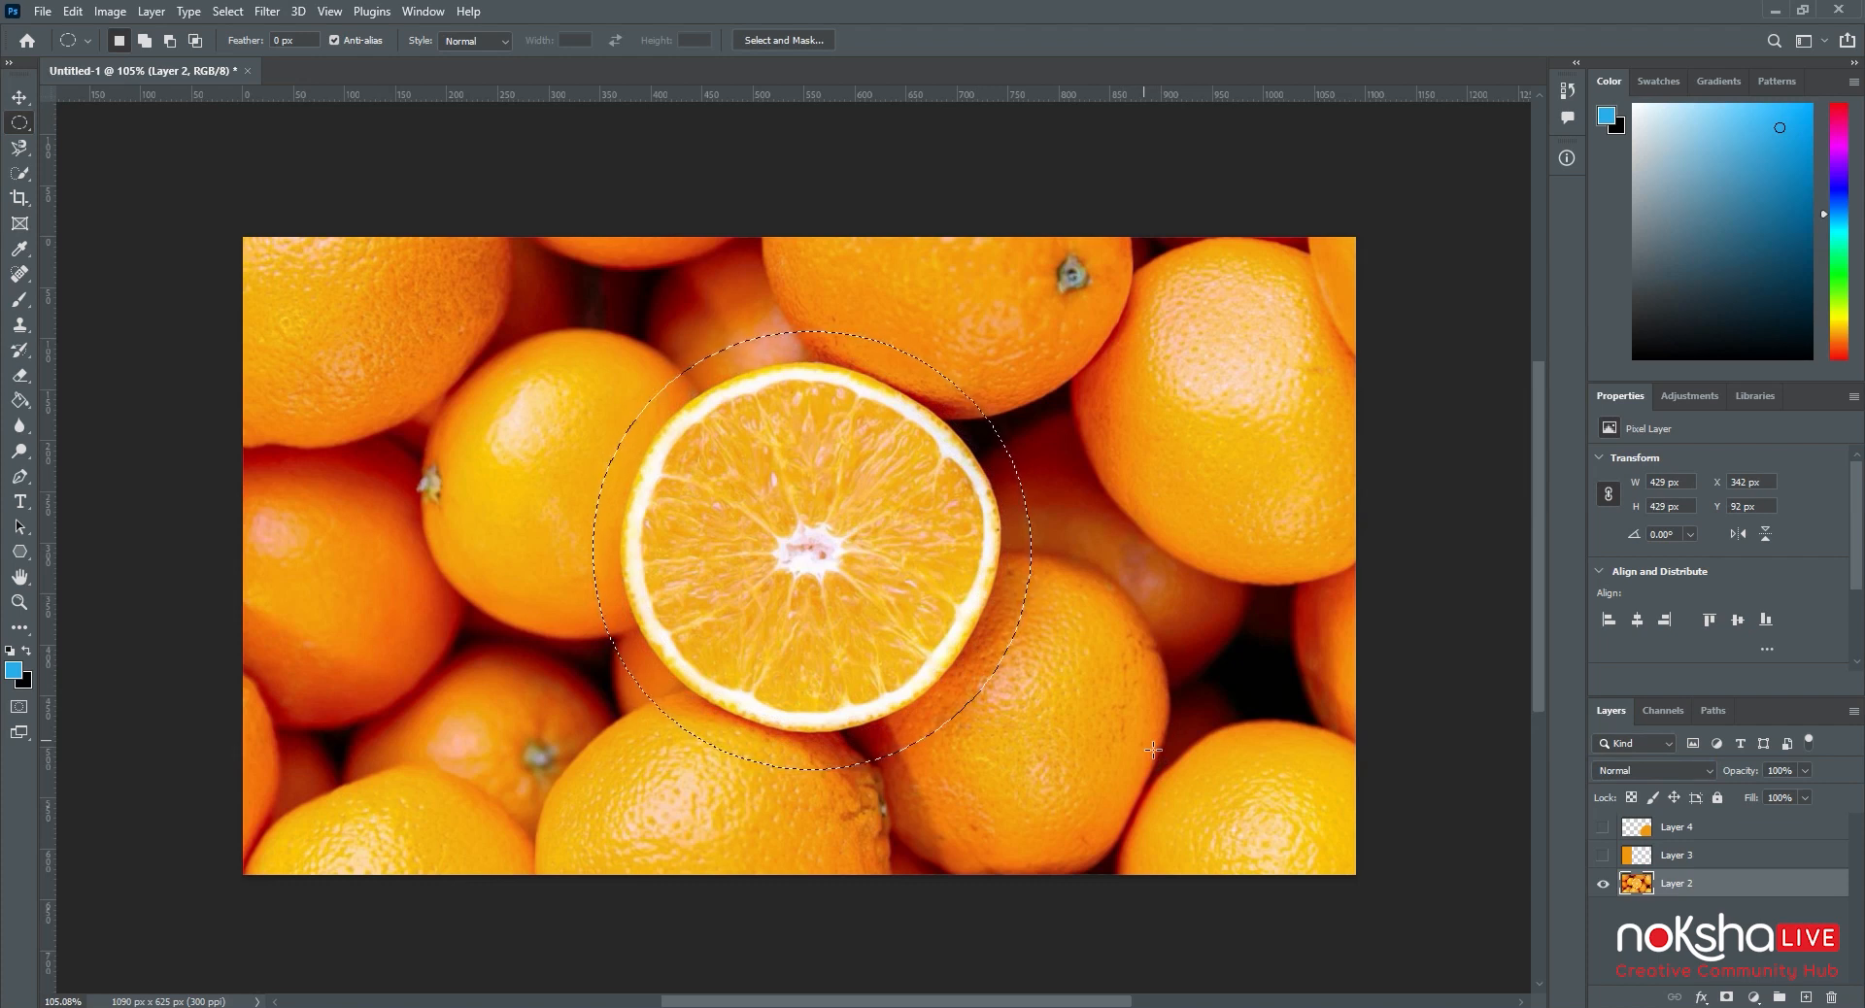
pyautogui.hotkey('ctrl', 'd')
# Step: Select a one-pixel row across Layer 2 at about Y 230 px with the Single Row Marquee and fill it with white
pyautogui.rightClick(17, 124)
pyautogui.click(97, 161)
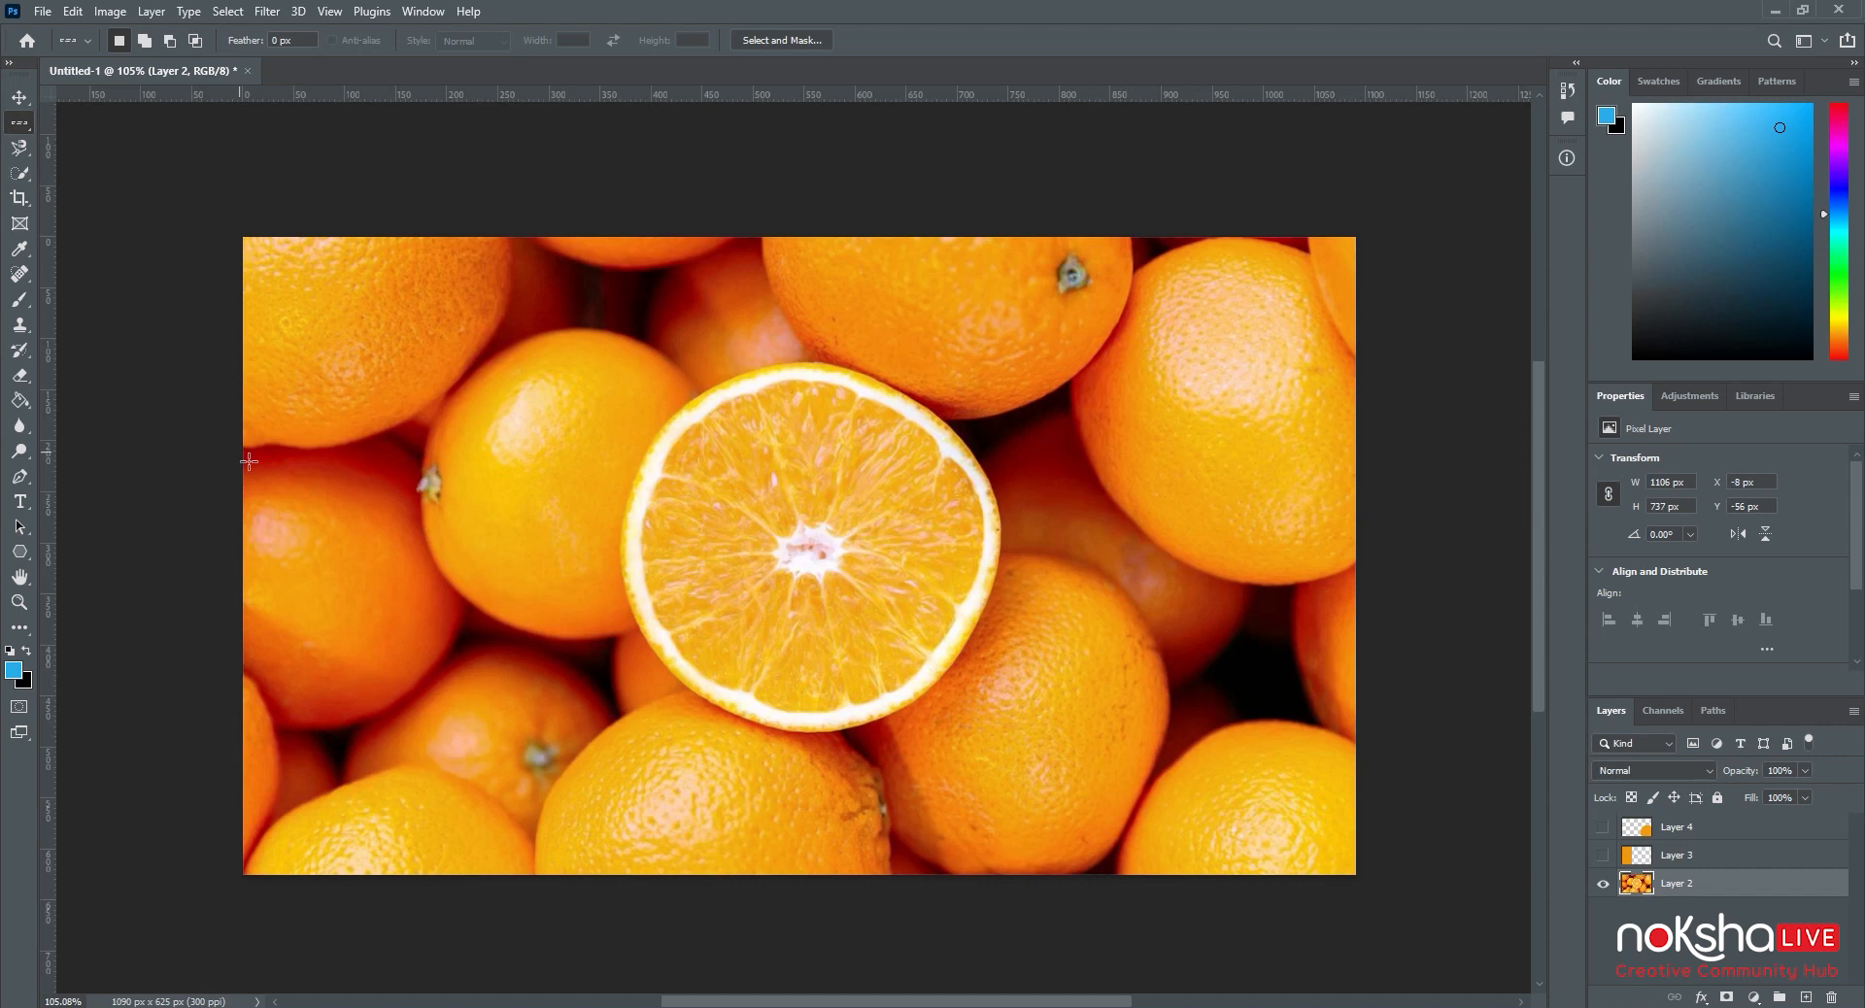
pyautogui.moveTo(246, 412); pyautogui.dragTo(656, 476)
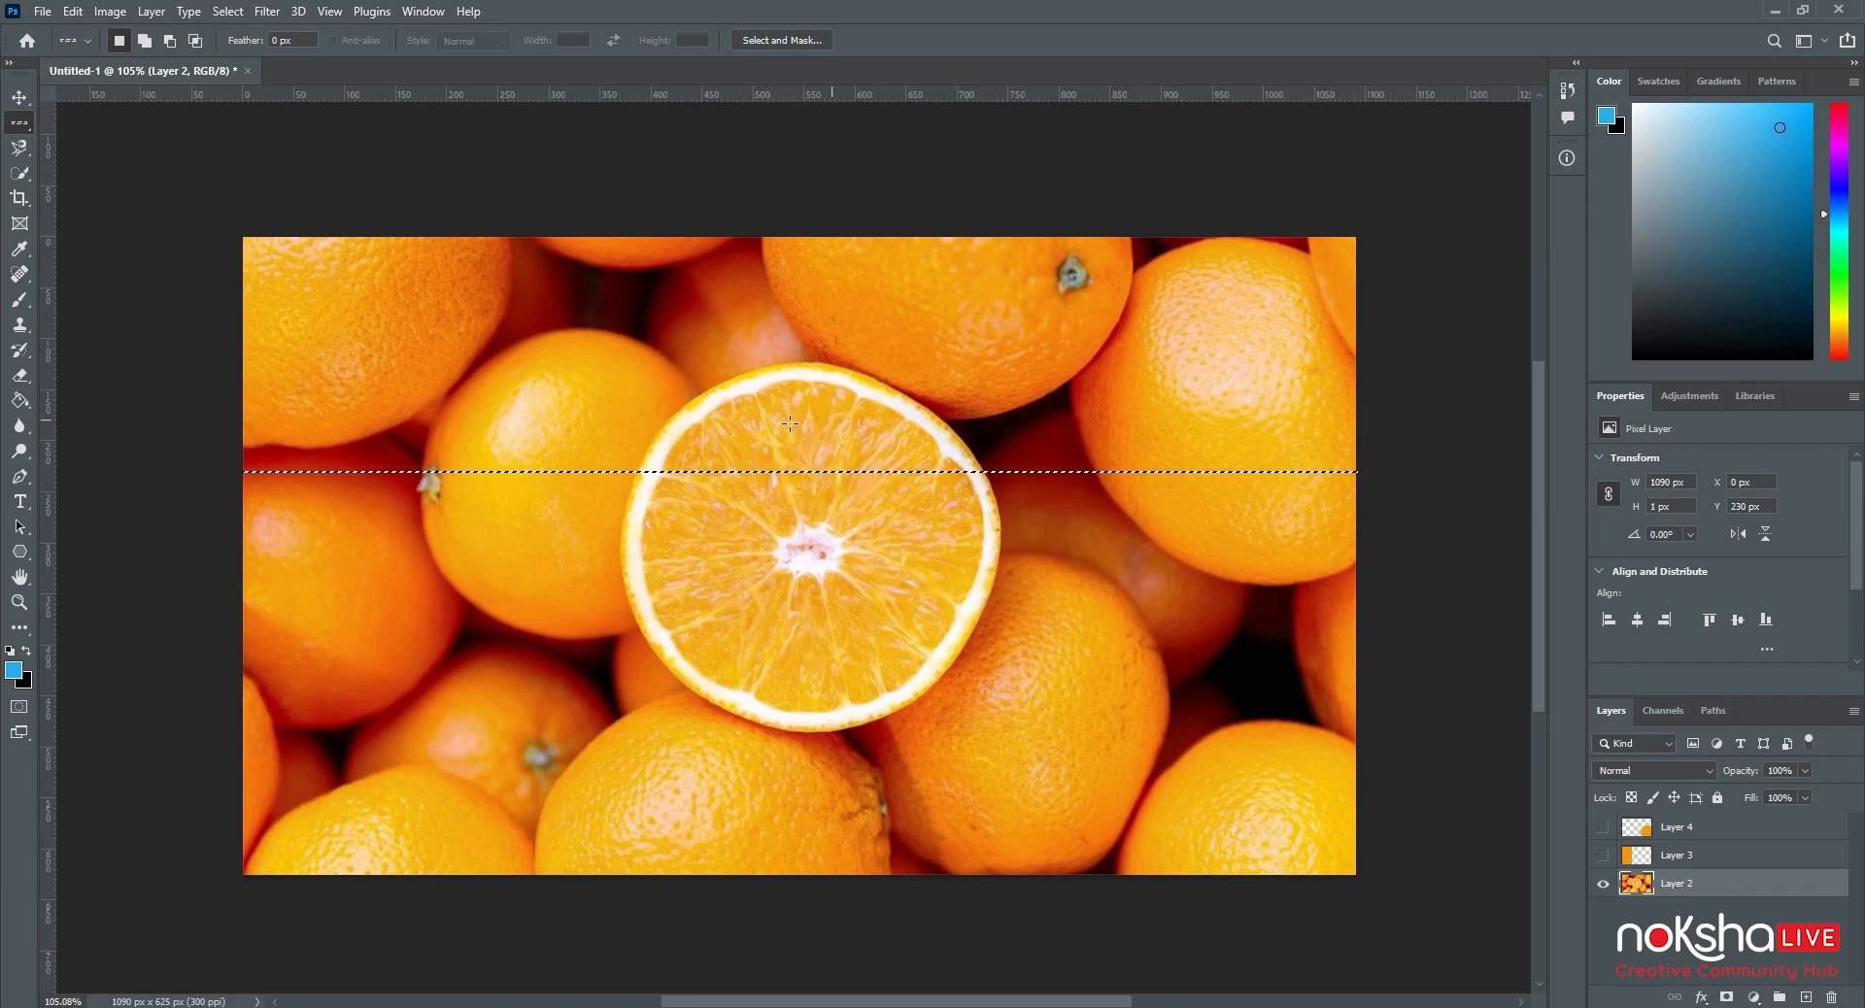
pyautogui.click(11, 652)
pyautogui.click(28, 649)
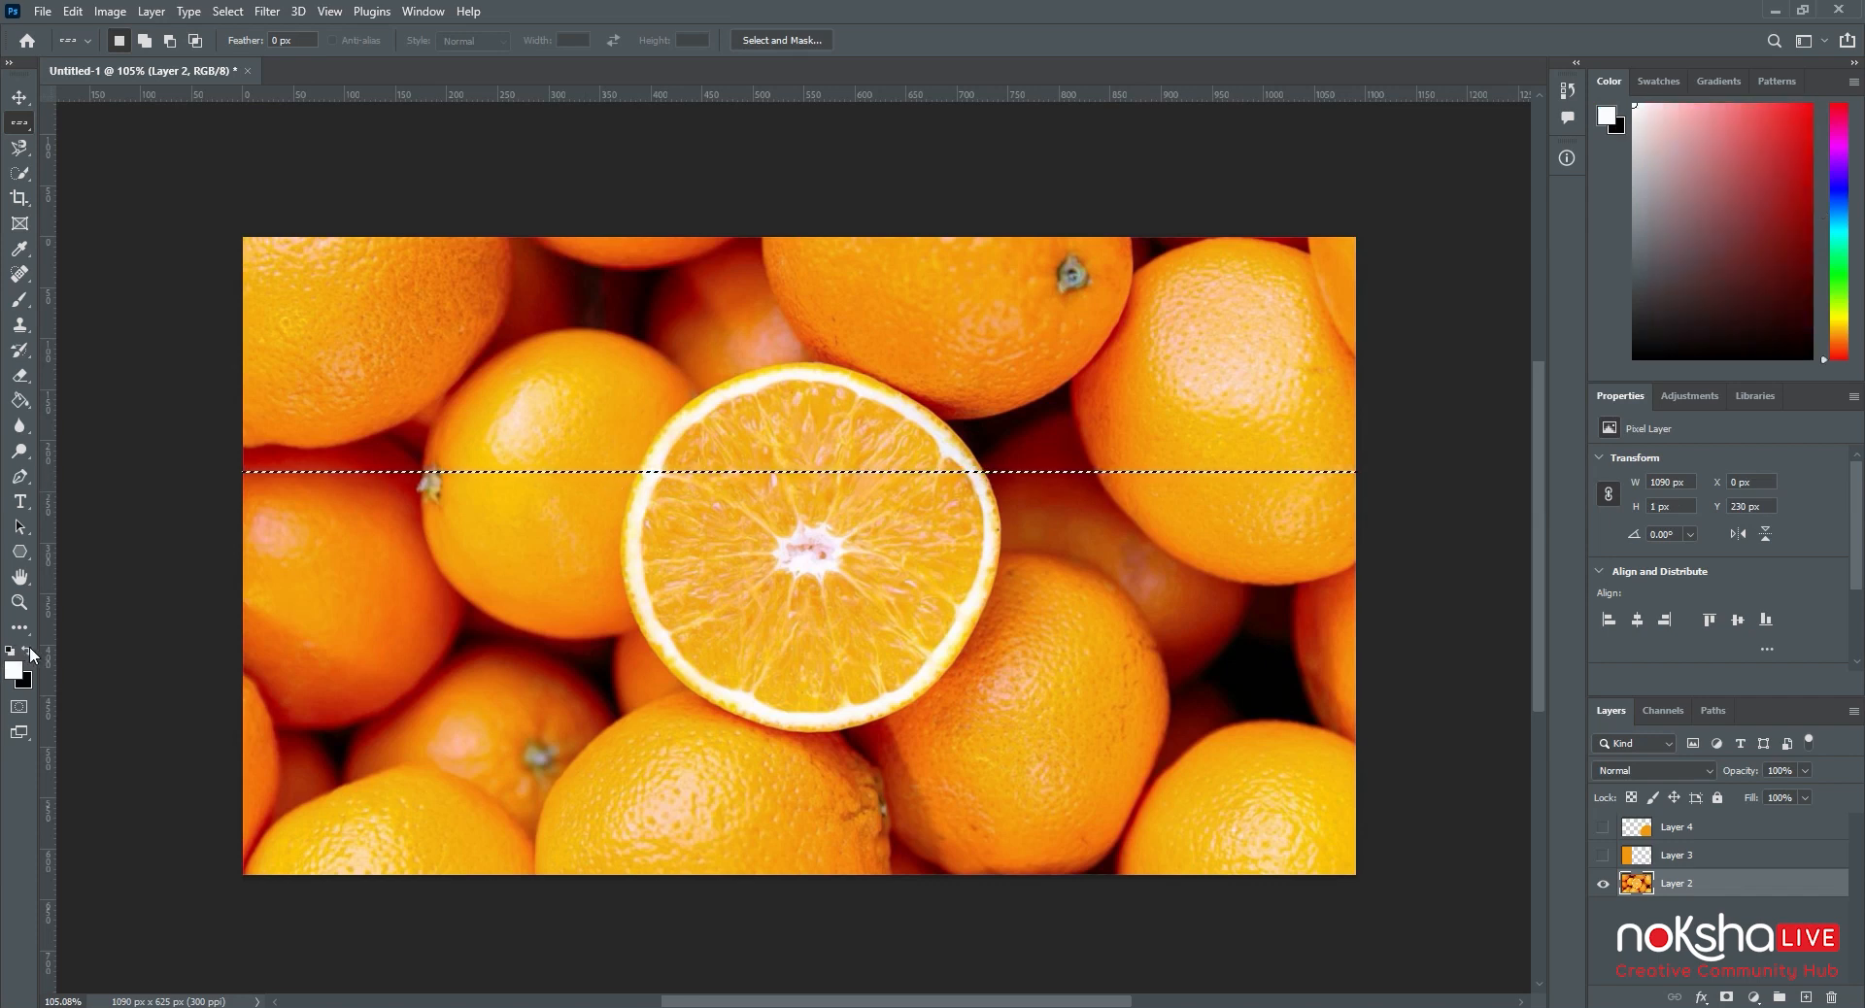
pyautogui.hotkey('alt', 'BackSpace')
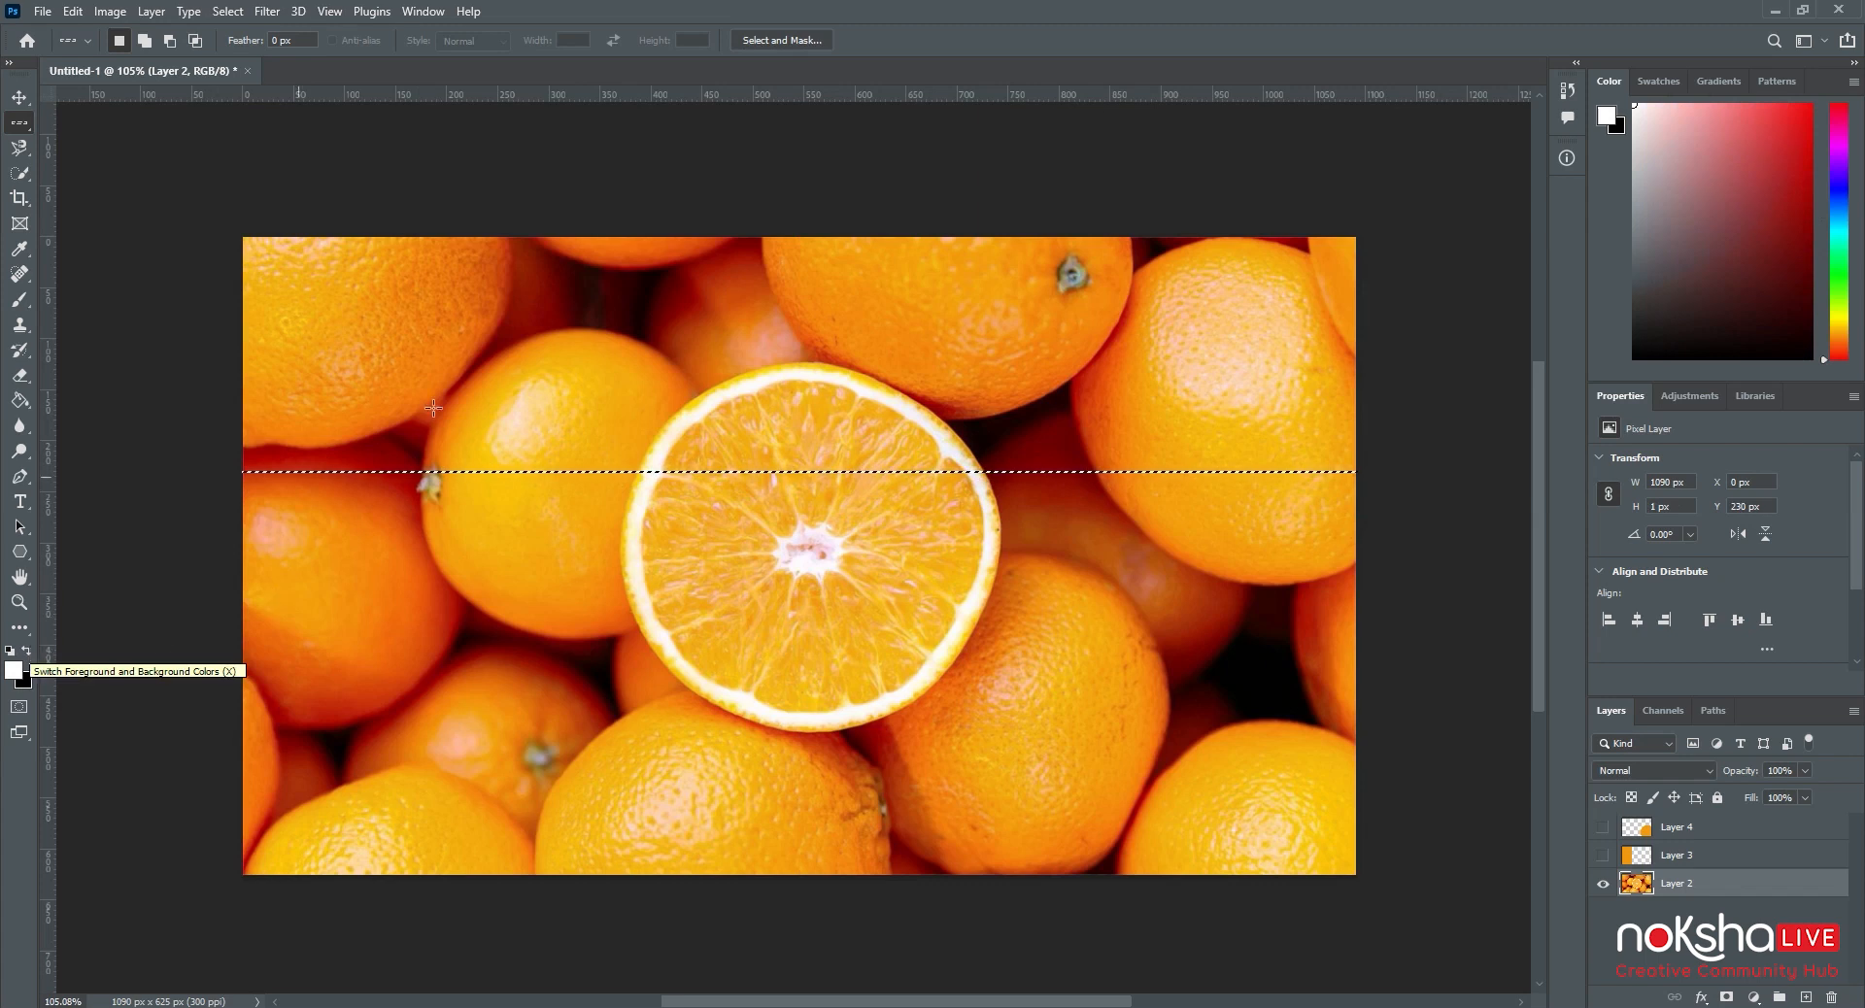
# Step: Place single-row selections across the photo at about Y 119, 311 and 150 px, undoing the last one
pyautogui.moveTo(453, 360); pyautogui.dragTo(468, 379)
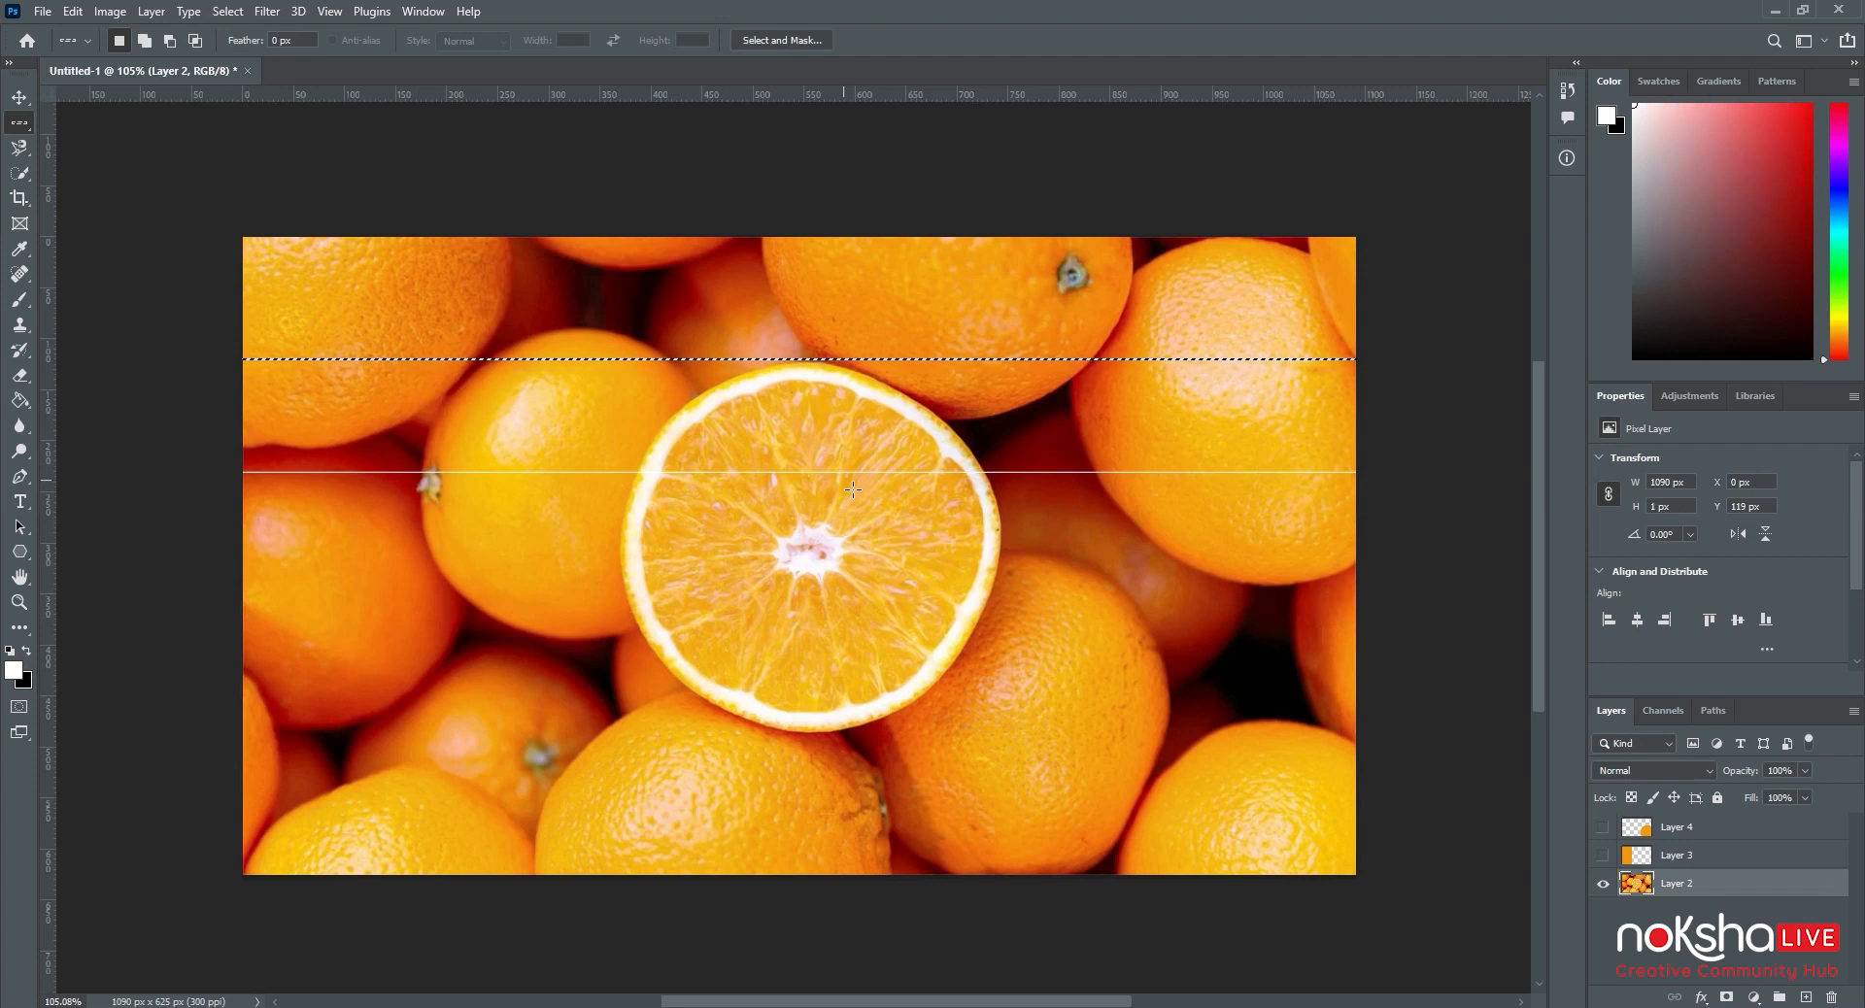
pyautogui.click(806, 555)
pyautogui.click(841, 390)
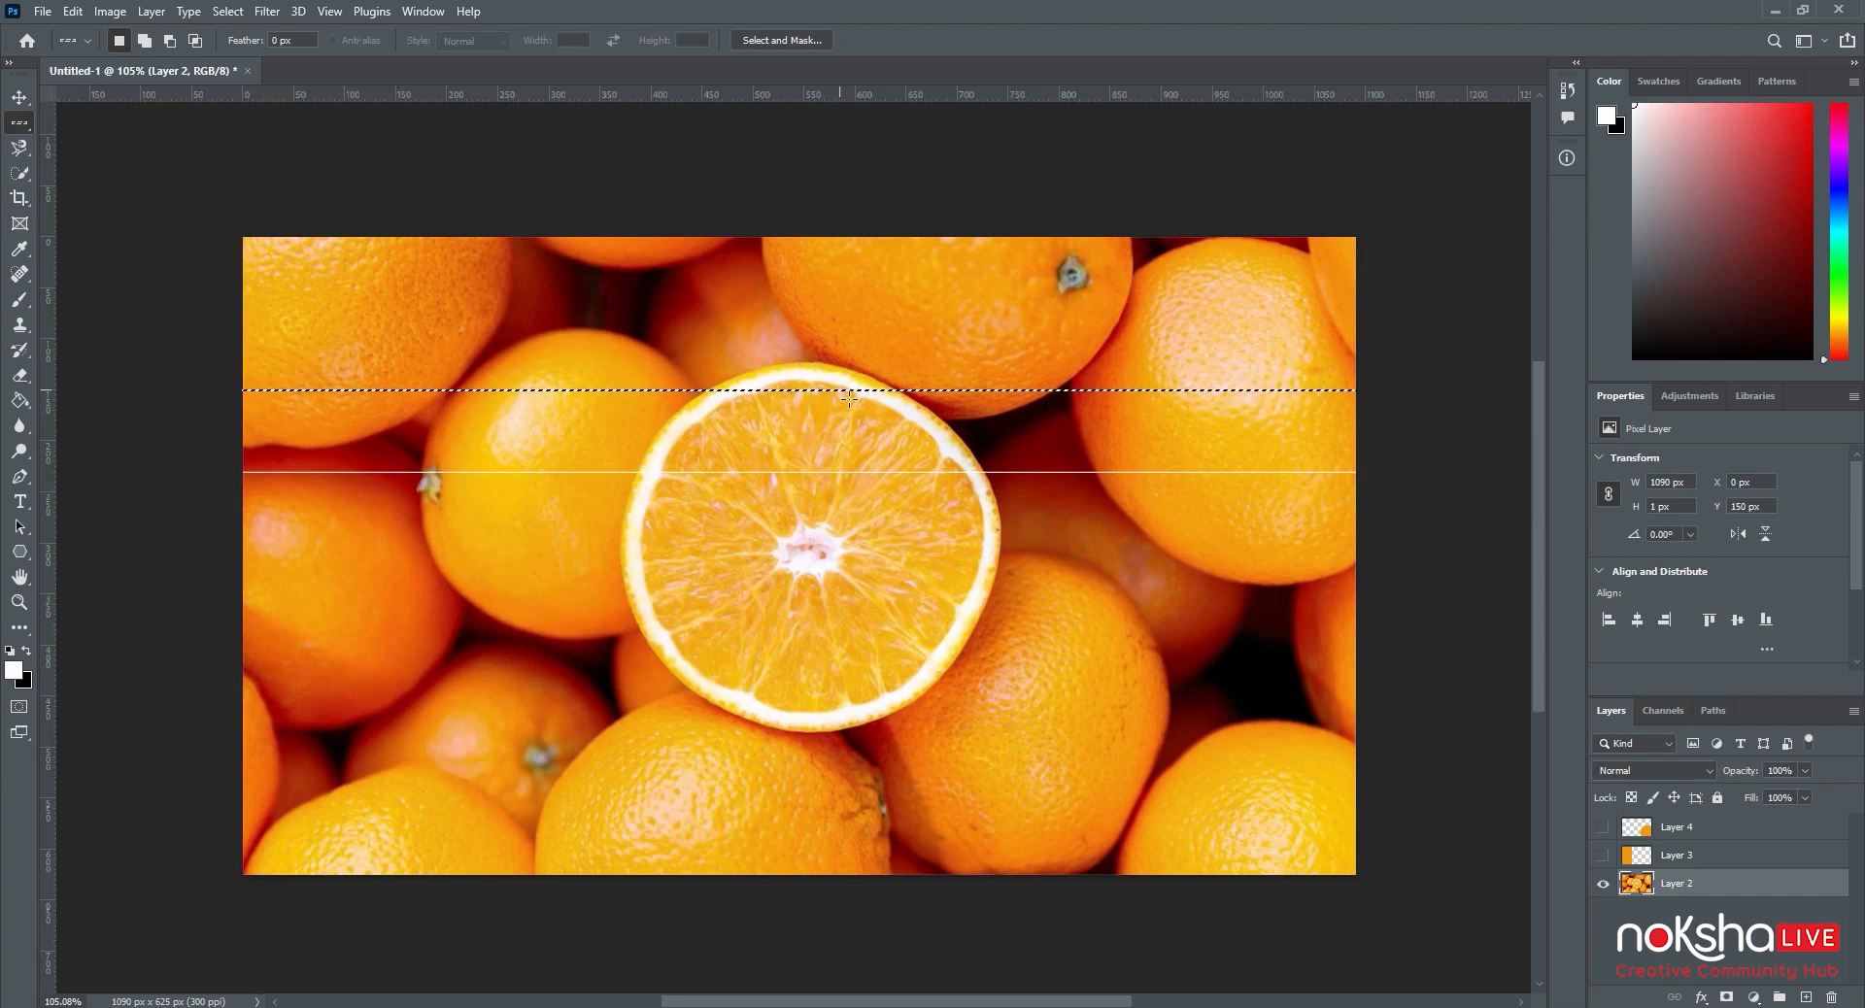
pyautogui.hotkey('ctrl', 'z')
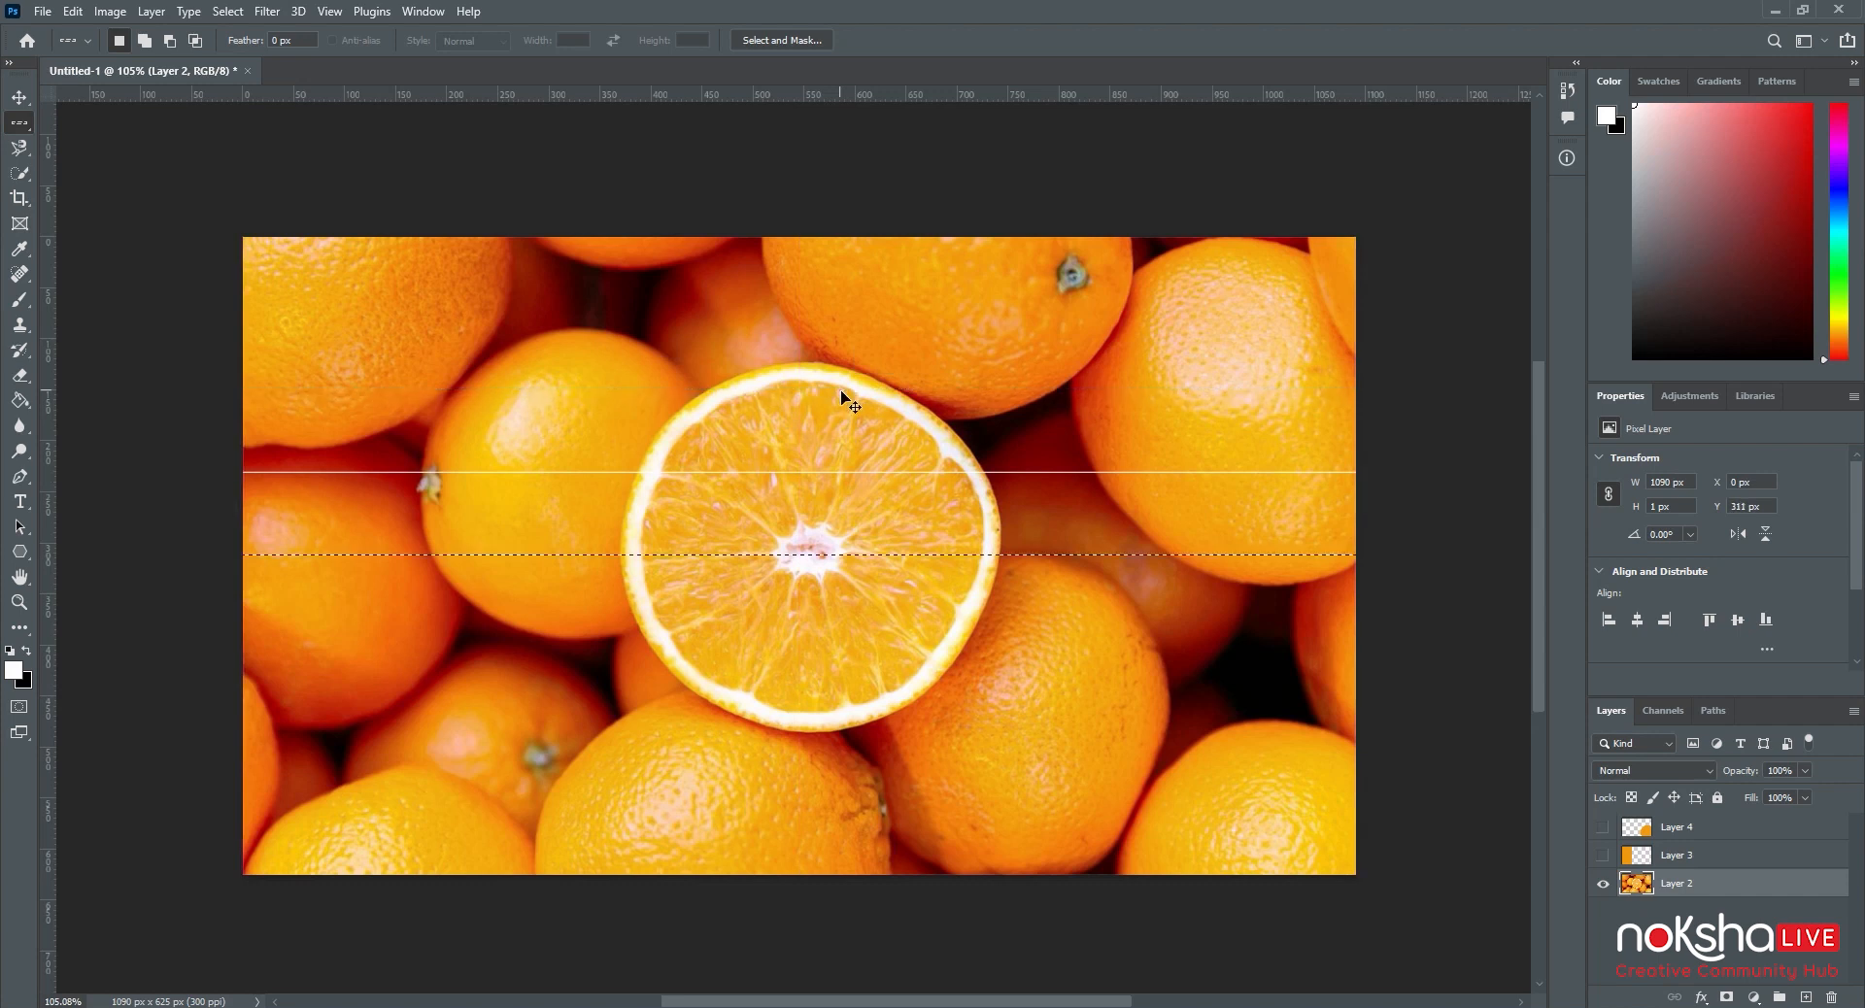
# Step: Undo the last row selection, and fill a one-pixel Single Column Marquee selection at about X 597 px on Layer 2 with white
pyautogui.hotkey('ctrl', 'z')
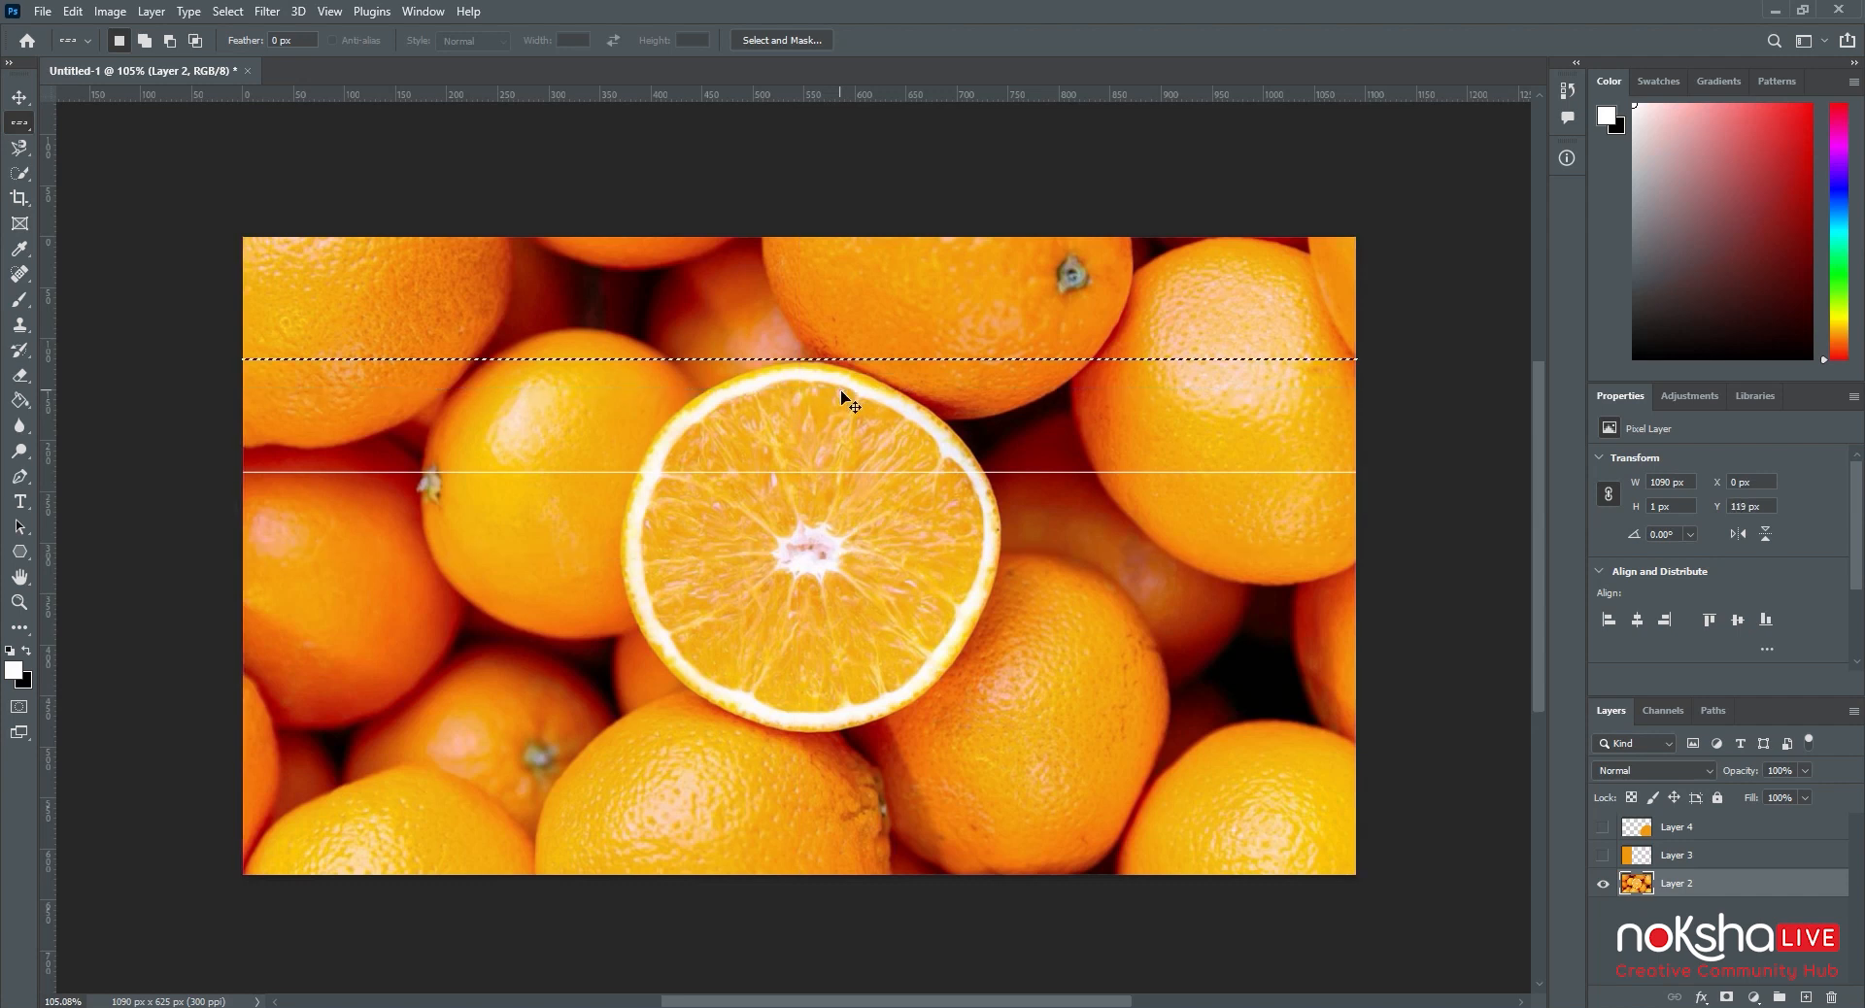
pyautogui.rightClick(23, 125)
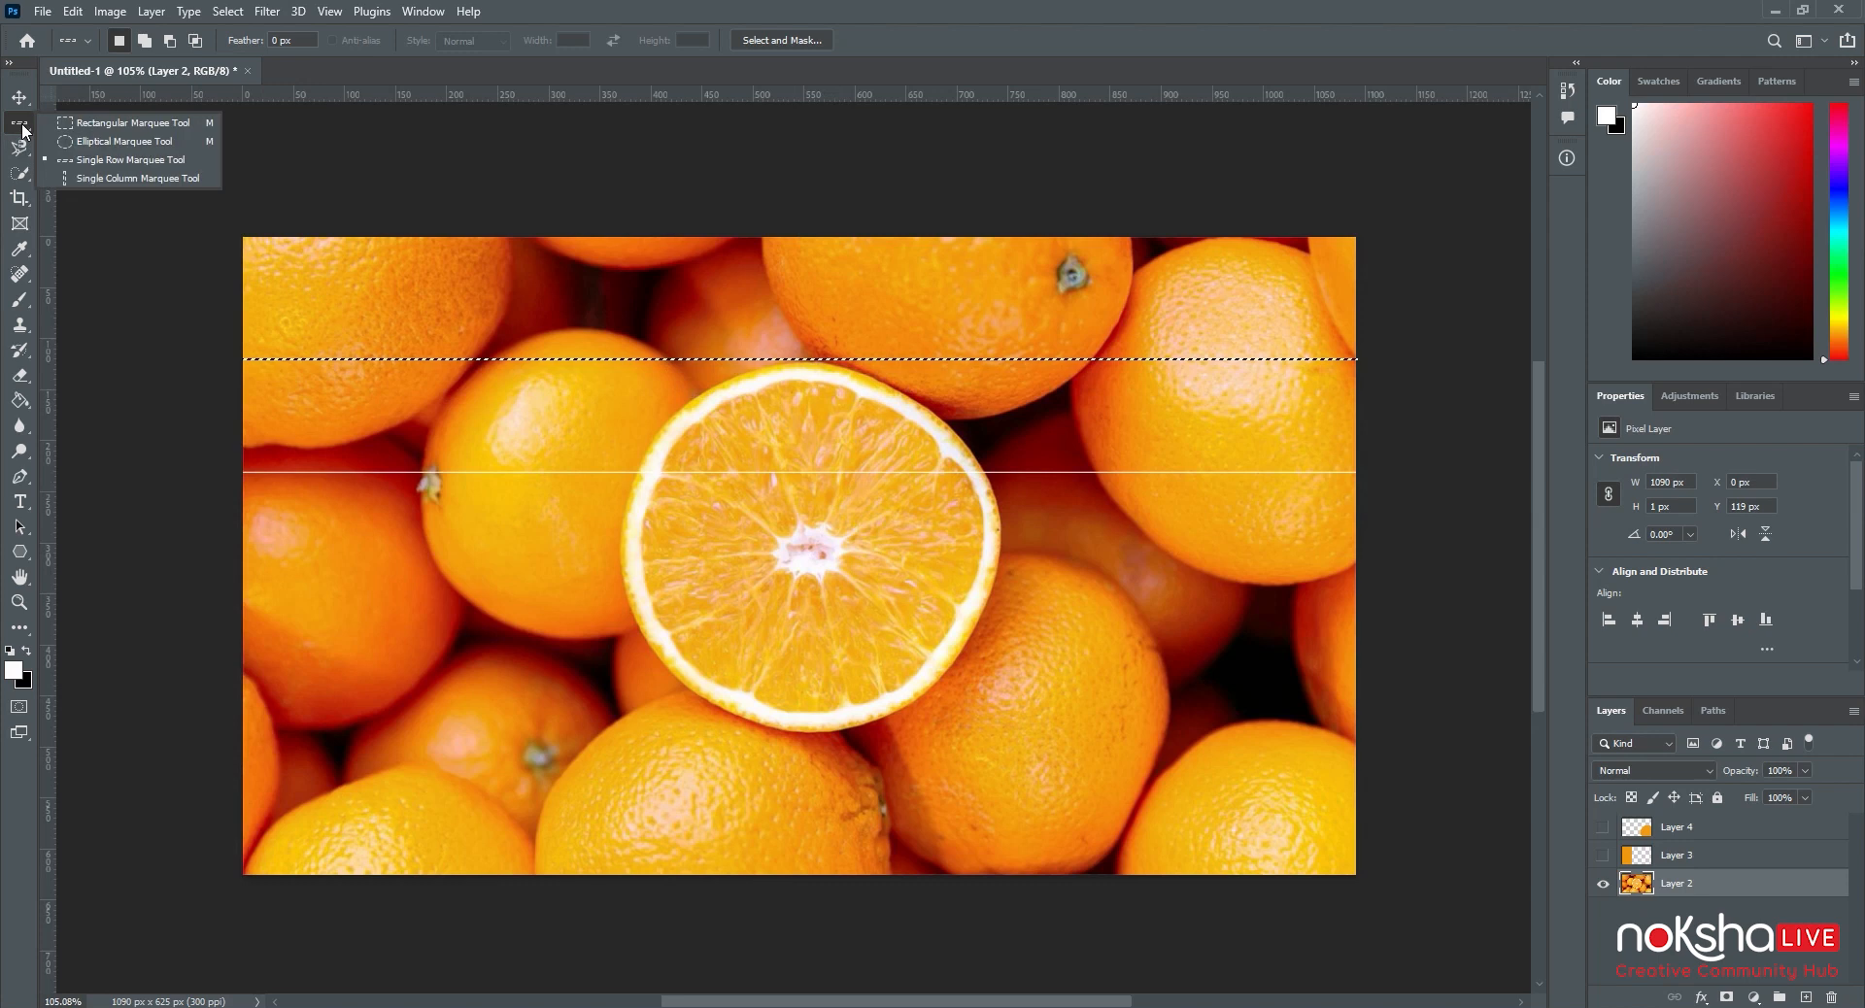
pyautogui.click(158, 179)
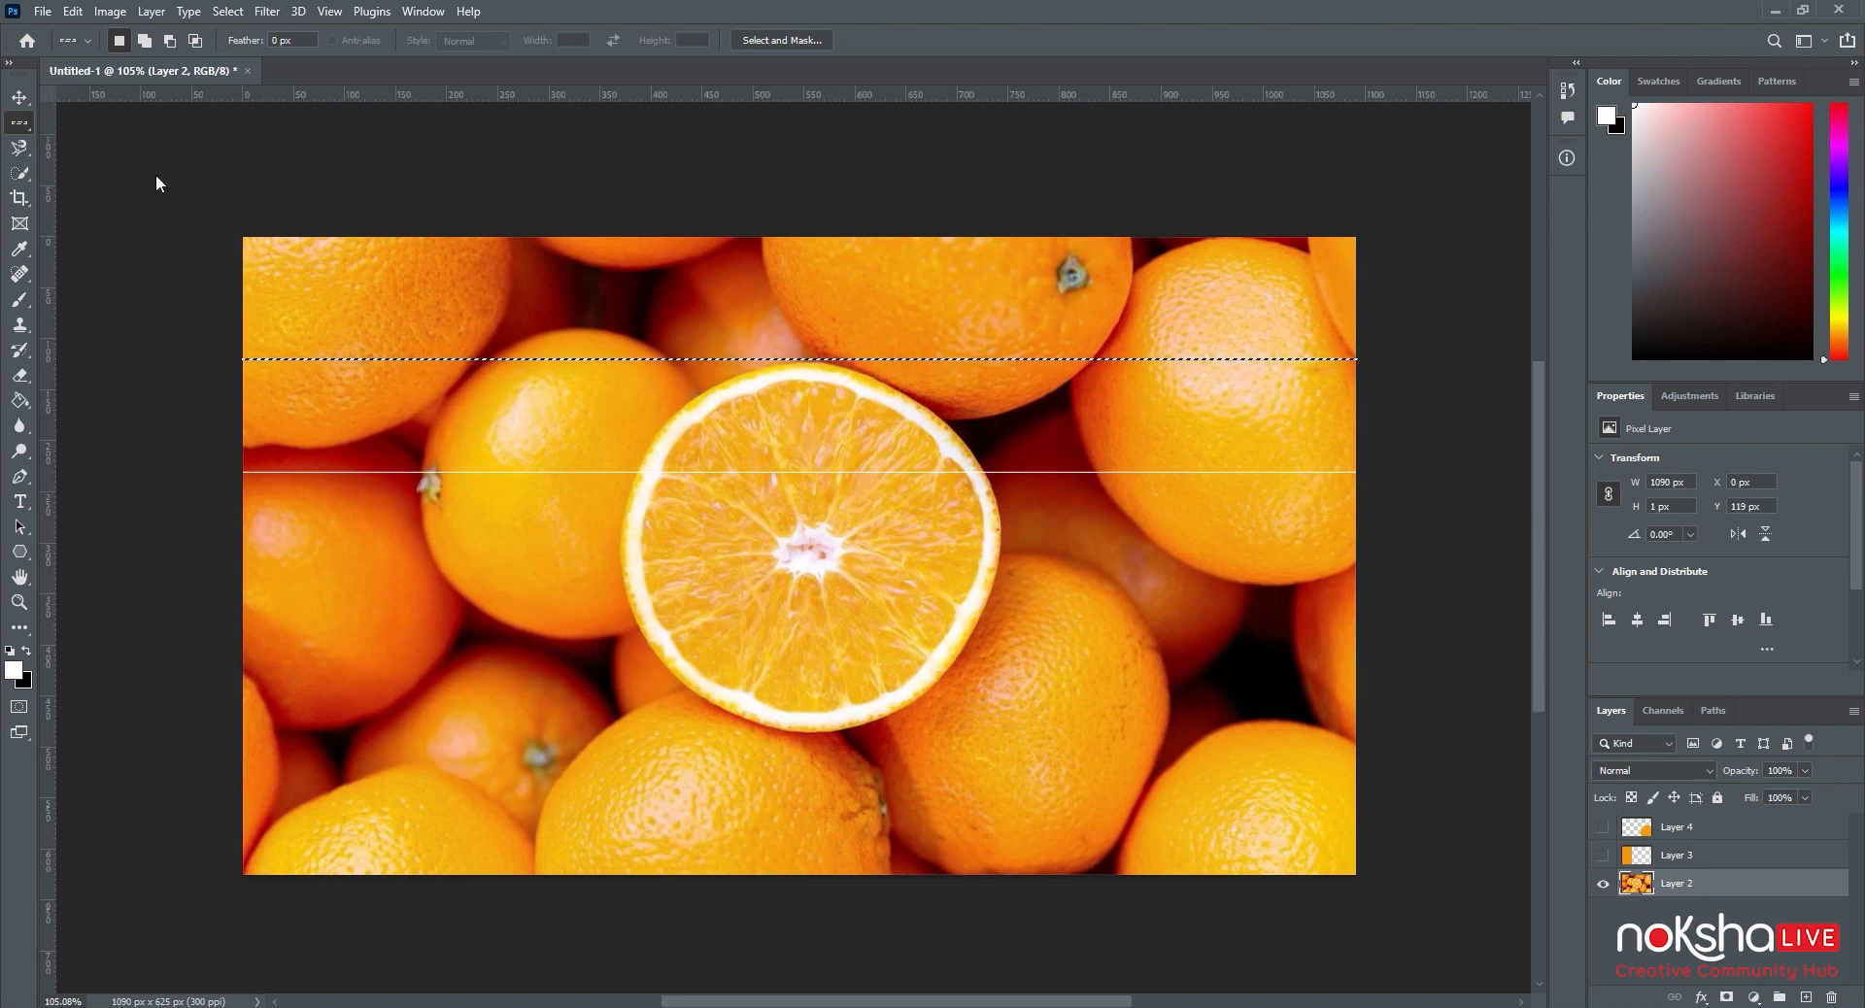
pyautogui.click(855, 591)
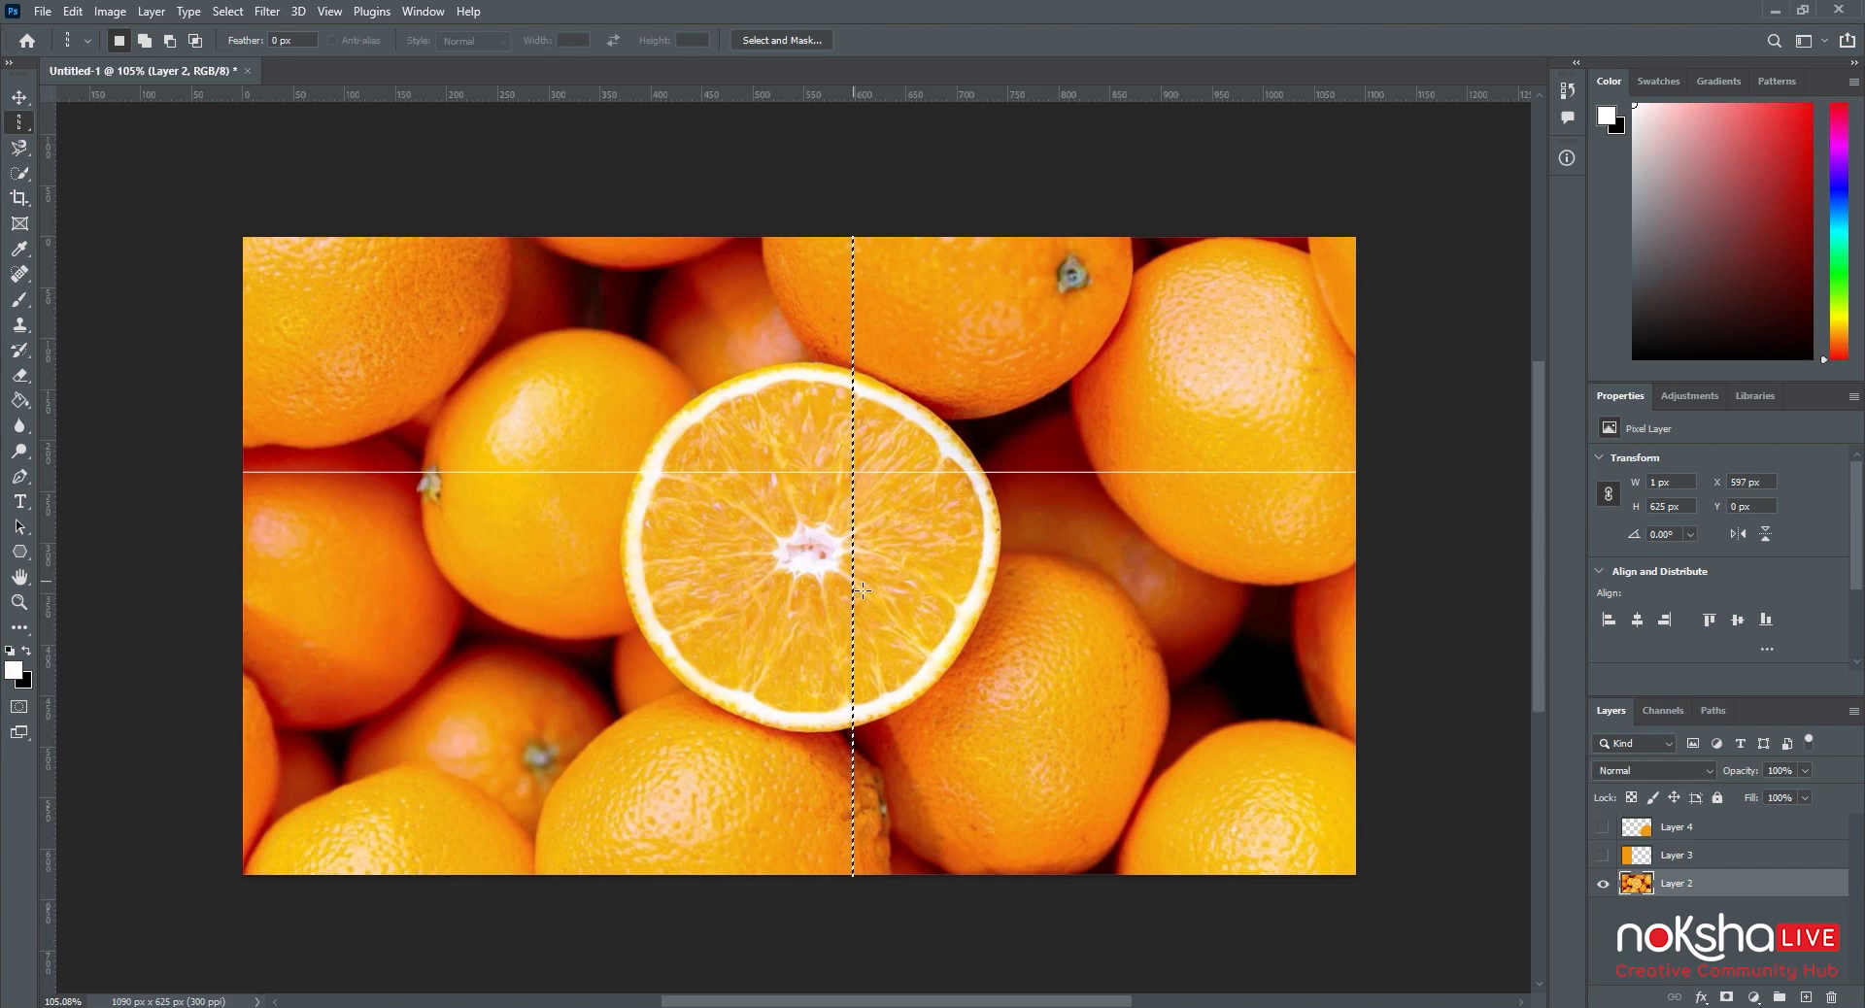
pyautogui.hotkey('alt', 'BackSpace')
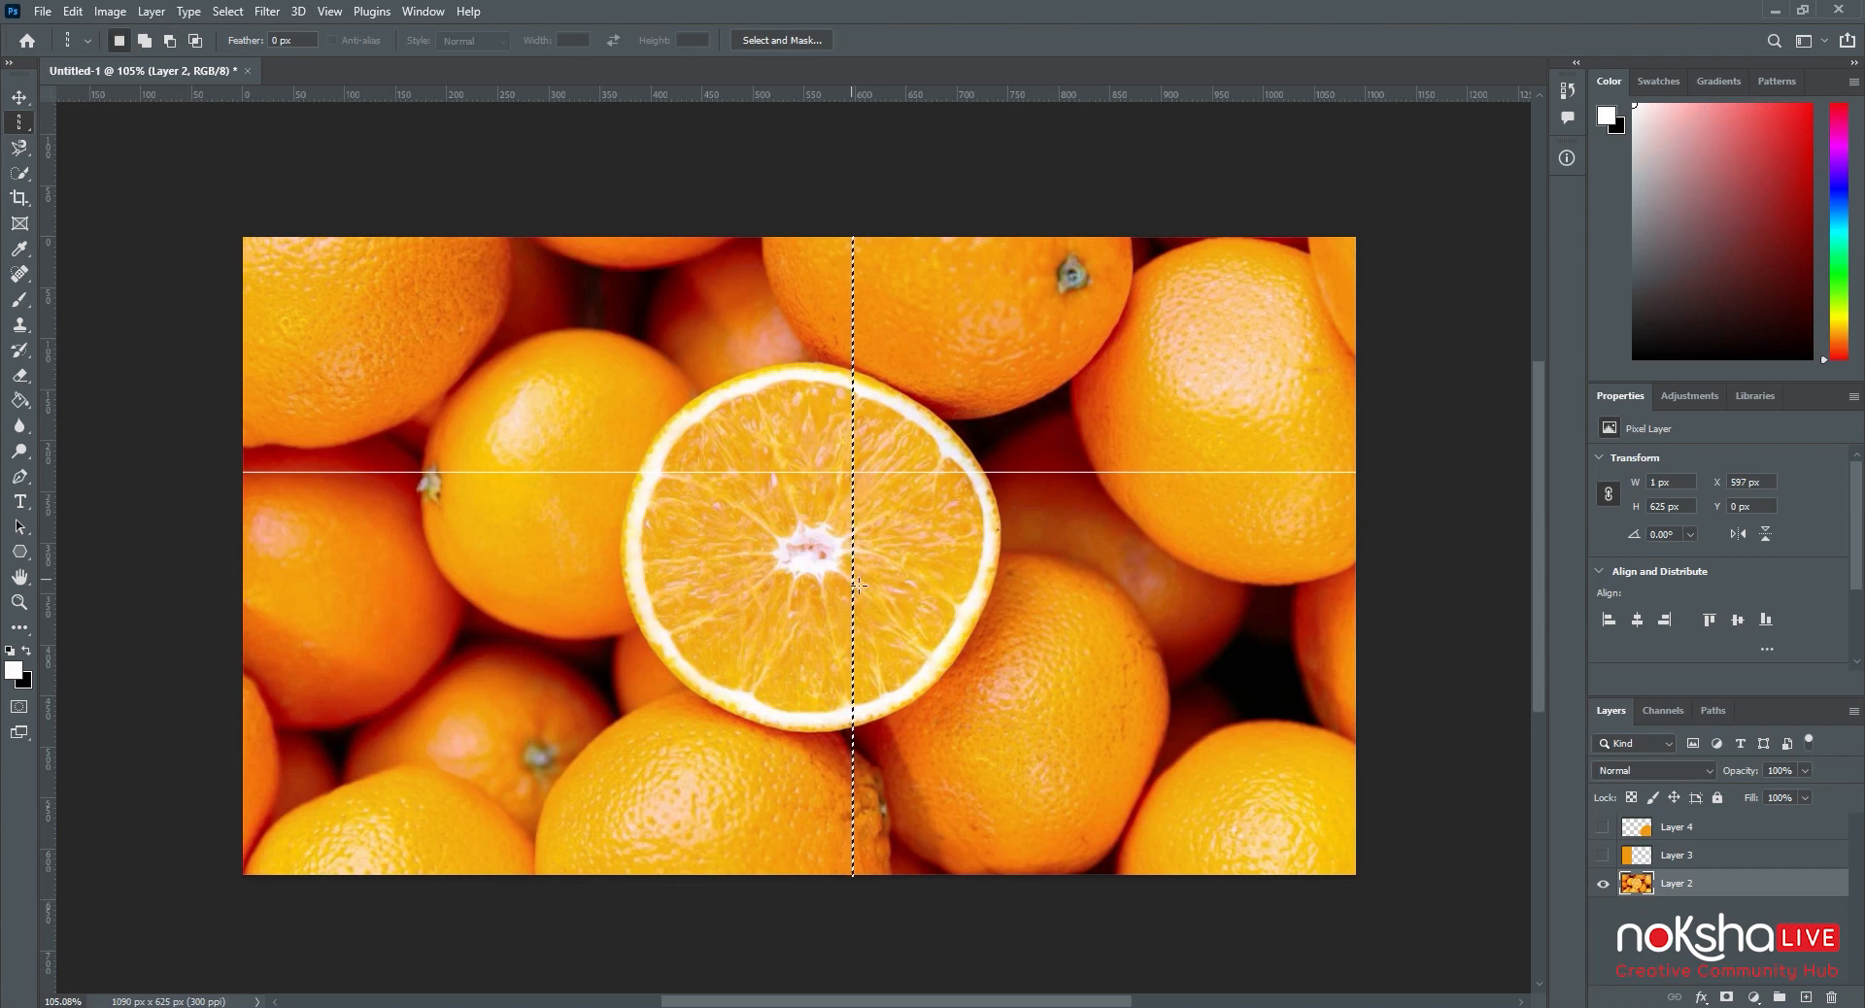
# Step: Fill a second one-pixel column just right of the orange slice with white, and select a third column at about X 1050 px
pyautogui.click(1083, 585)
pyautogui.hotkey('alt', 'BackSpace')
pyautogui.click(1317, 636)
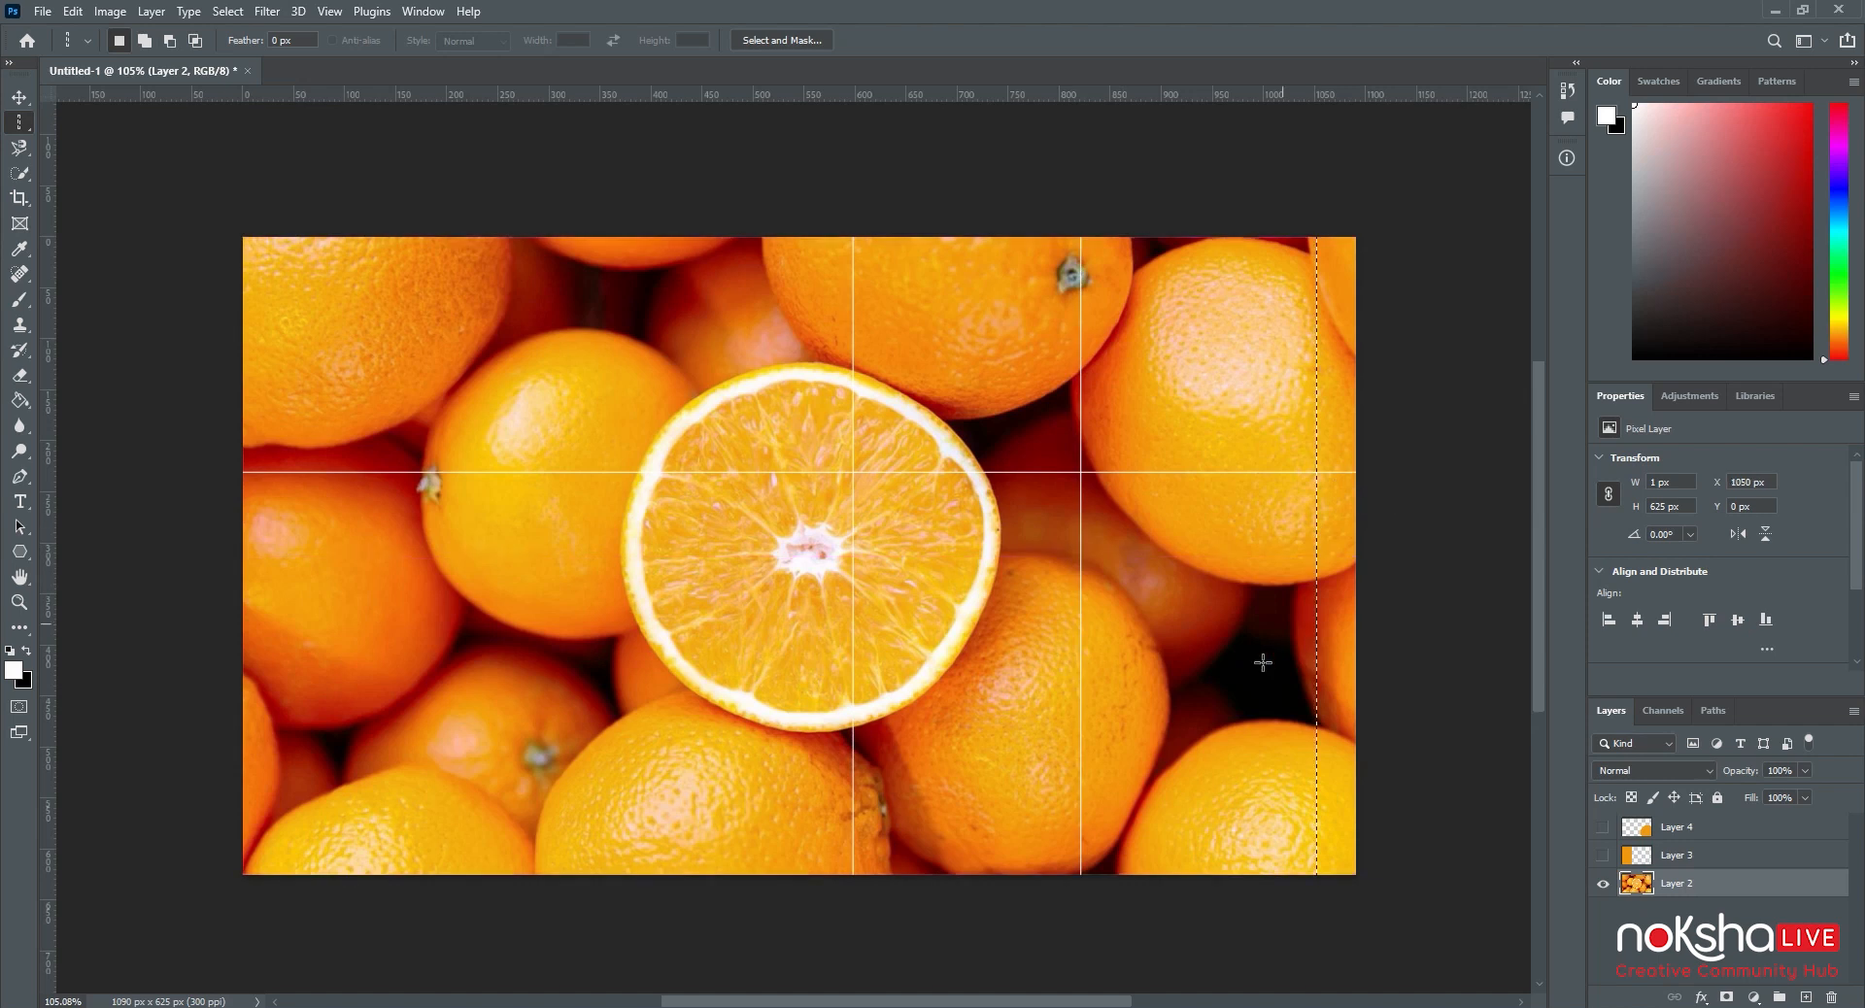